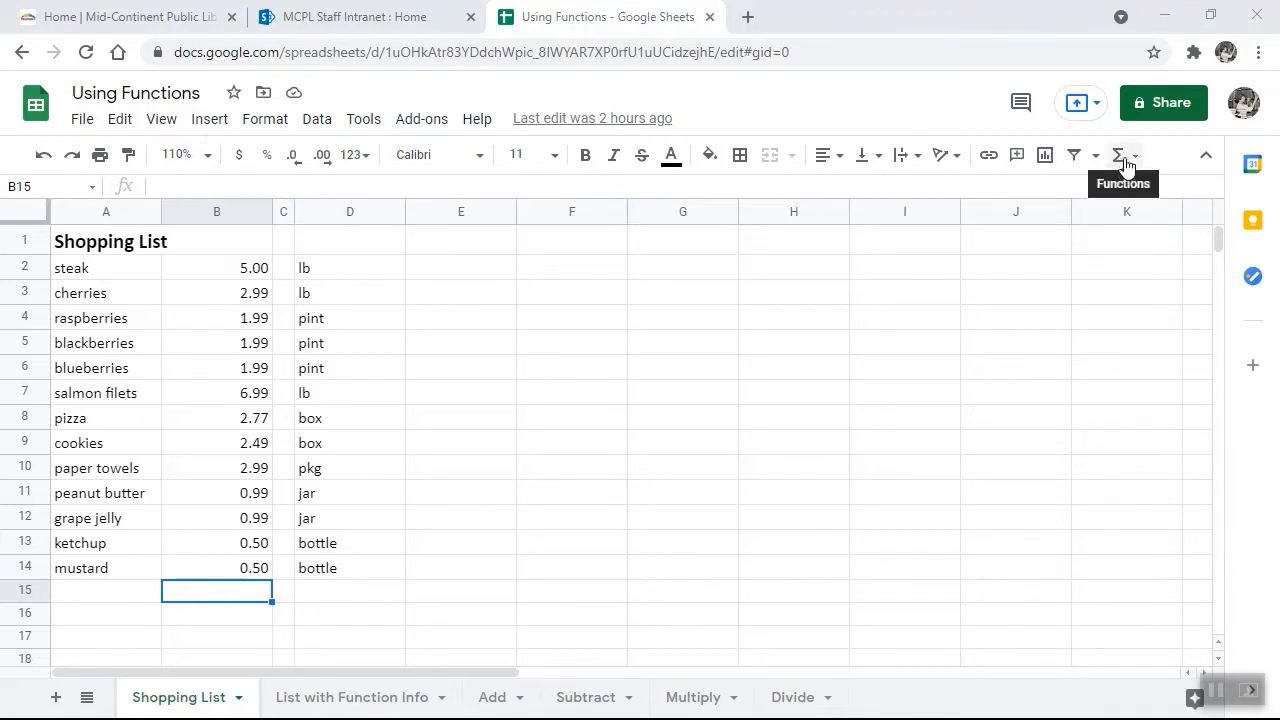
pyautogui.click(1125, 160)
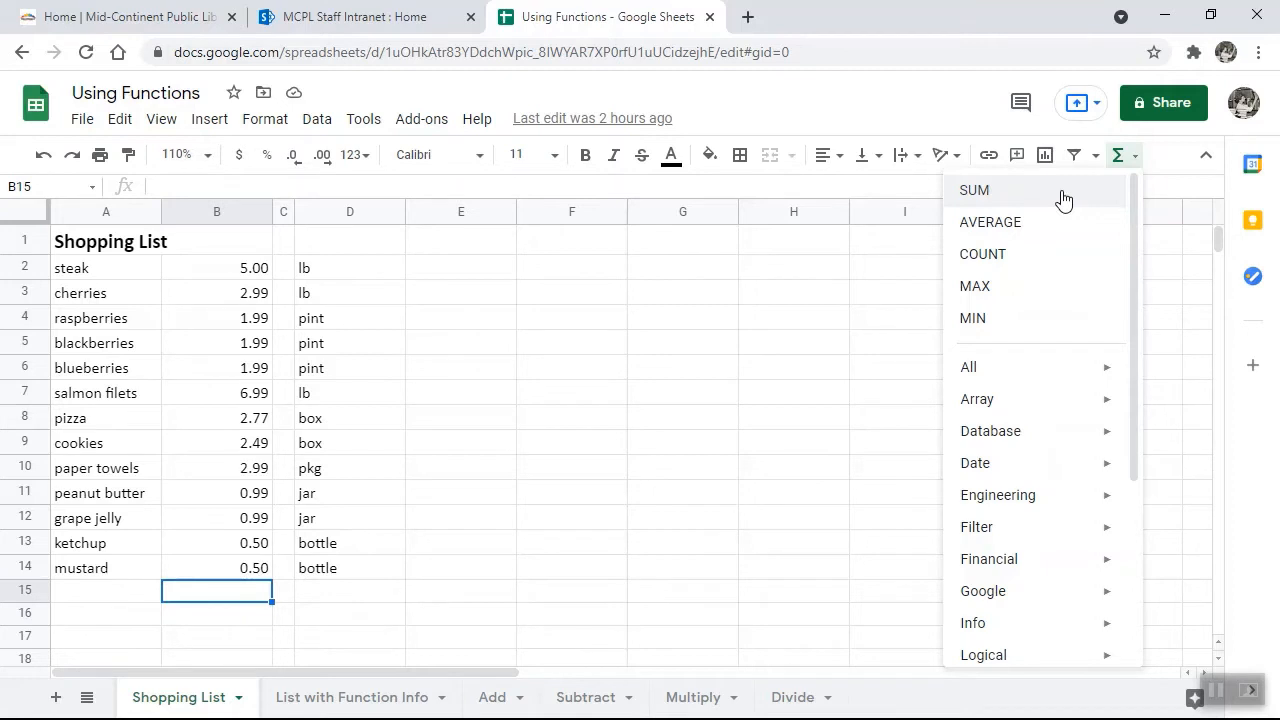
pyautogui.click(490, 276)
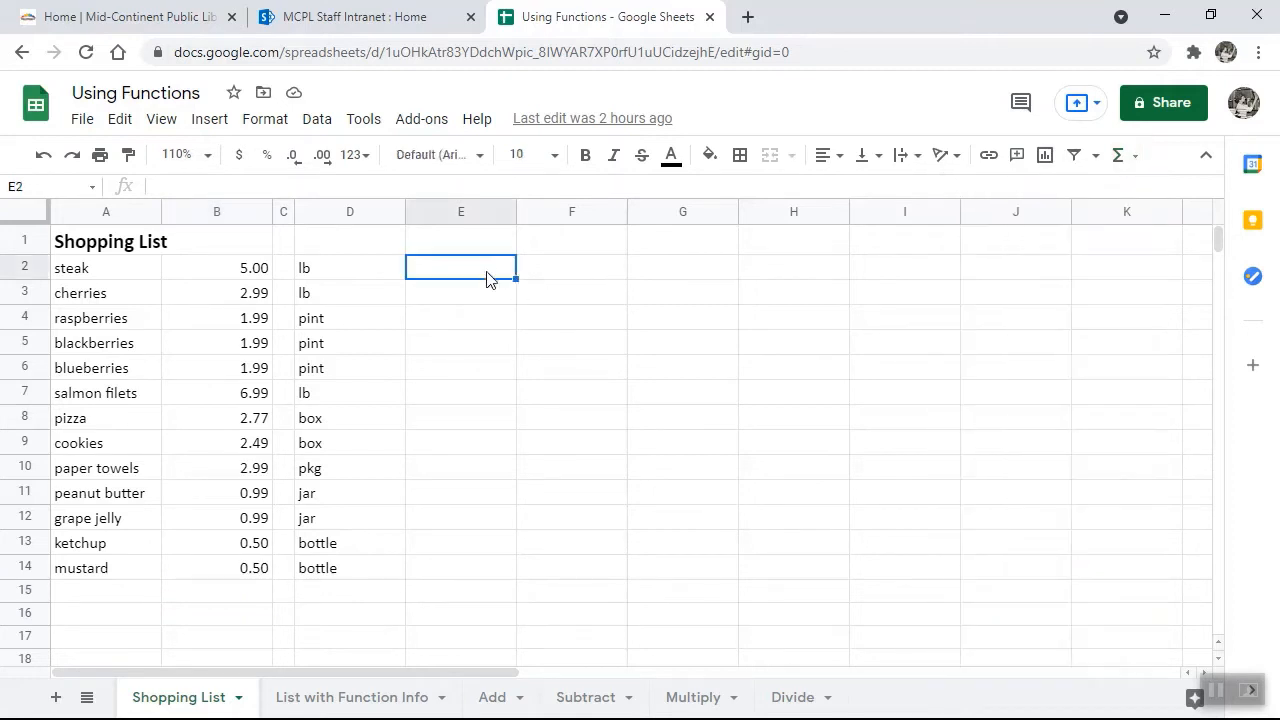
pyautogui.click(215, 122)
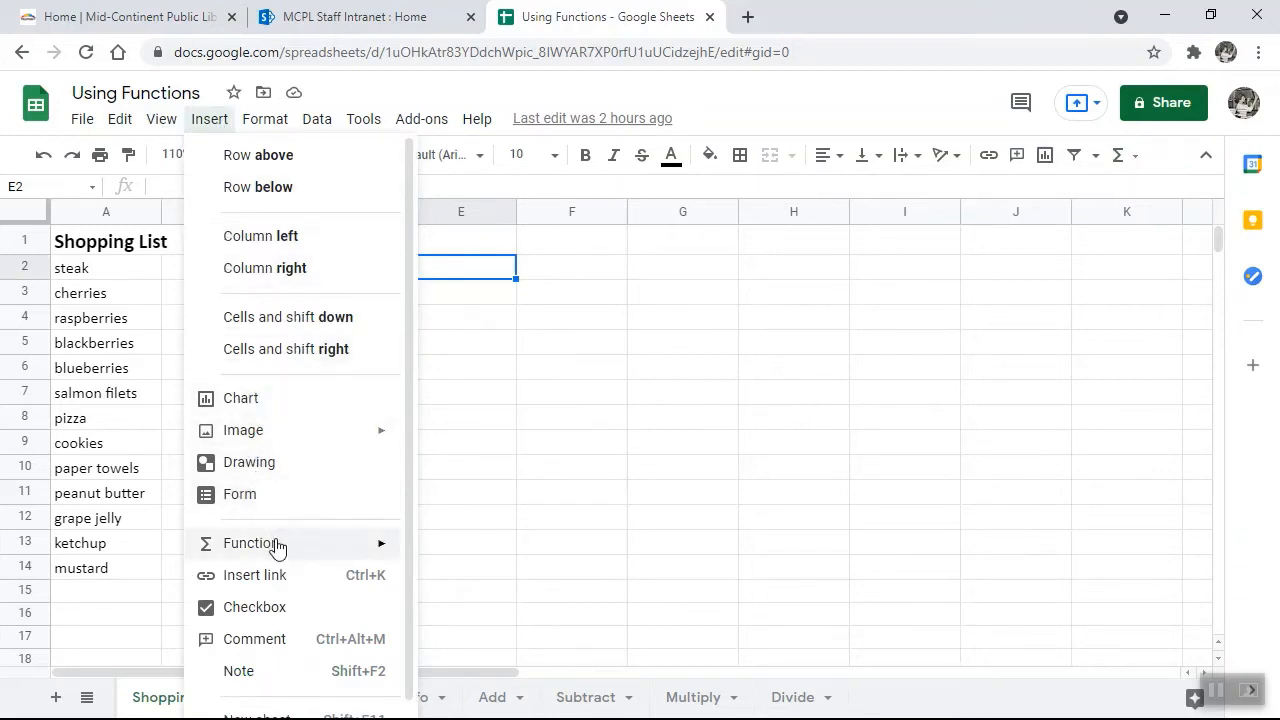
pyautogui.moveTo(277, 545)
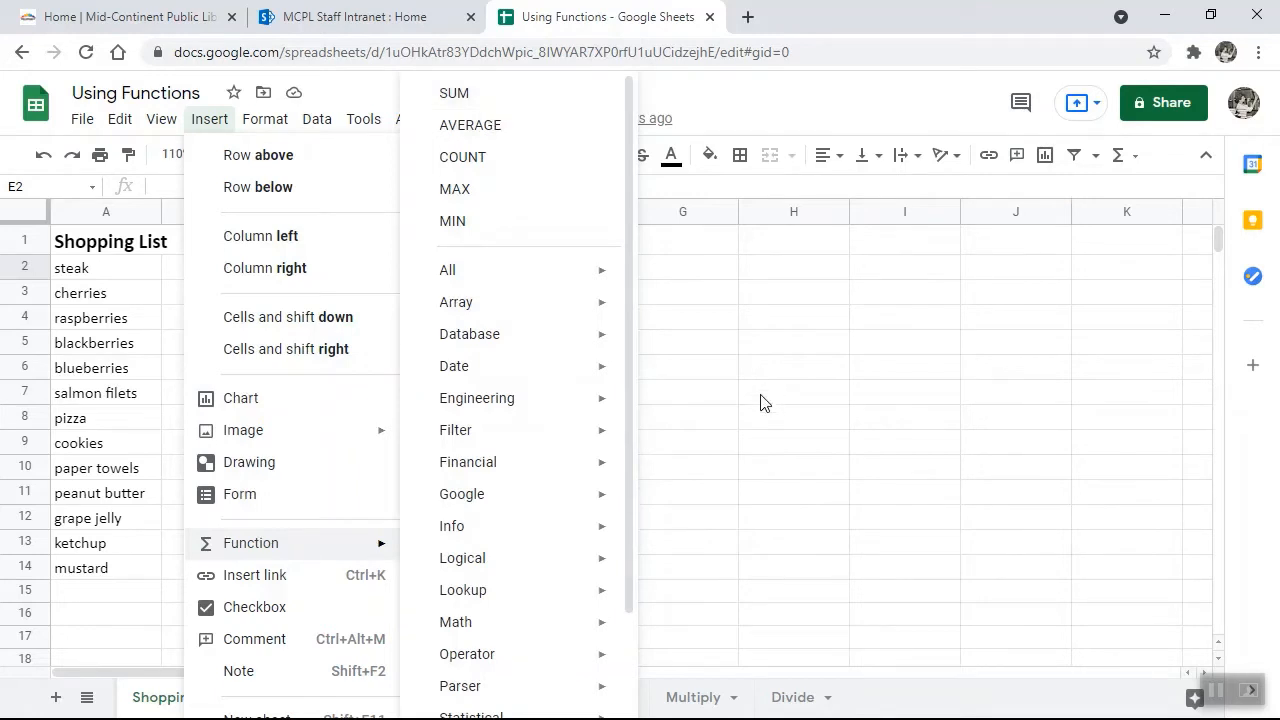
pyautogui.click(711, 420)
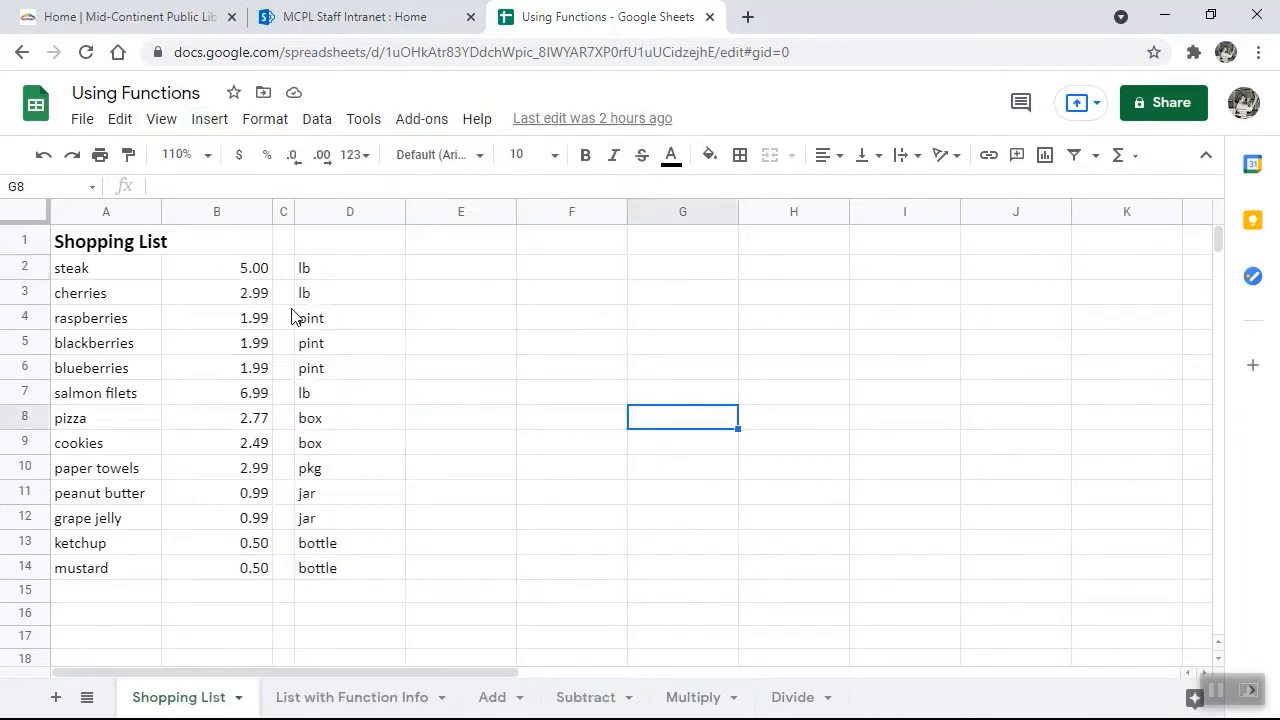
# - Insert a SUM function in cell B15 of the Shopping List sheet that totals the prices in B2:B14
pyautogui.click(223, 600)
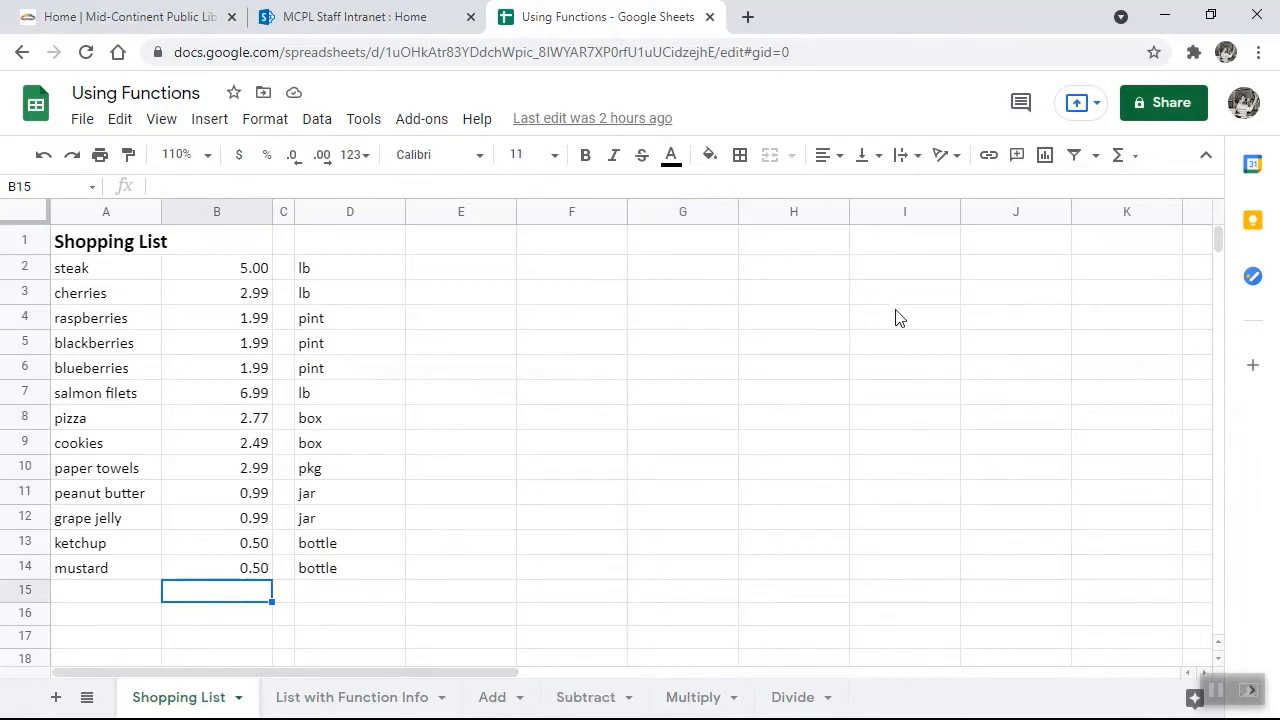
pyautogui.click(1122, 157)
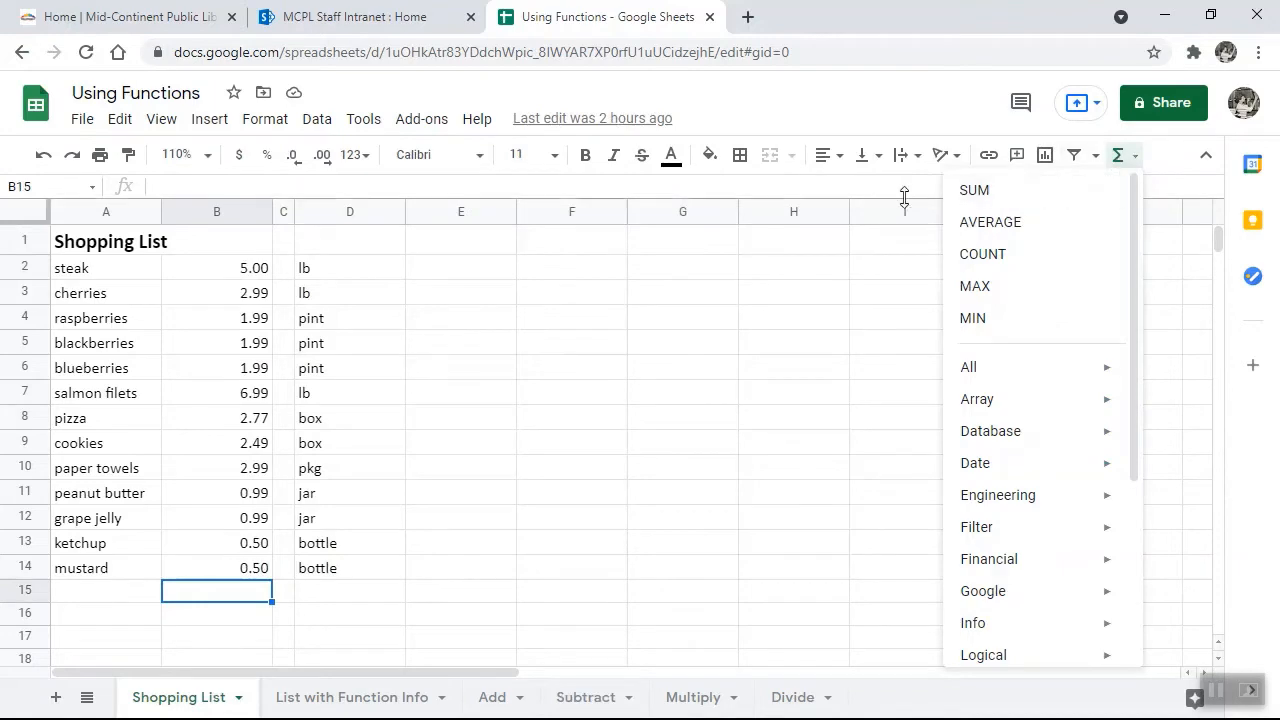
pyautogui.click(976, 192)
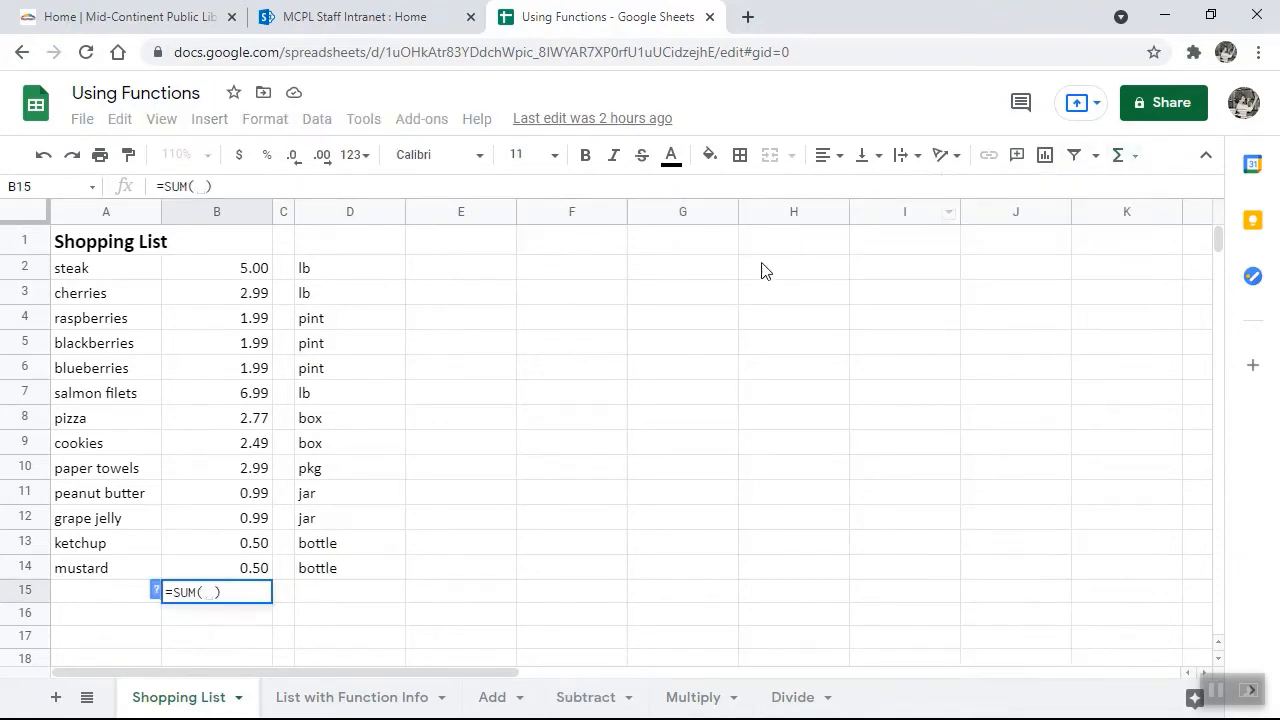
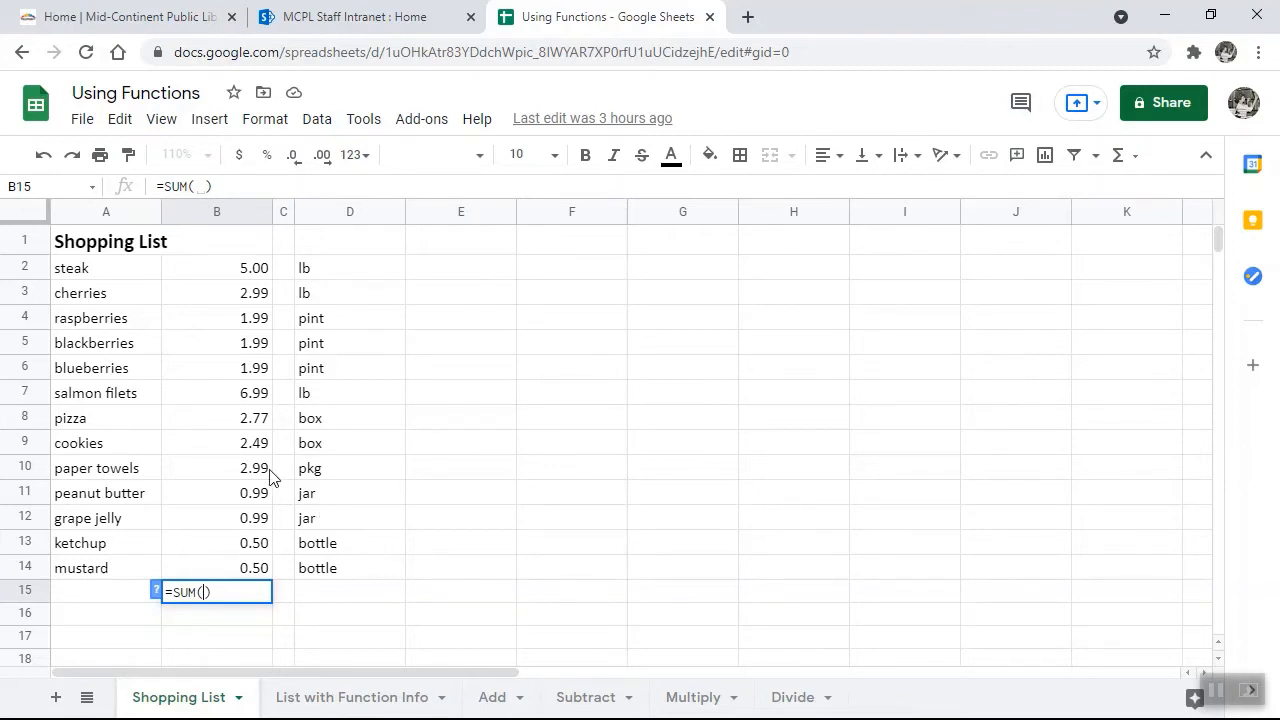
pyautogui.moveTo(218, 268); pyautogui.dragTo(228, 576)
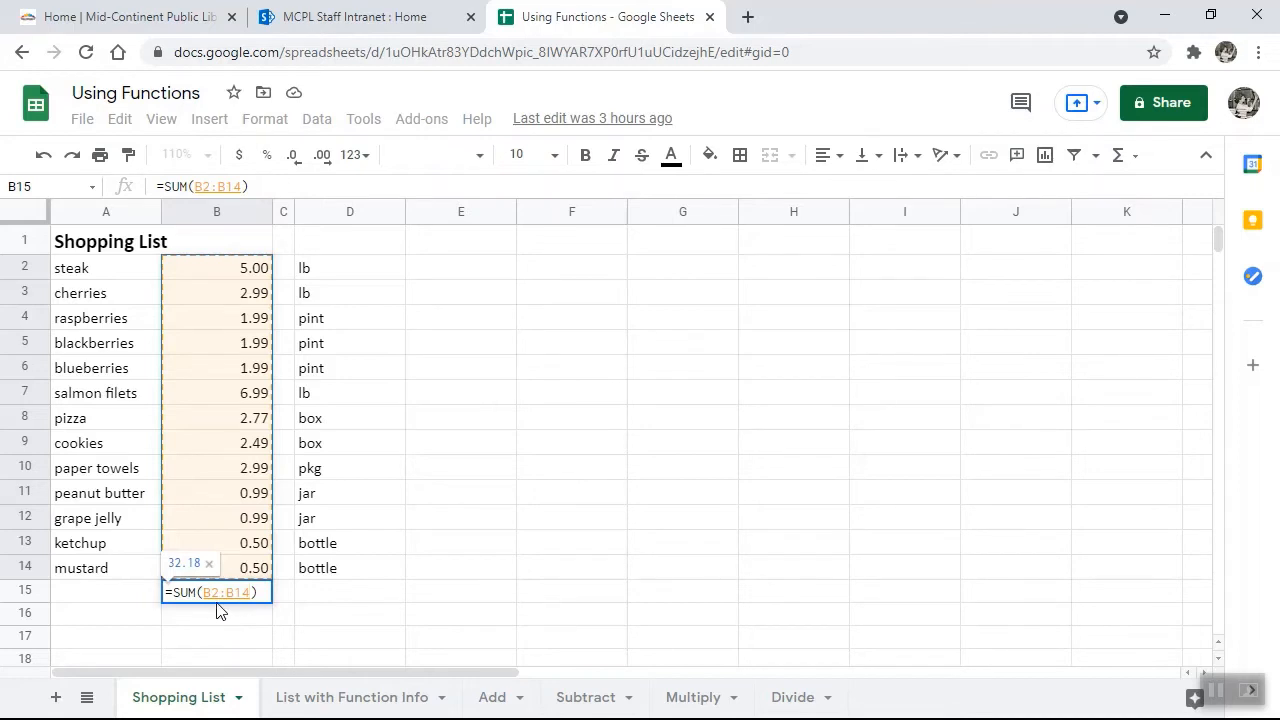
pyautogui.press('Return')
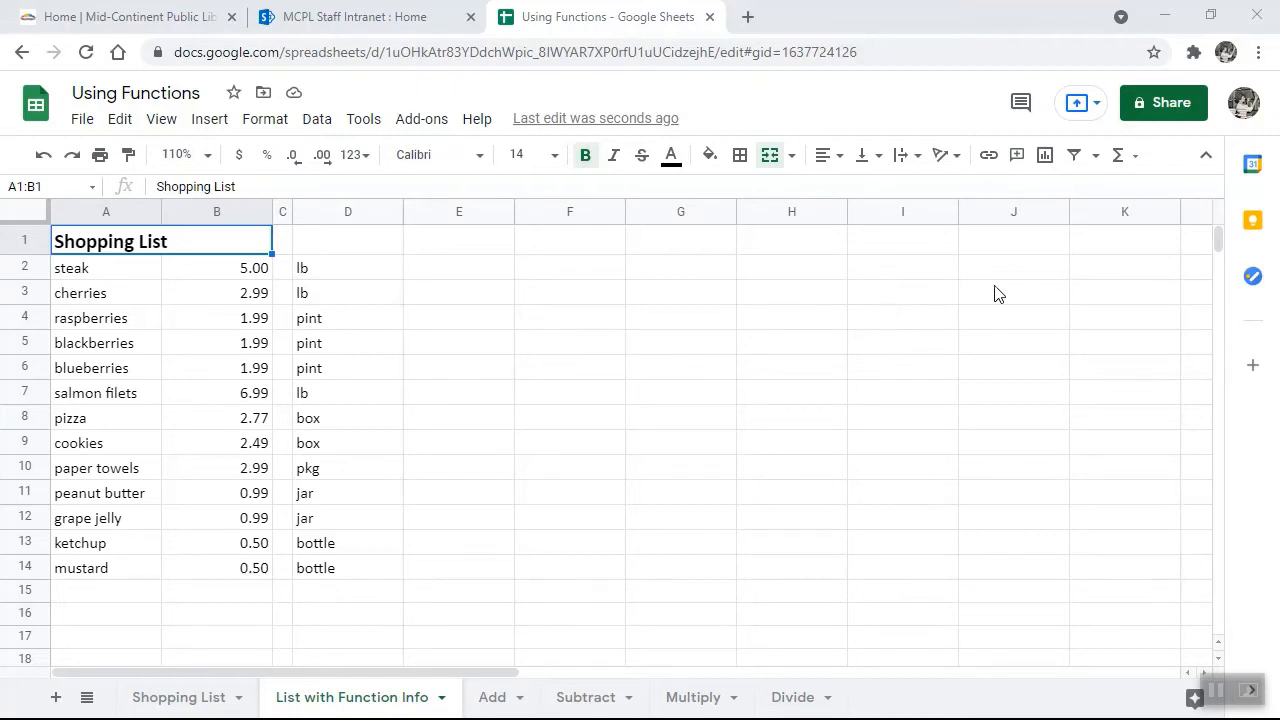
# - Examine the available function categories and the functions they contain, from All and Array through Math and Statistical to Web
pyautogui.click(1120, 158)
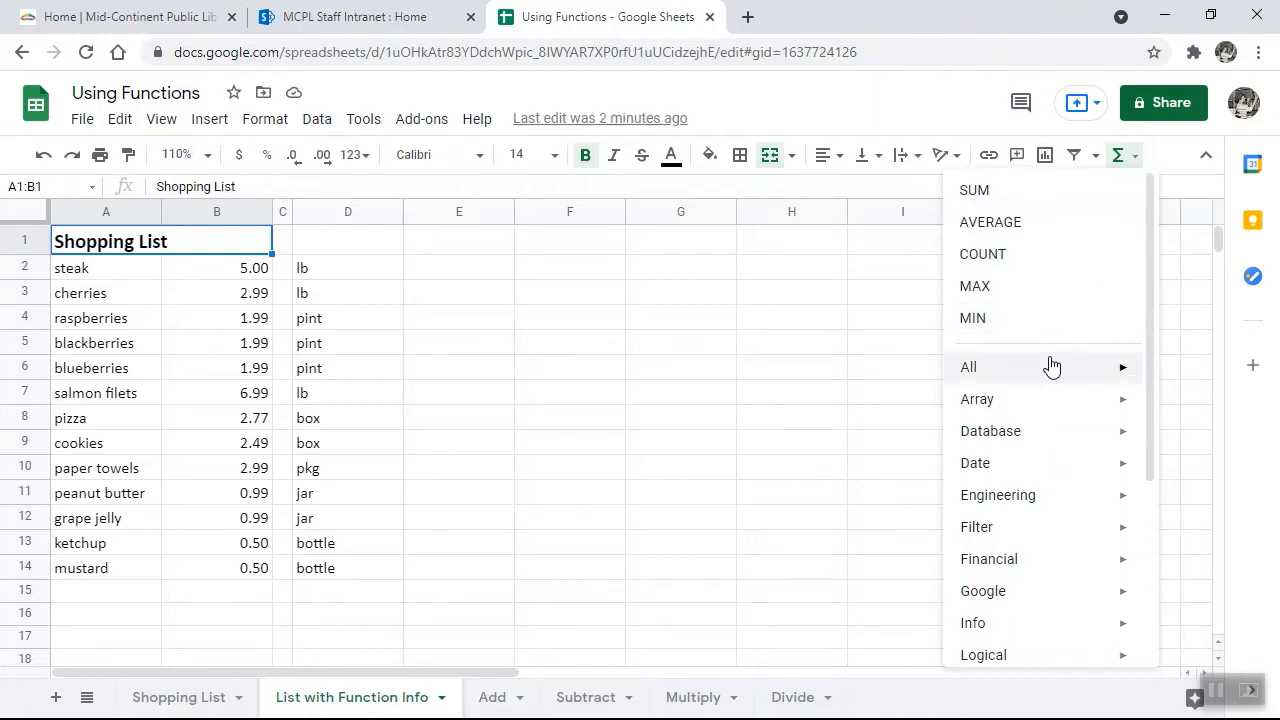
pyautogui.moveTo(1051, 366)
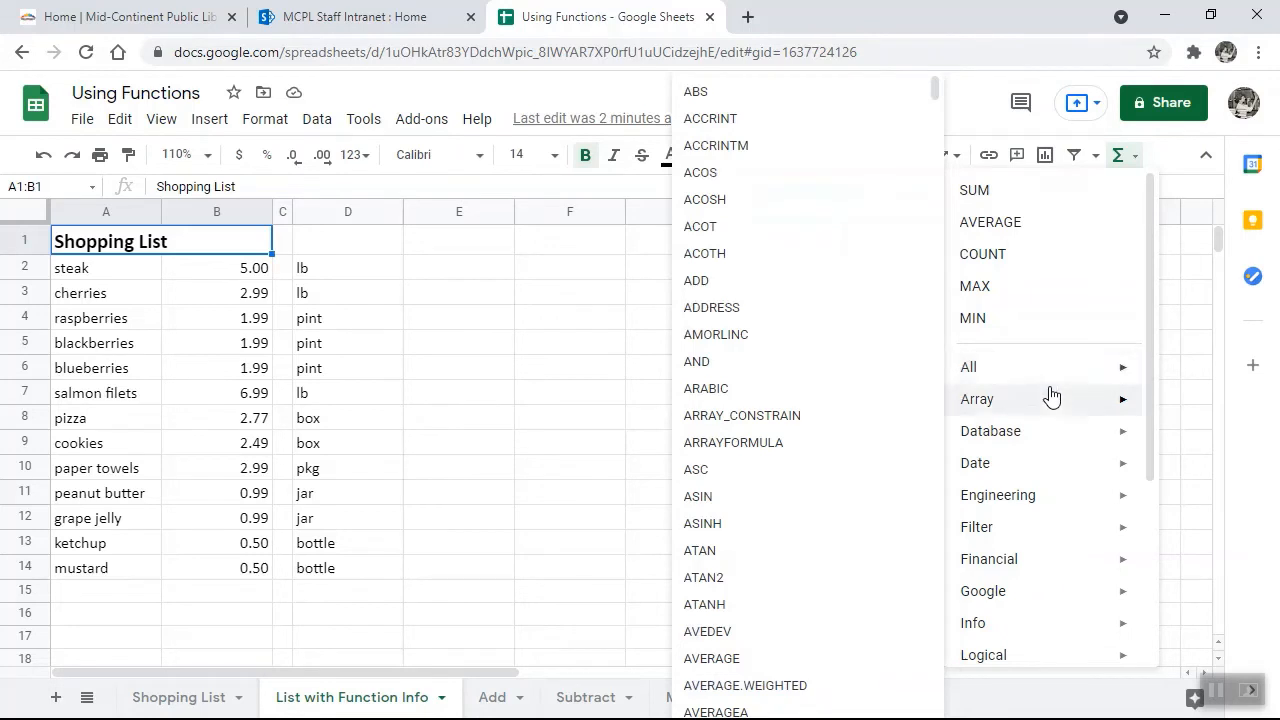
pyautogui.moveTo(1055, 404)
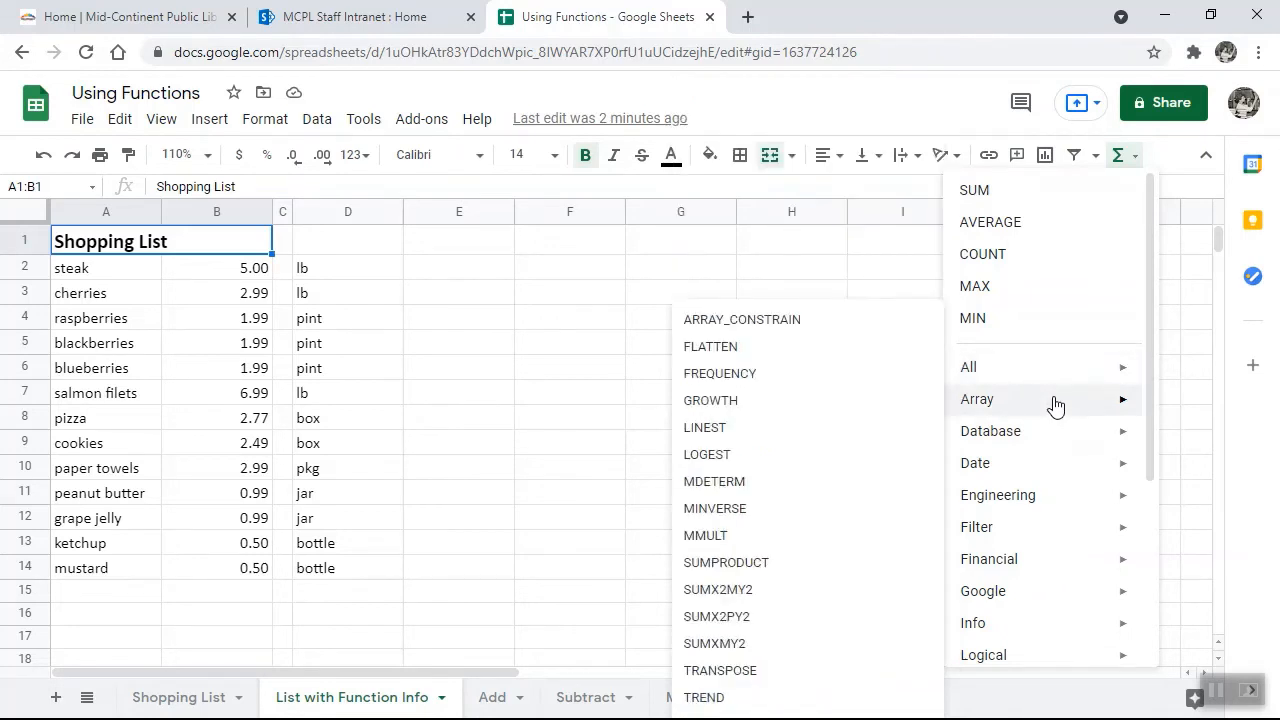
pyautogui.moveTo(1072, 434)
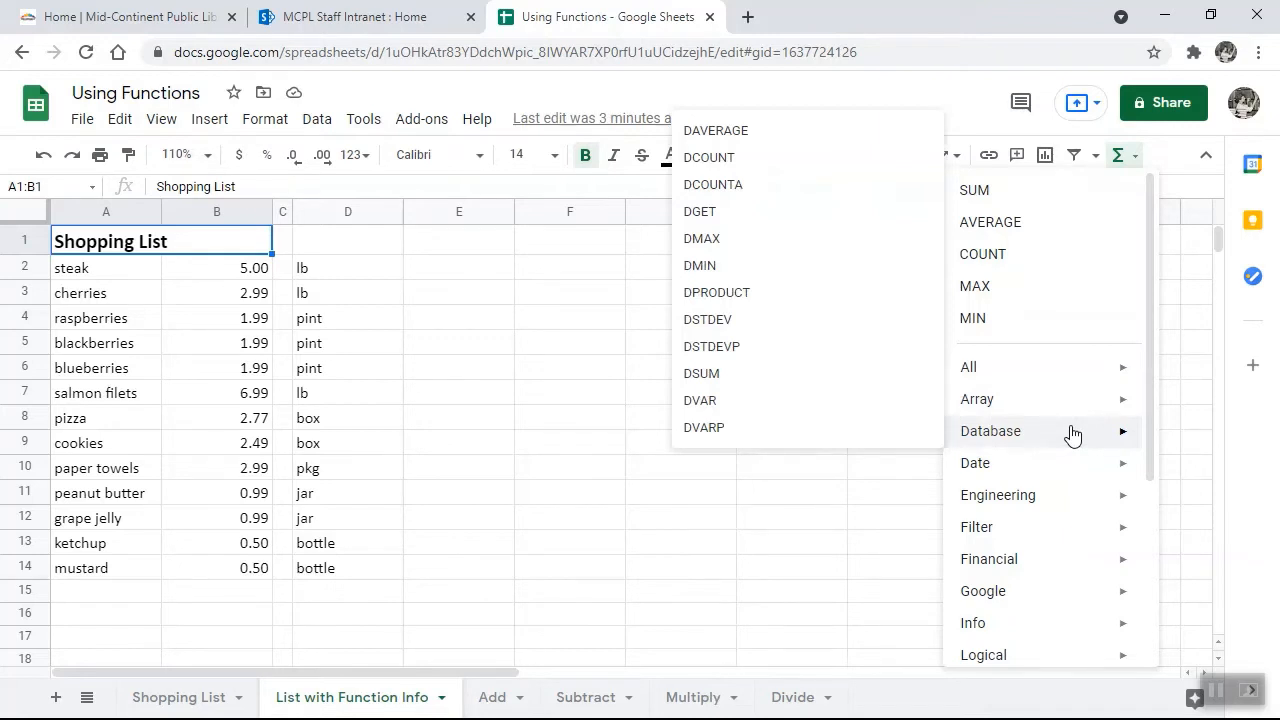
pyautogui.moveTo(1076, 477)
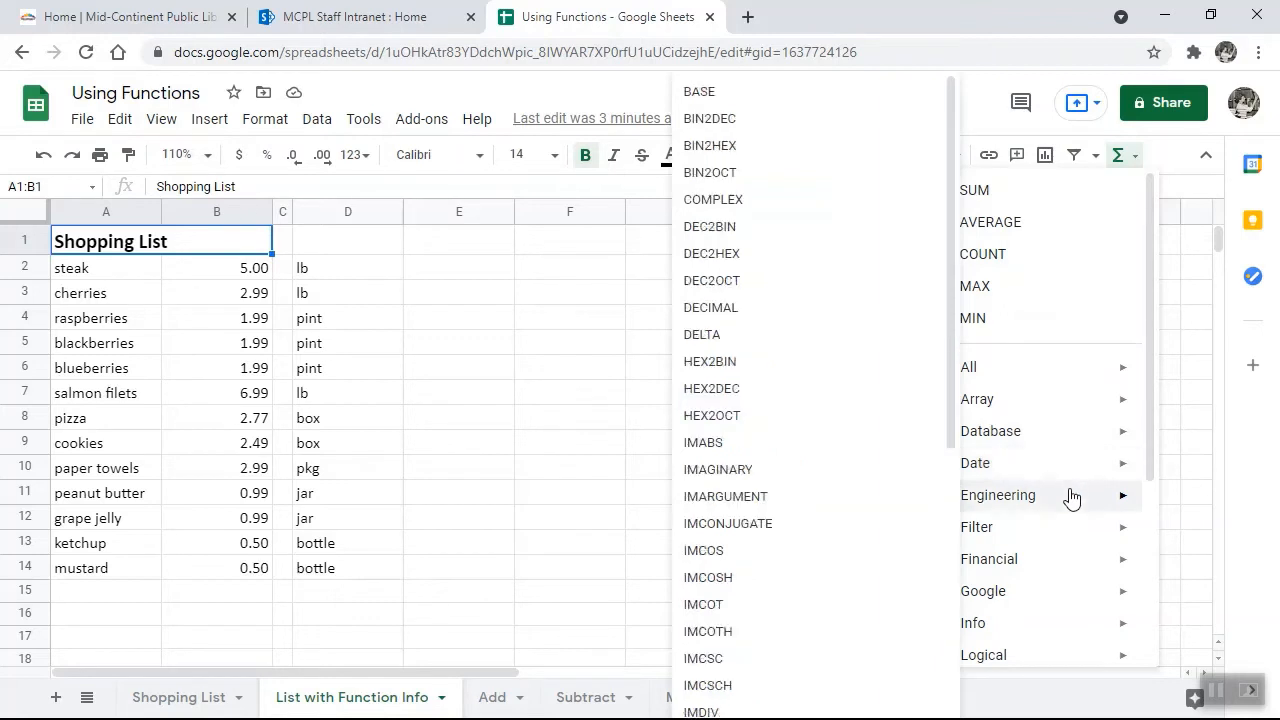
pyautogui.moveTo(1074, 530)
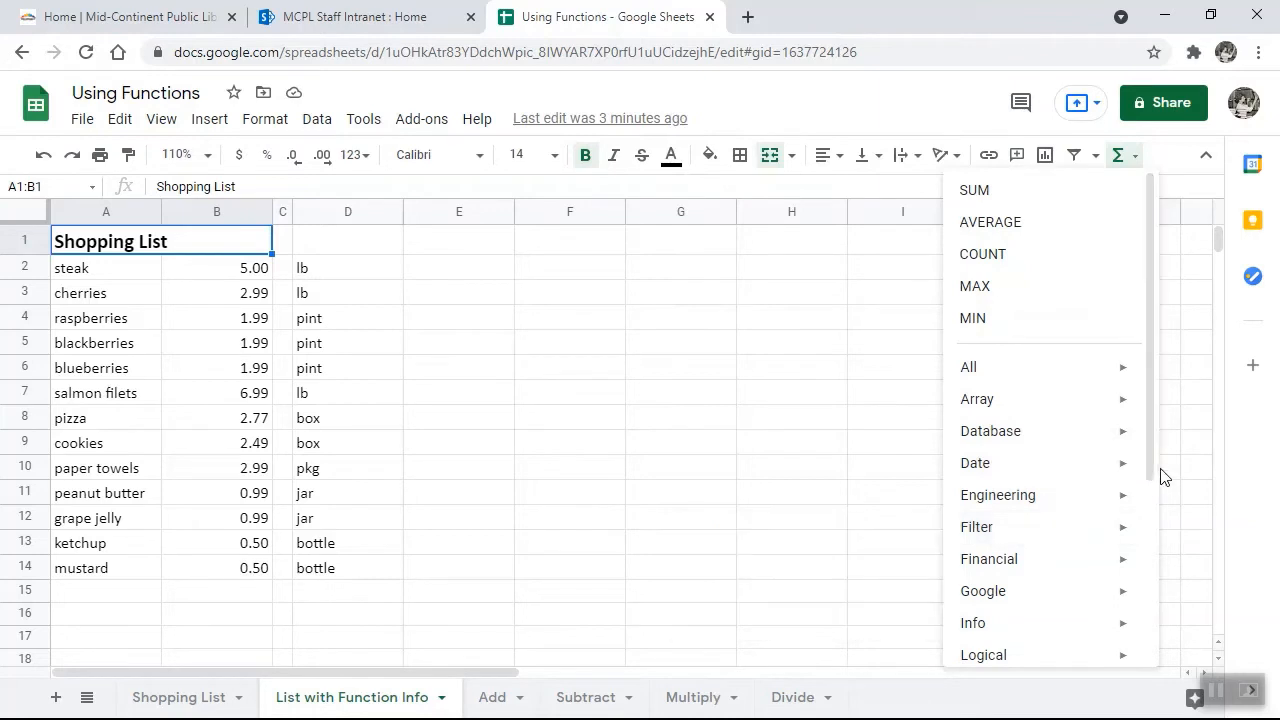
pyautogui.moveTo(1147, 456); pyautogui.dragTo(1123, 586)
pyautogui.moveTo(1117, 543)
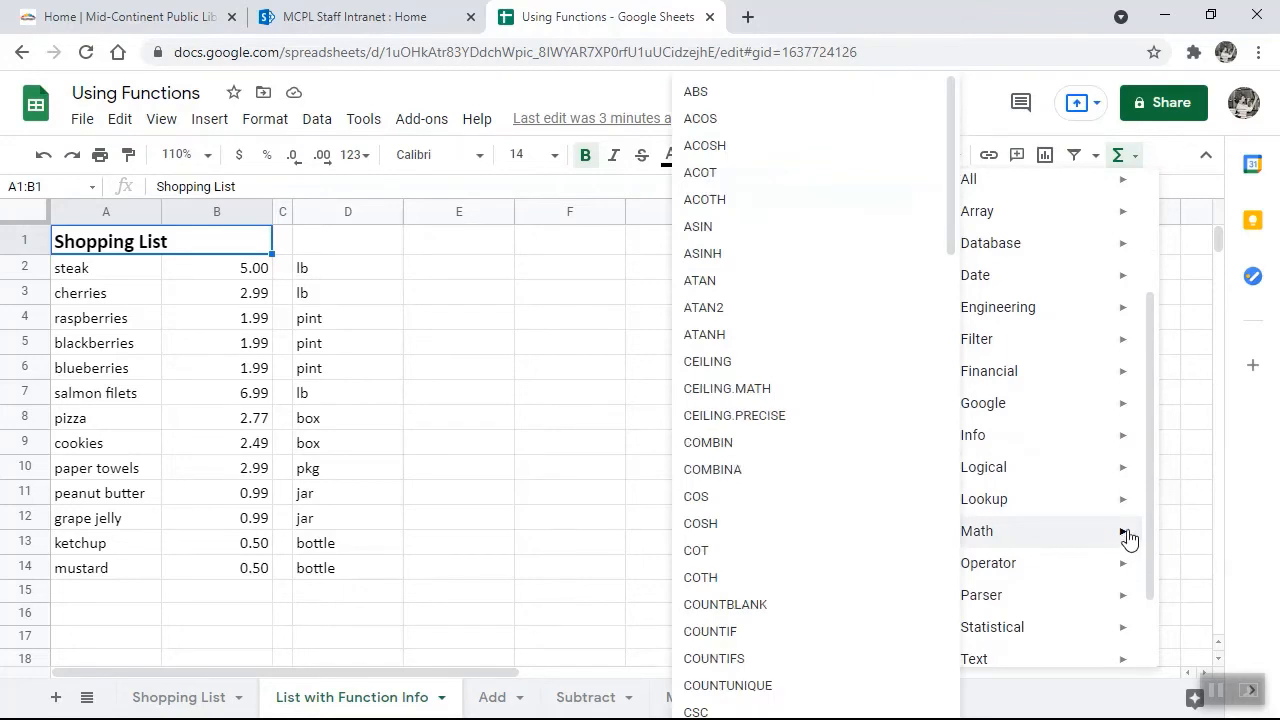
pyautogui.moveTo(1150, 527); pyautogui.dragTo(1136, 590)
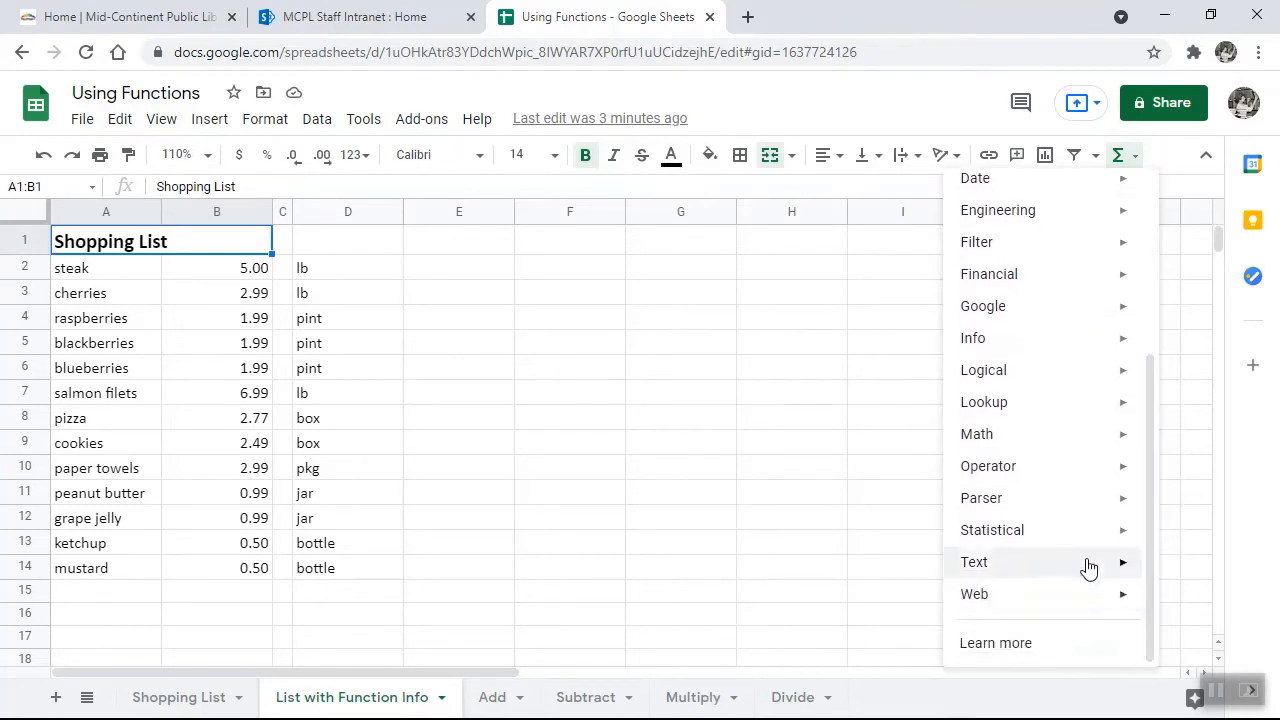
pyautogui.moveTo(993, 510)
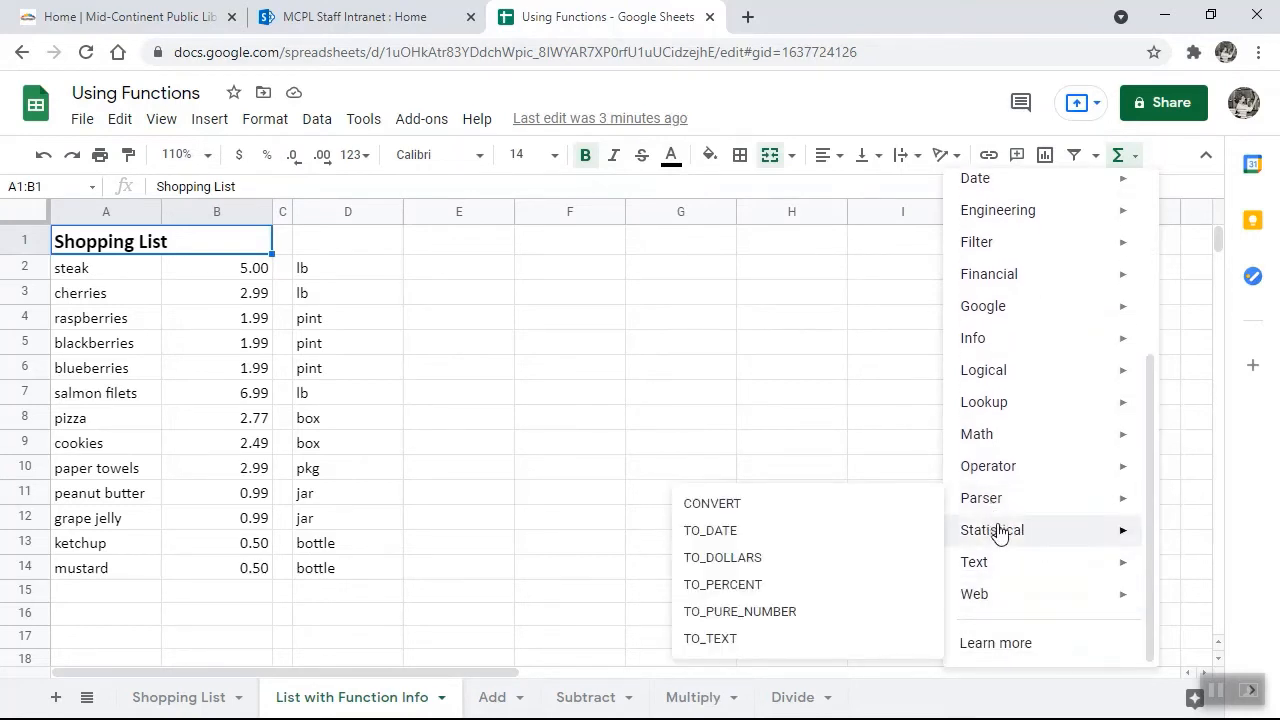
pyautogui.moveTo(986, 596)
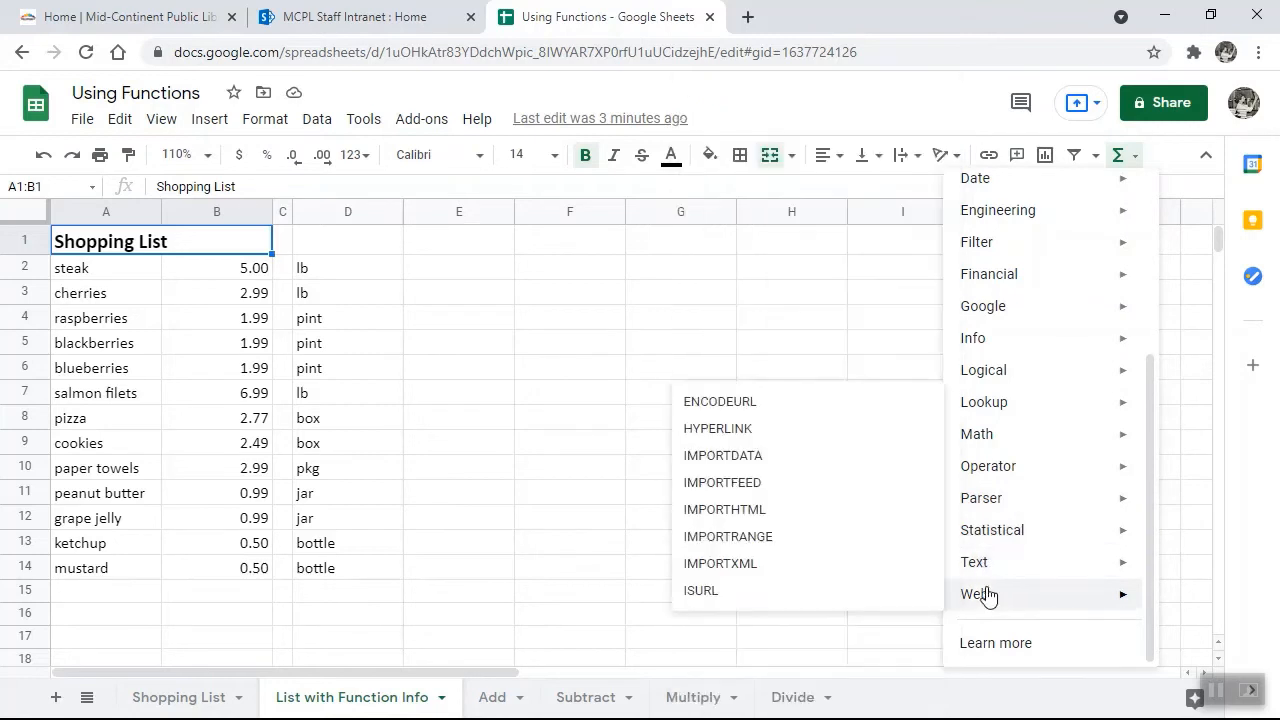
pyautogui.click(516, 342)
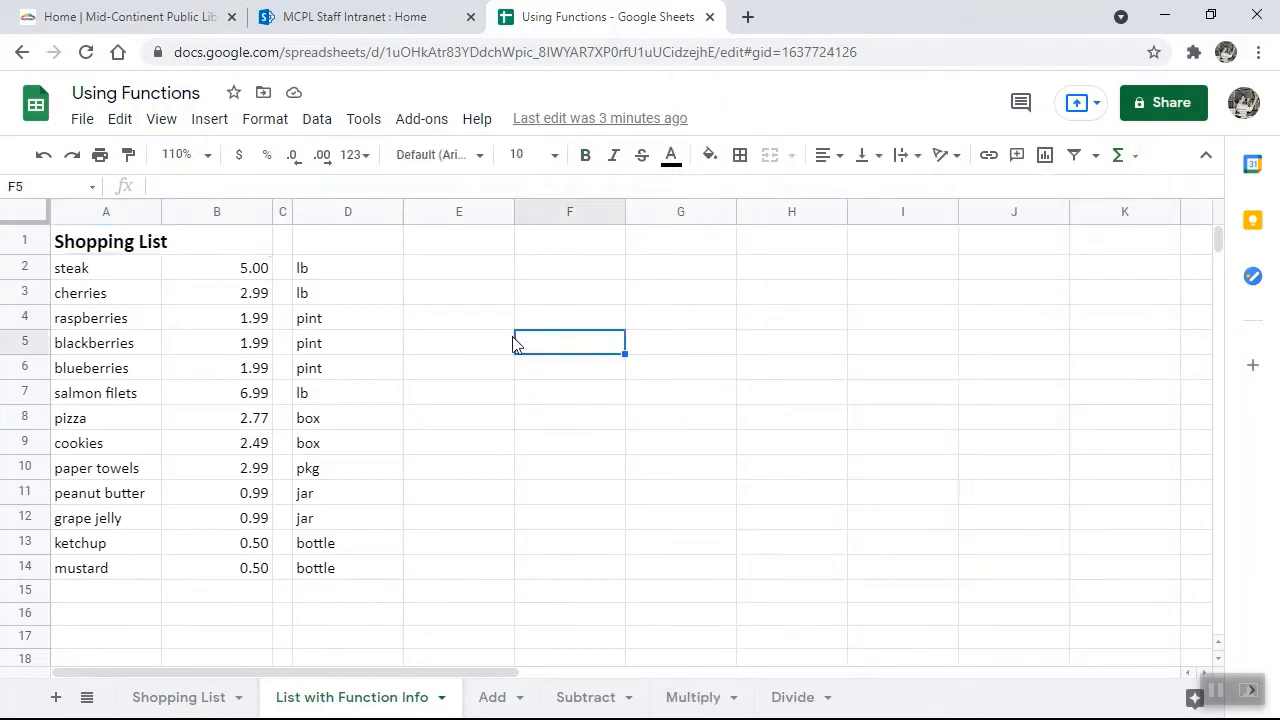
# - Open the Google Sheets function list help page through the function list's Learn more link and view its function table
pyautogui.click(219, 127)
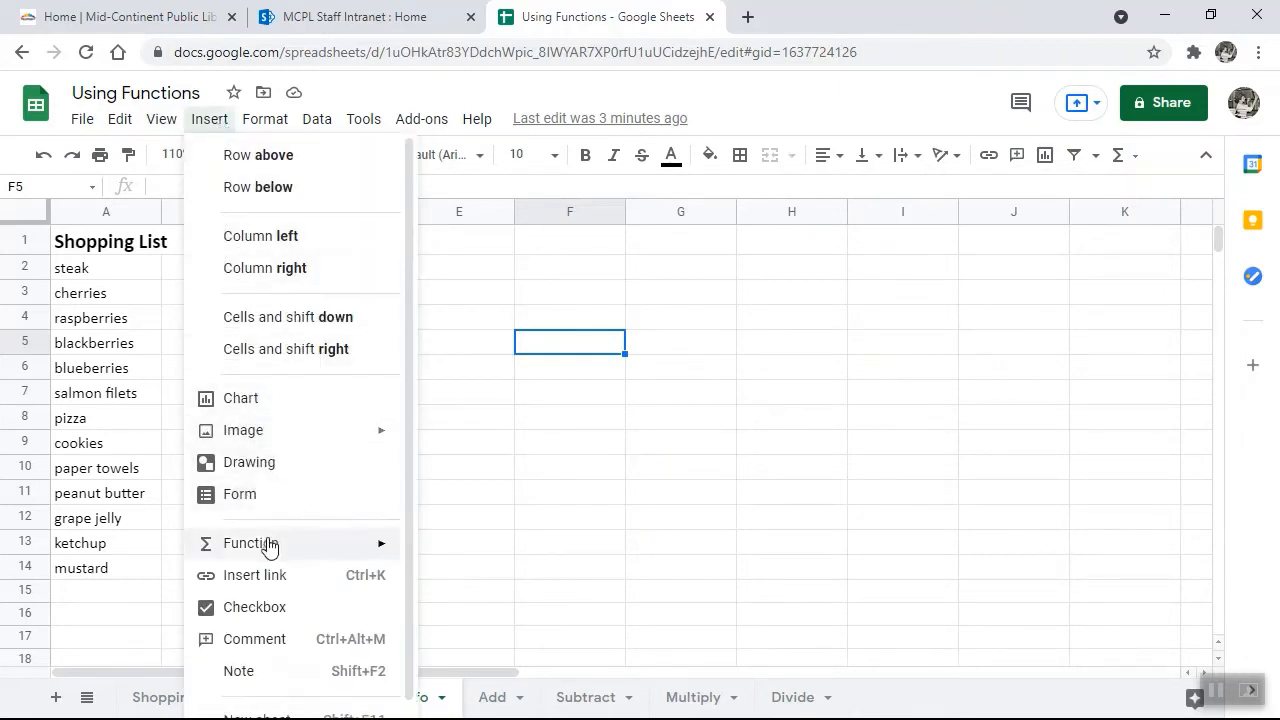
pyautogui.moveTo(268, 545)
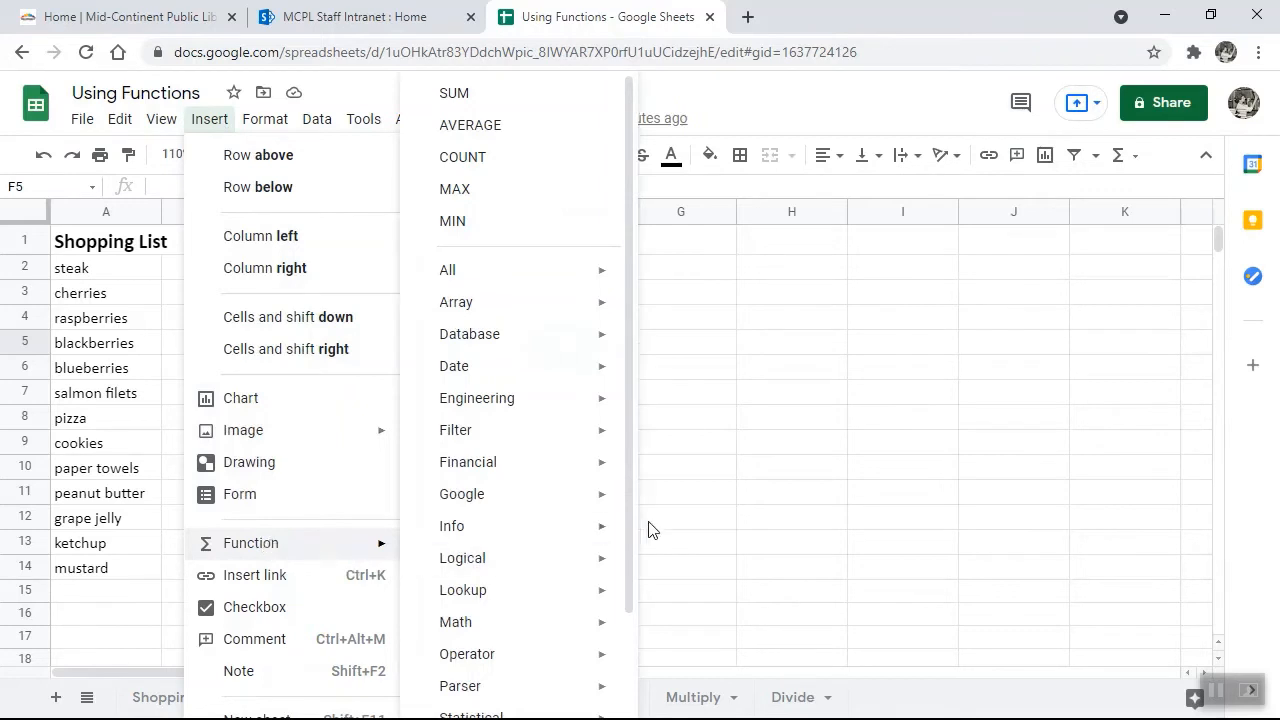
pyautogui.scroll(-1, 612, 591)
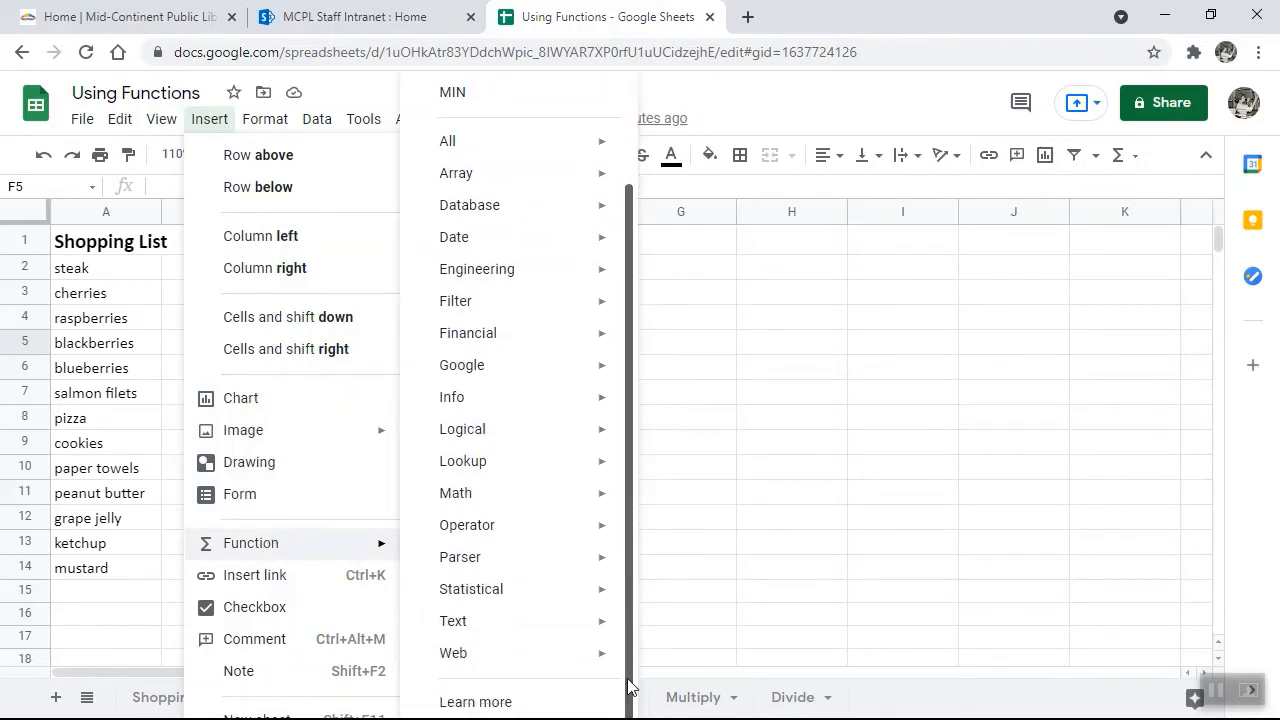
pyautogui.click(474, 703)
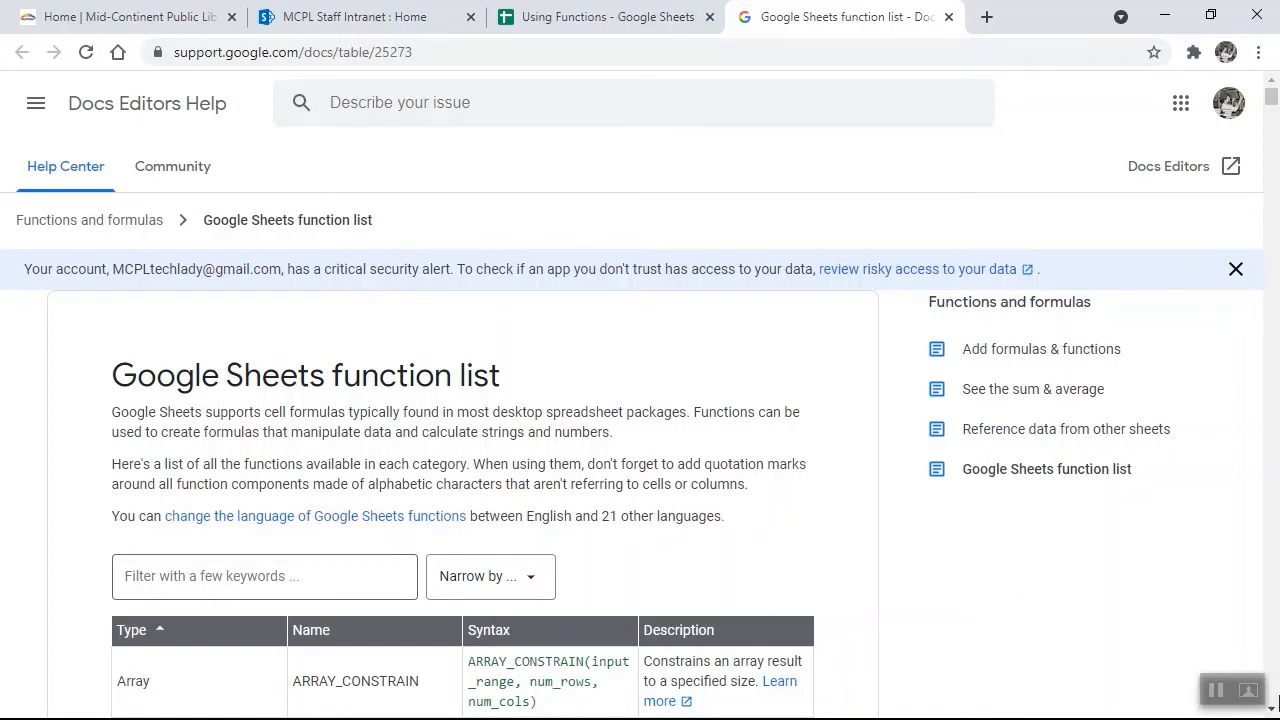
pyautogui.click(1275, 711)
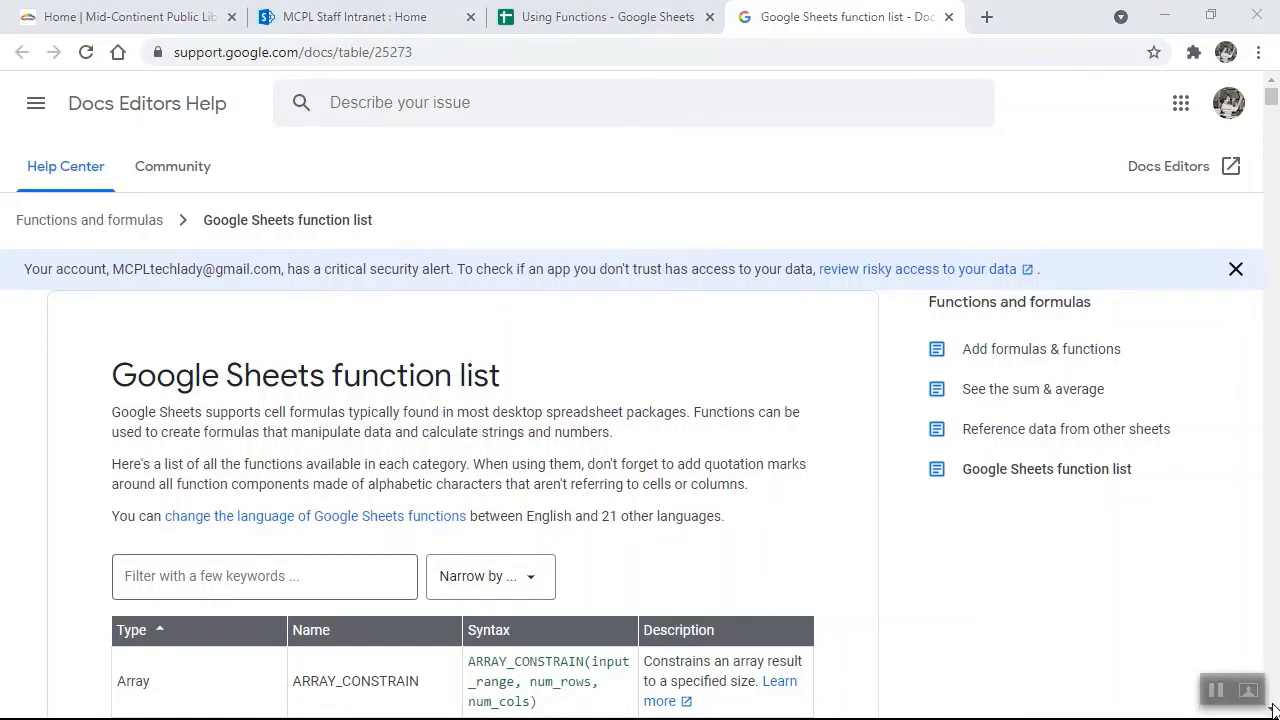
pyautogui.click(1273, 99)
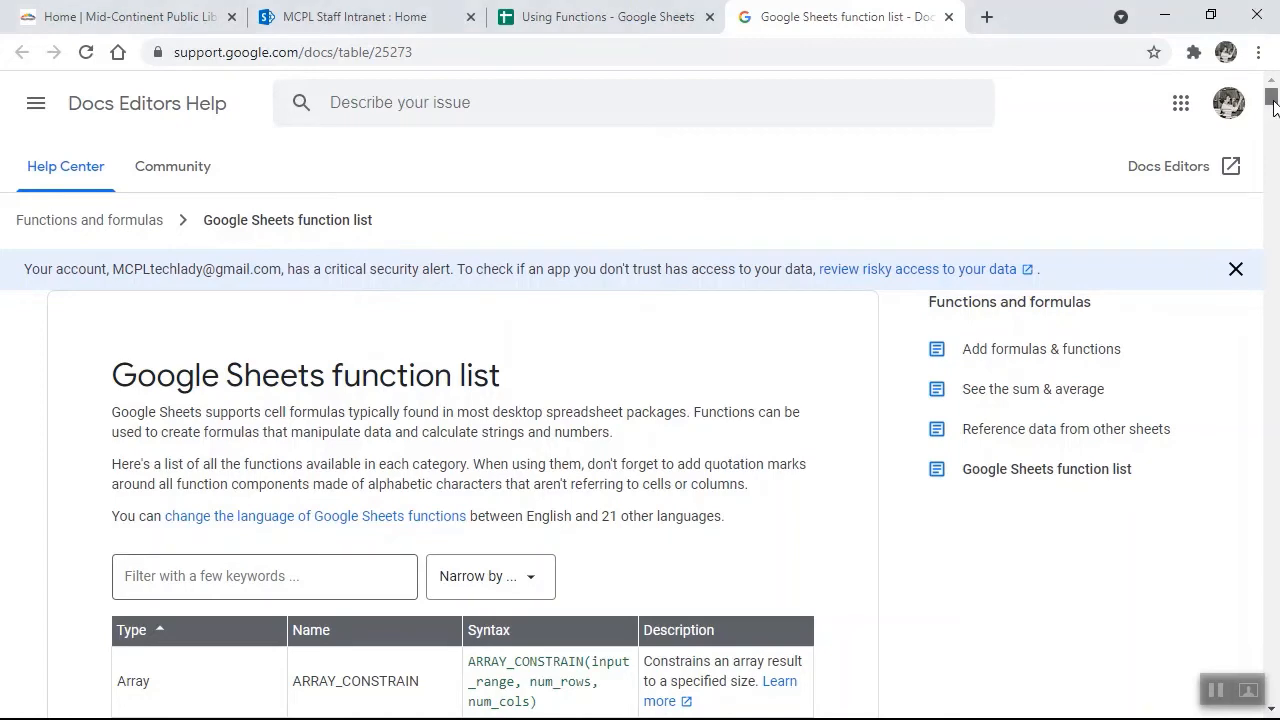
pyautogui.moveTo(1274, 107); pyautogui.dragTo(1274, 113)
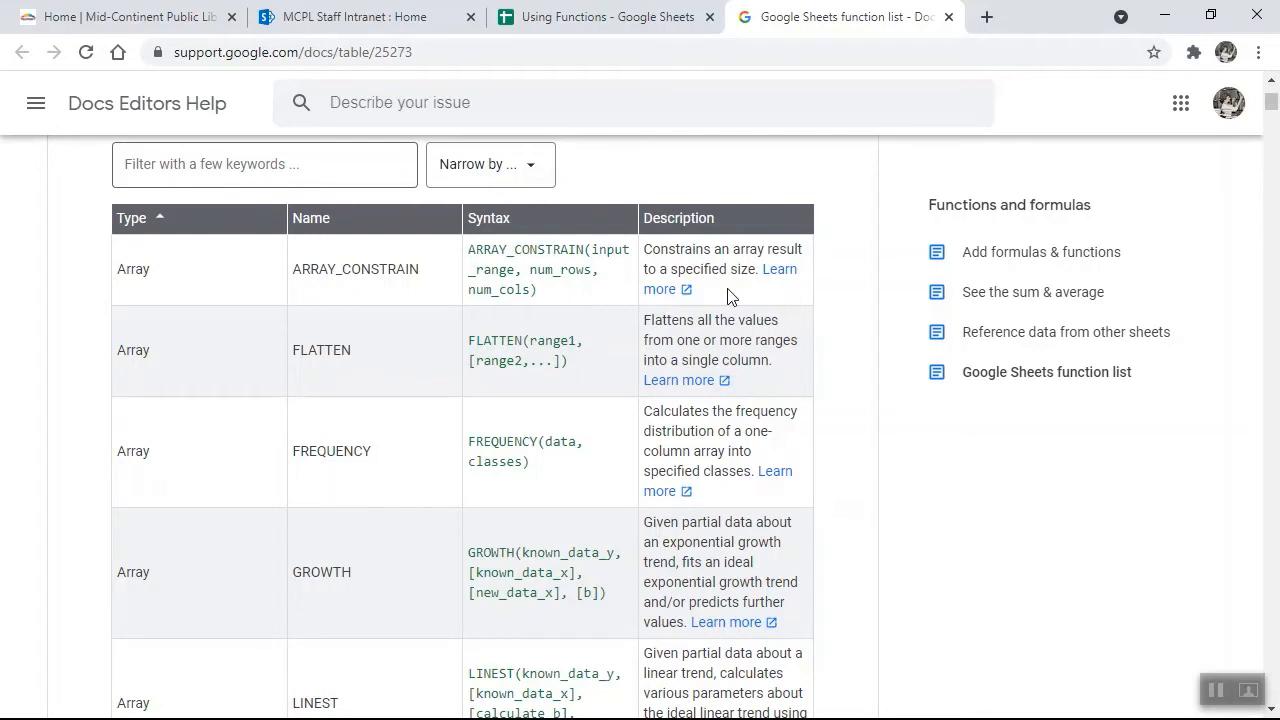
# - Filter the help page's function table by the keyword "add"
pyautogui.click(130, 166)
pyautogui.write('a')
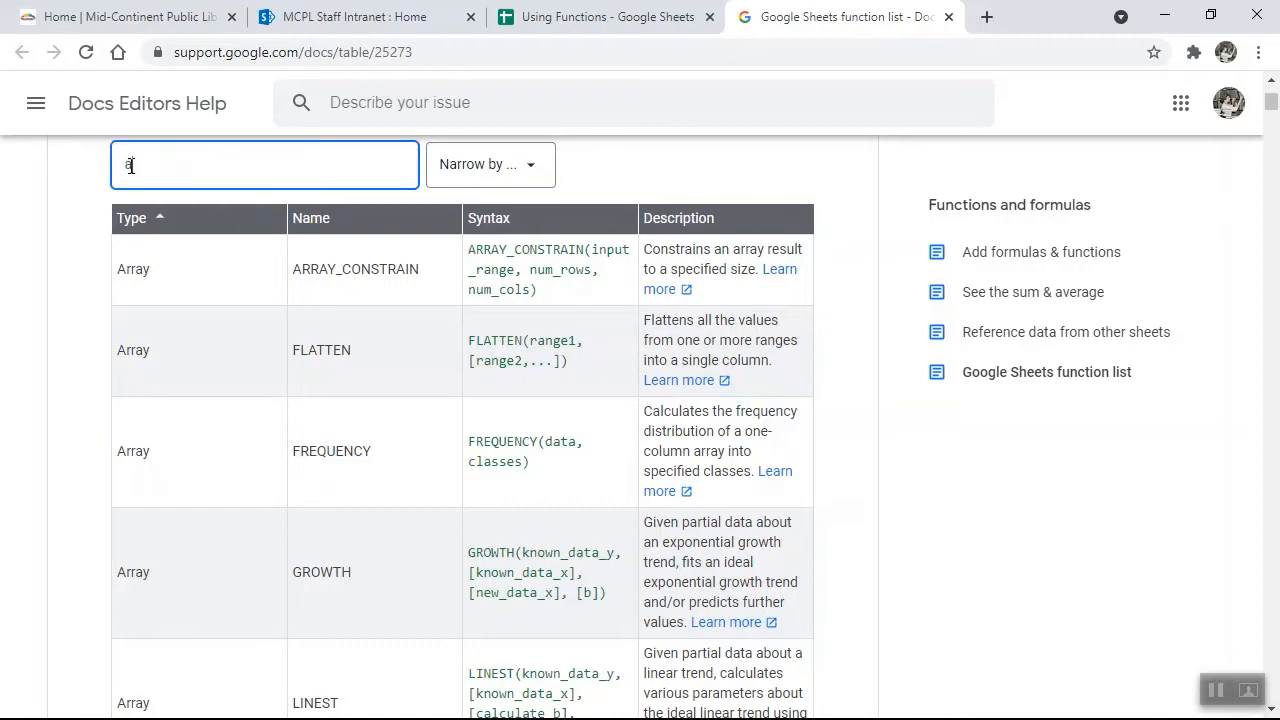
pyautogui.write('dd')
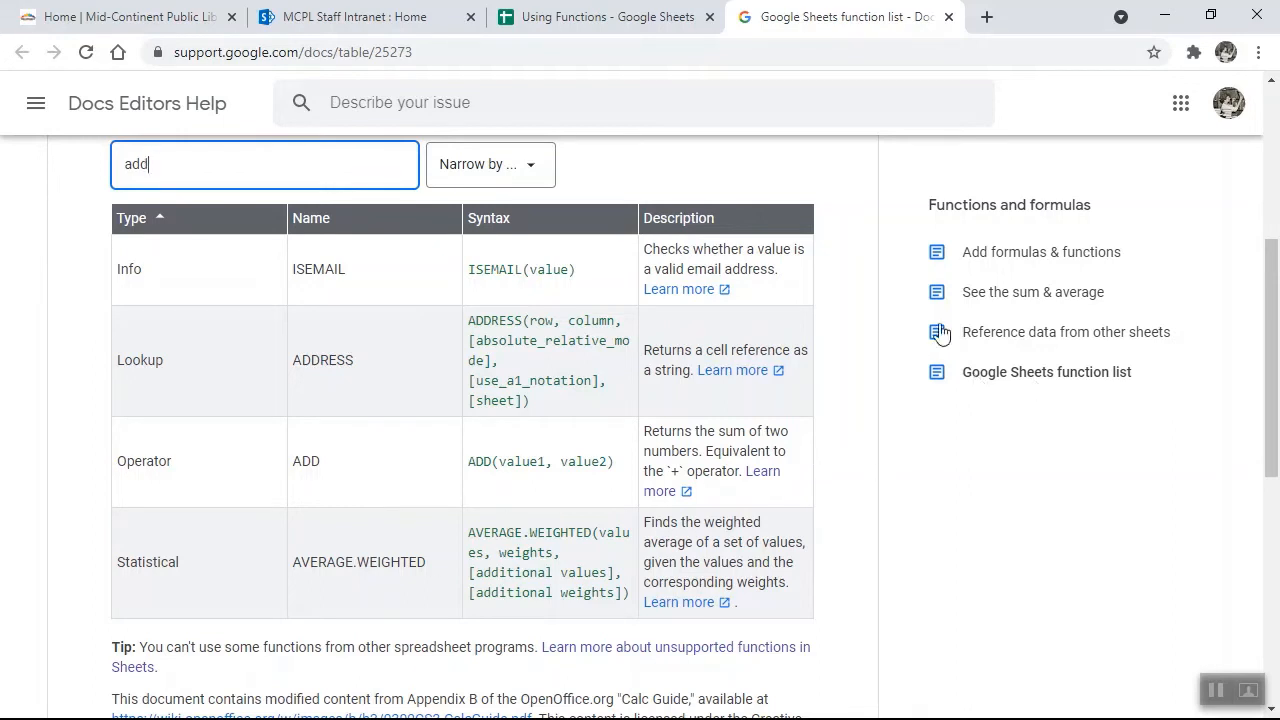
# - Open the help article about unsupported functions in Sheets and review its section on functions that don't work
pyautogui.moveTo(1273, 323); pyautogui.dragTo(1270, 444)
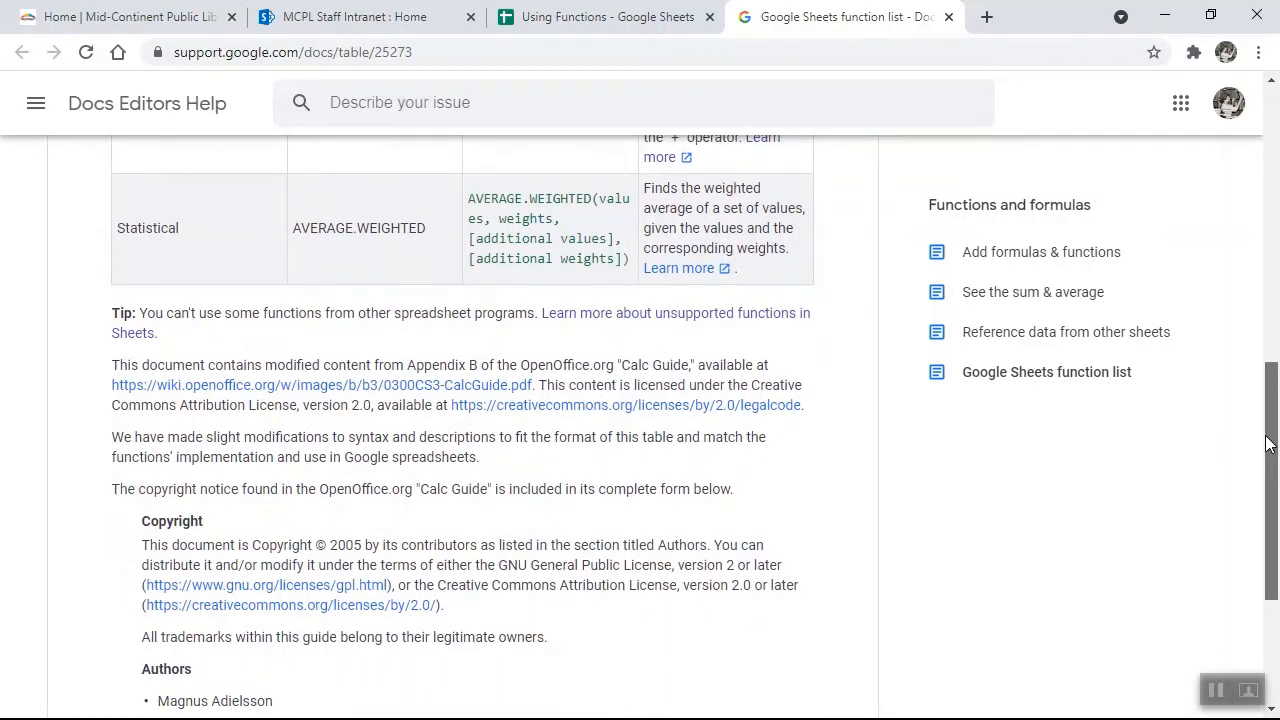
pyautogui.click(707, 322)
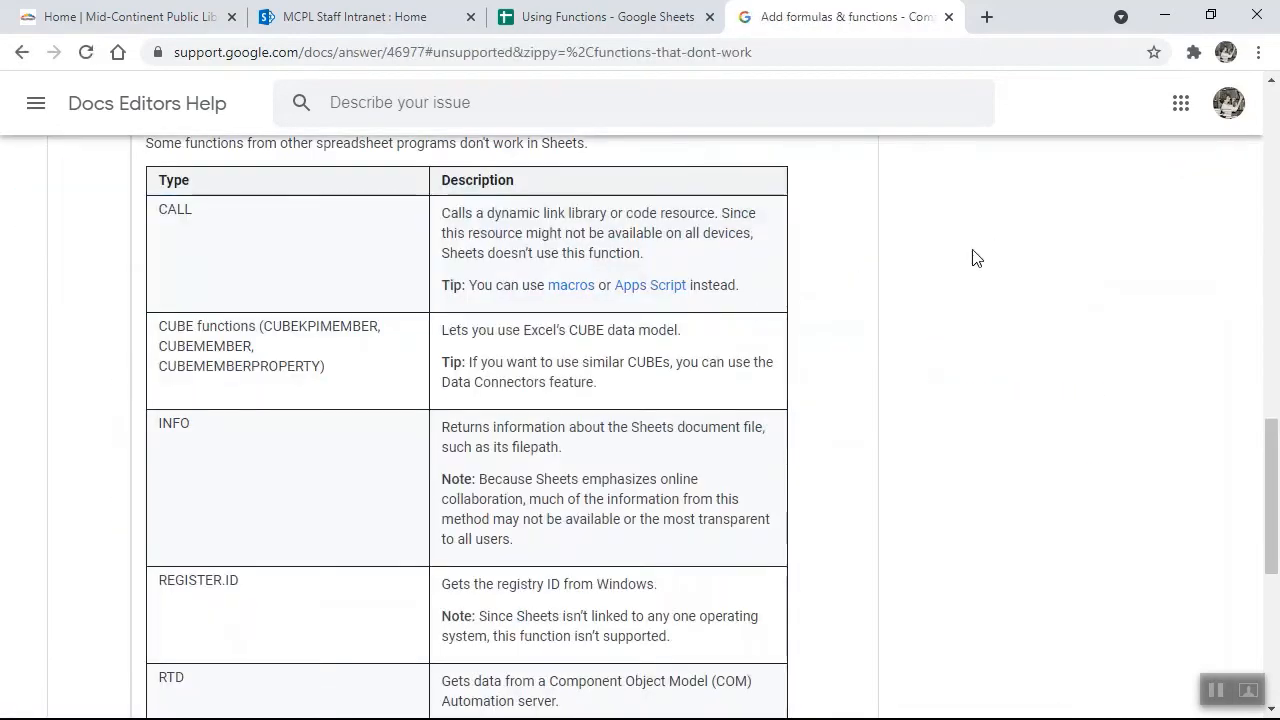
pyautogui.moveTo(1270, 455); pyautogui.dragTo(1262, 427)
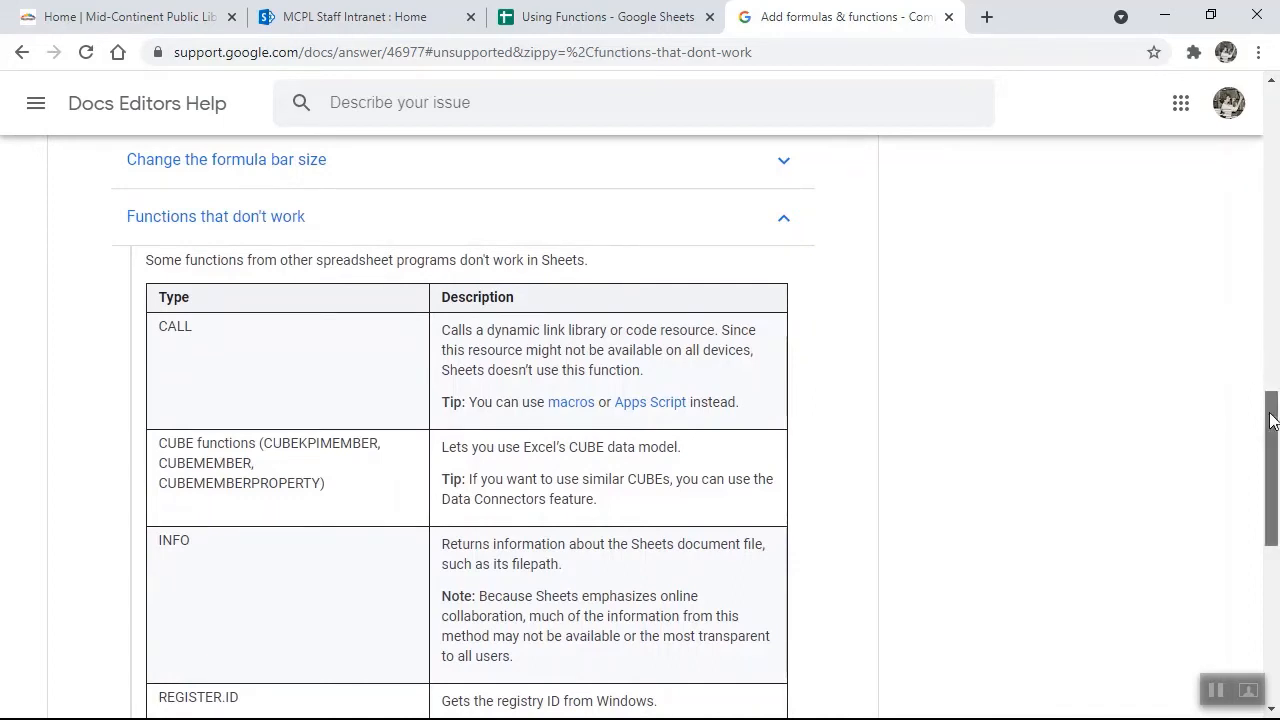
pyautogui.moveTo(1272, 420); pyautogui.dragTo(1260, 350)
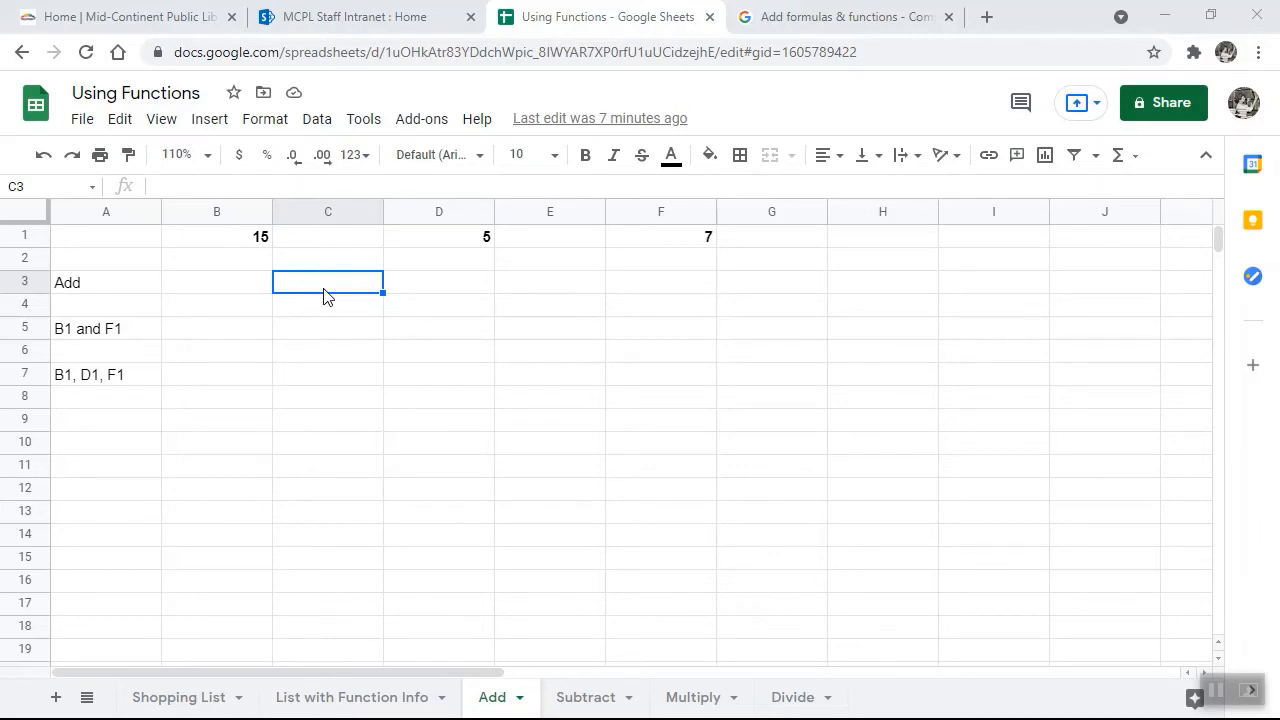
# - Add B1 and D1 with the ADD function in cell C3 of the Add sheet, and review its formula
pyautogui.write('=')
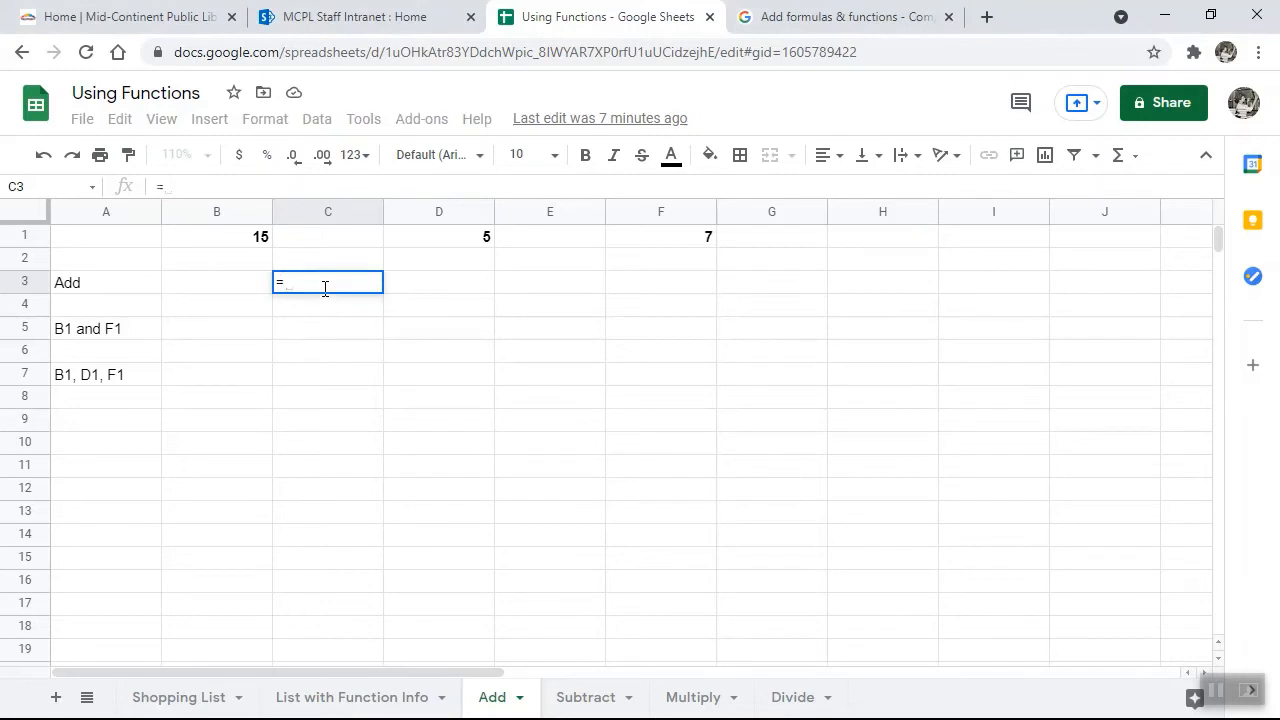
pyautogui.write('ad')
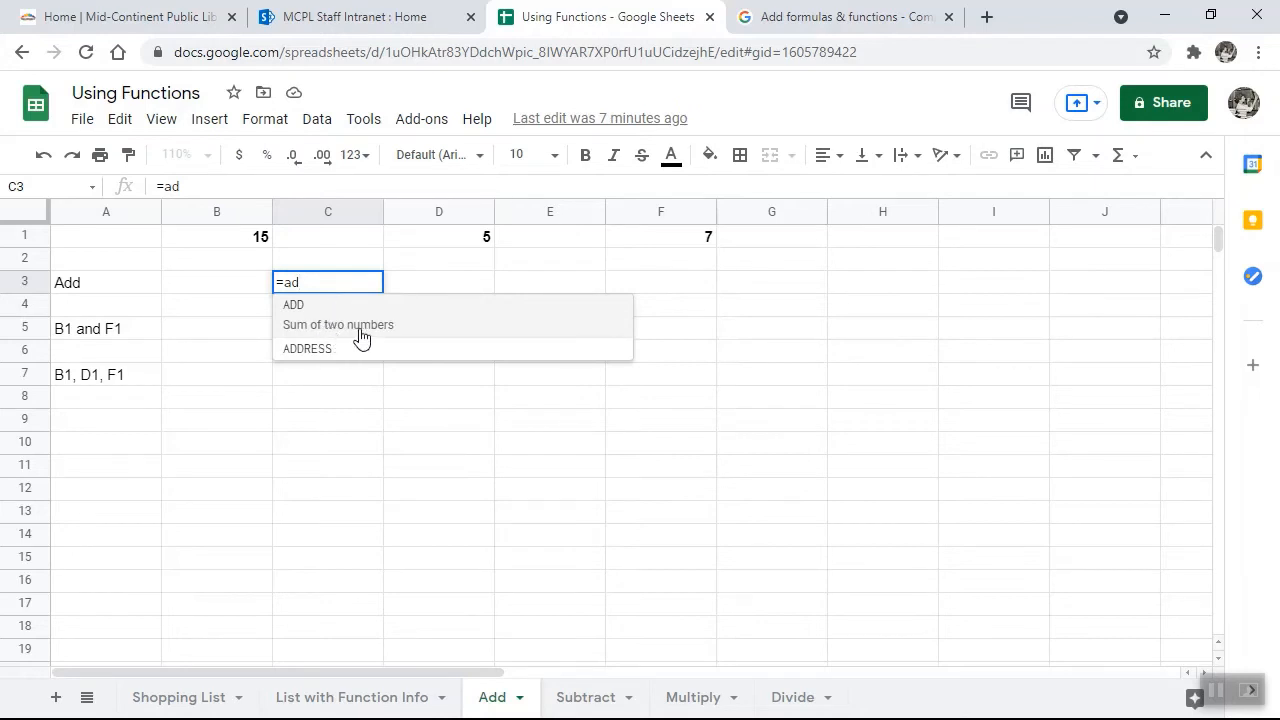
pyautogui.write('d(')
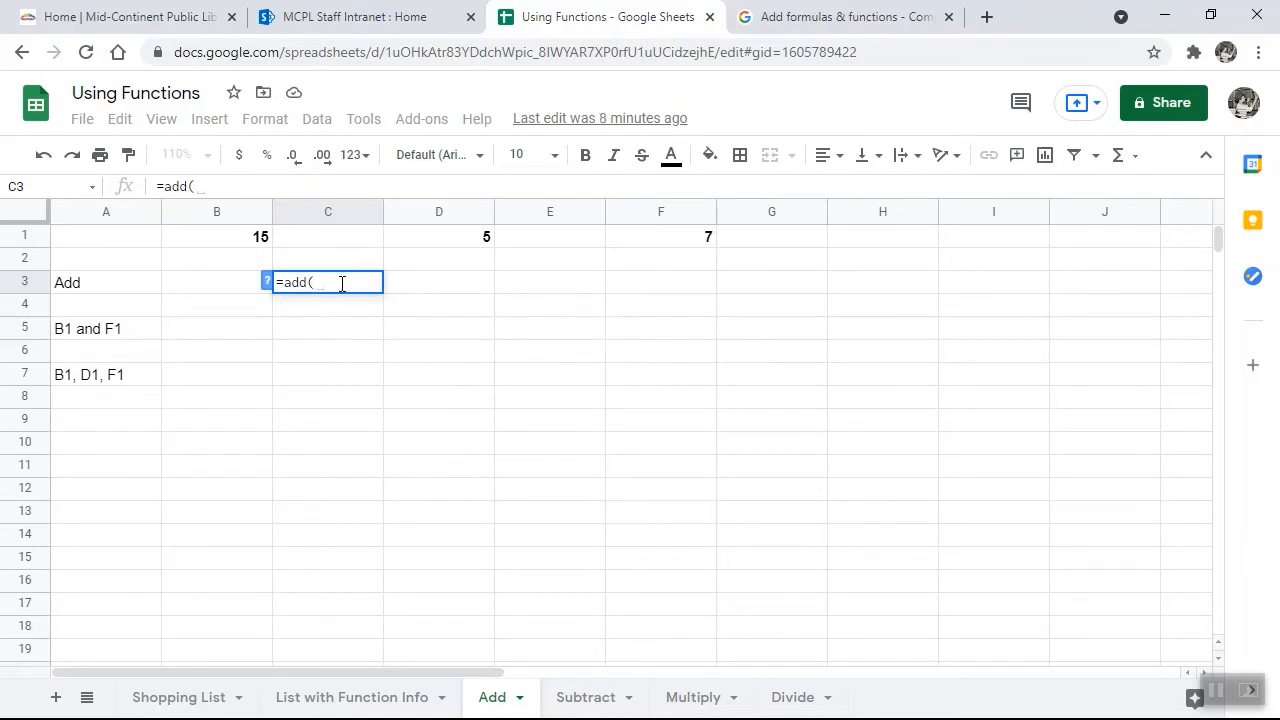
pyautogui.click(267, 286)
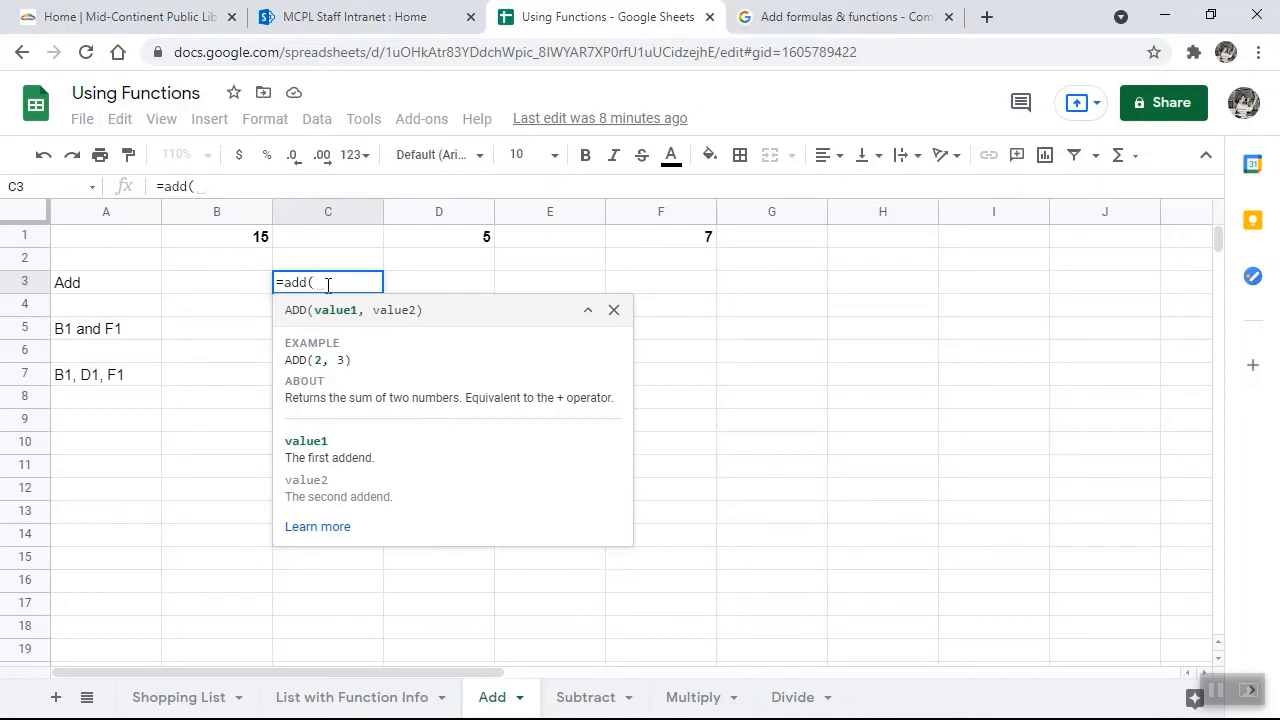
pyautogui.click(231, 241)
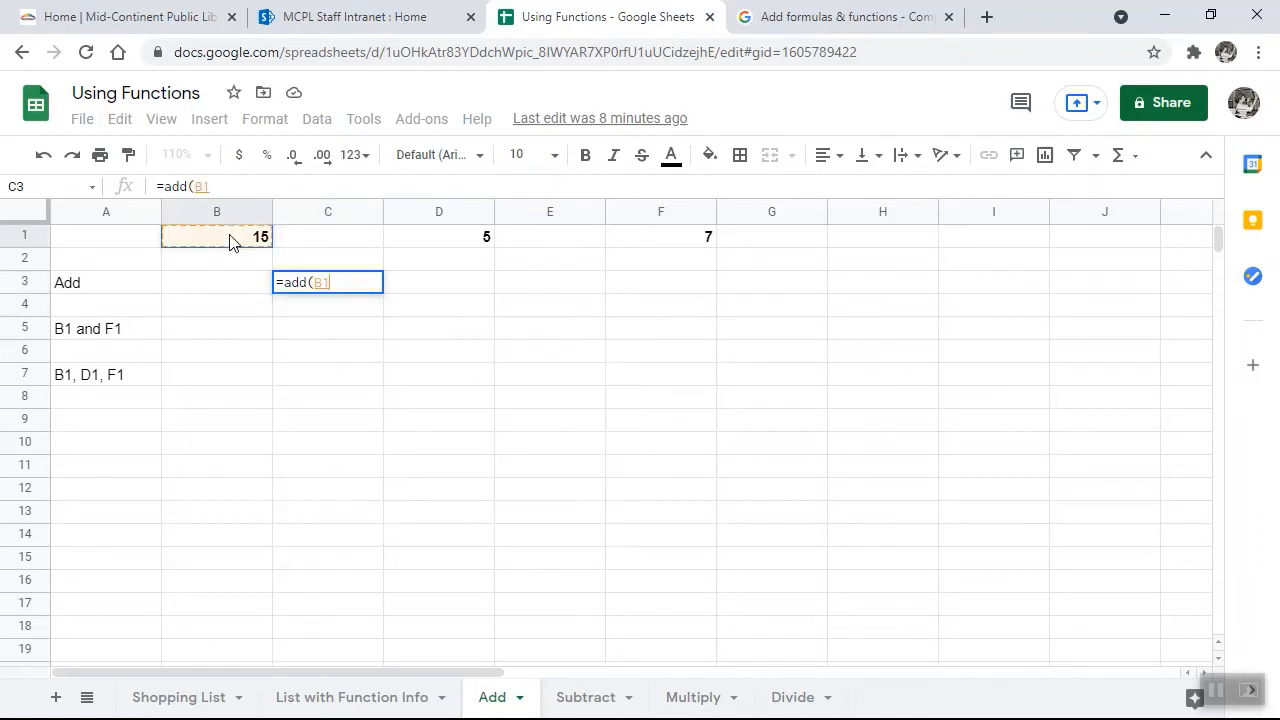
pyautogui.write(',')
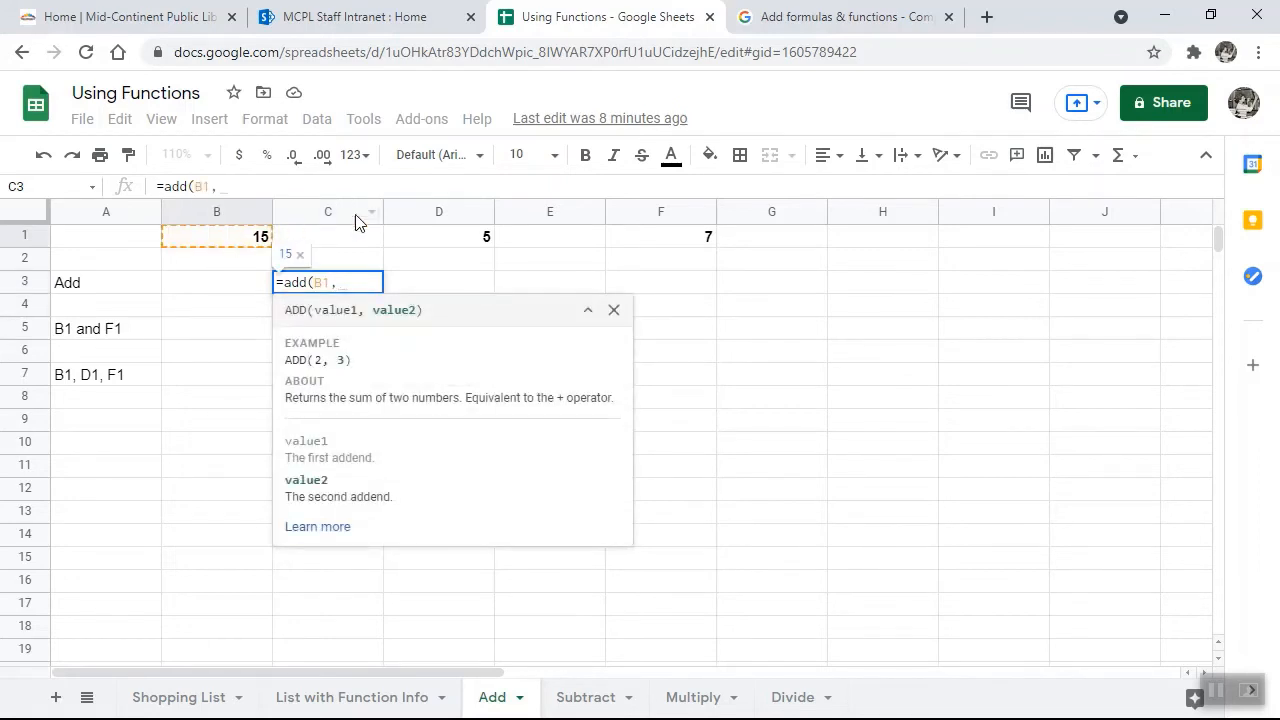
pyautogui.click(438, 248)
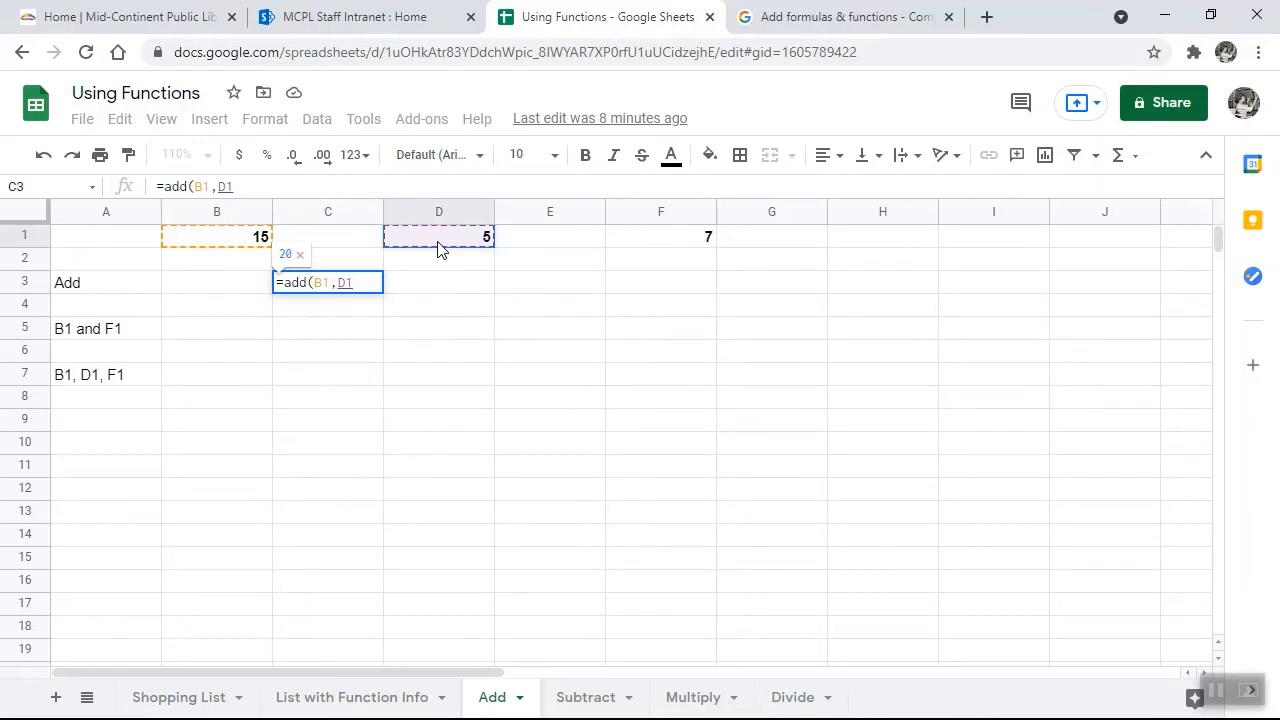
pyautogui.write(')')
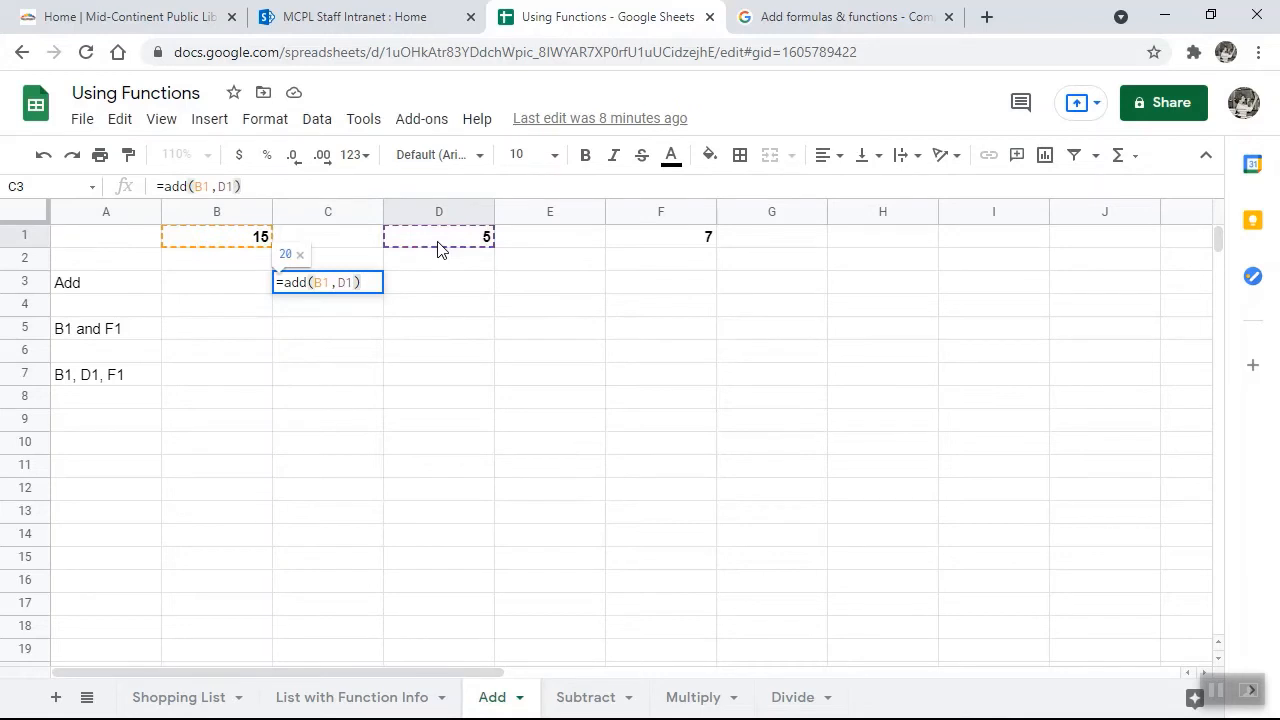
pyautogui.press('Return')
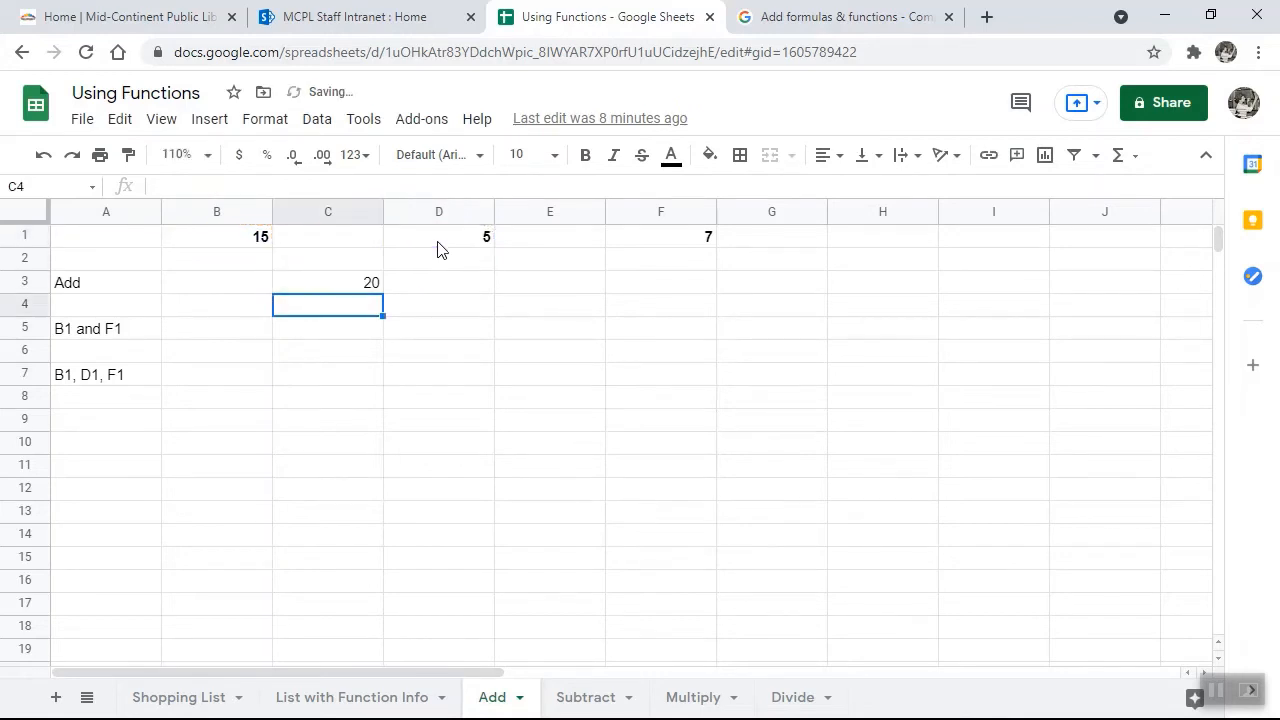
pyautogui.click(315, 288)
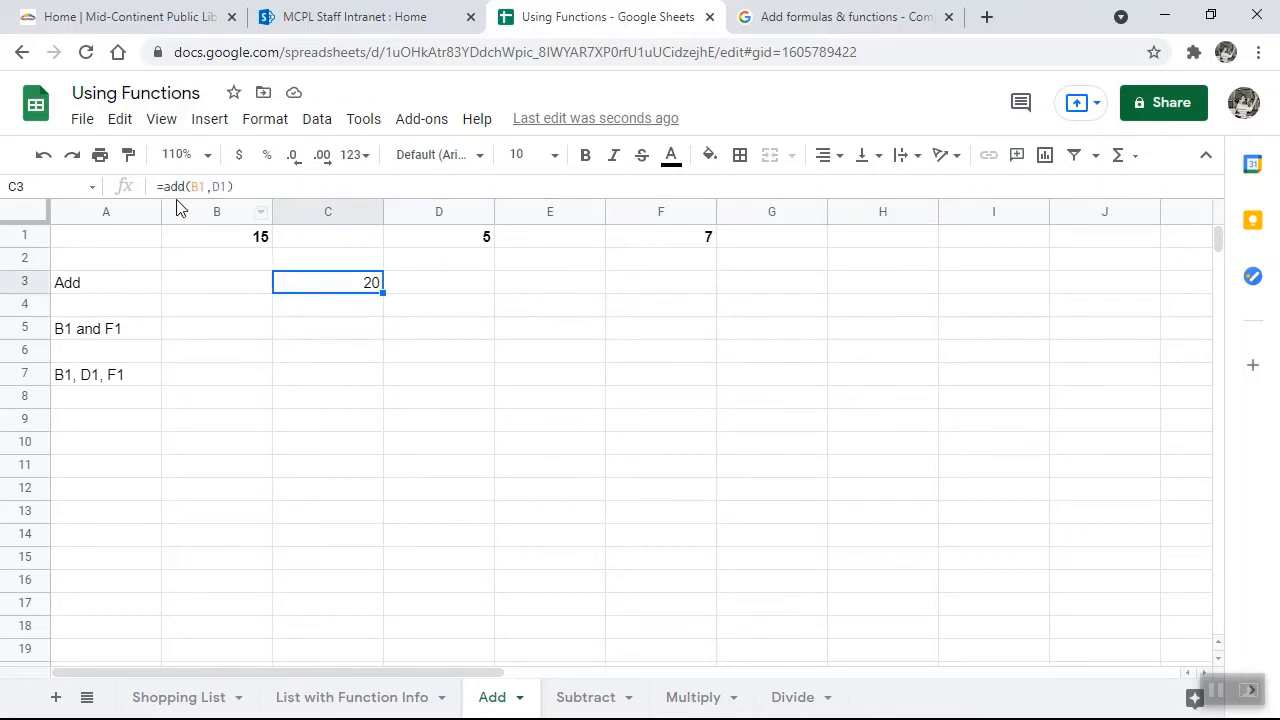
# - Add B1 and F1 with the SUM function in cell C5
pyautogui.click(343, 334)
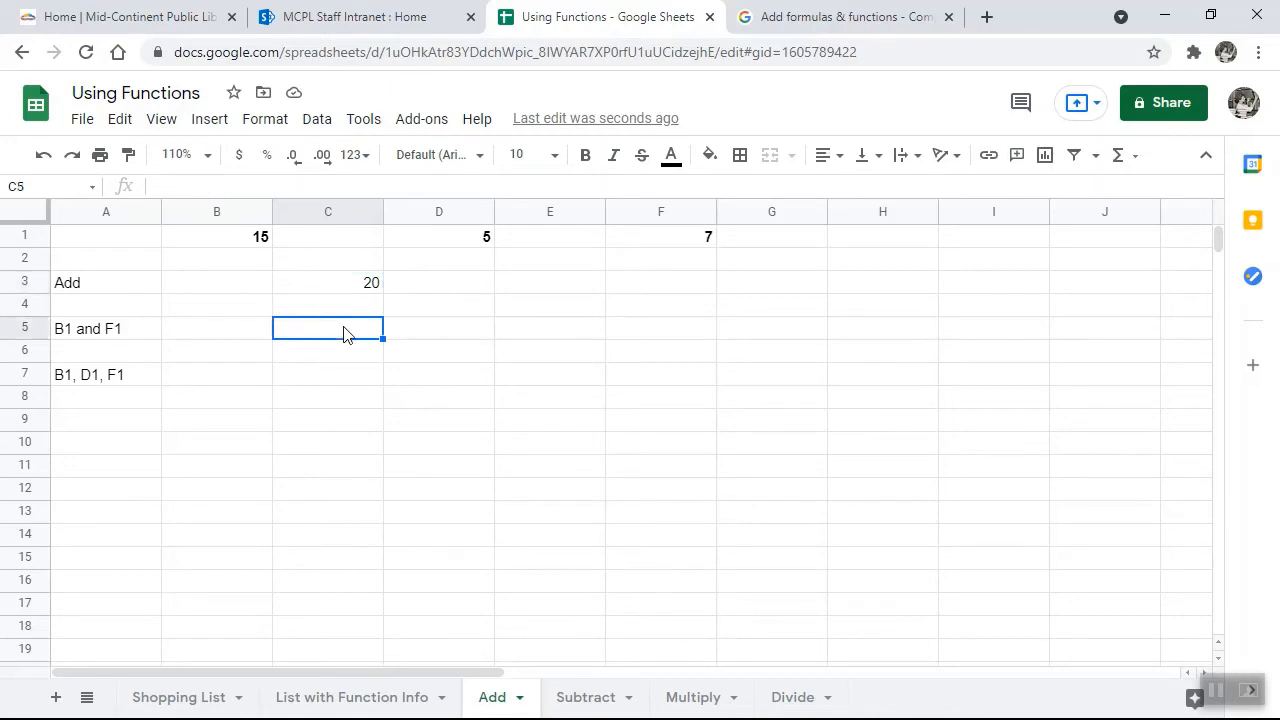
pyautogui.write('=sum')
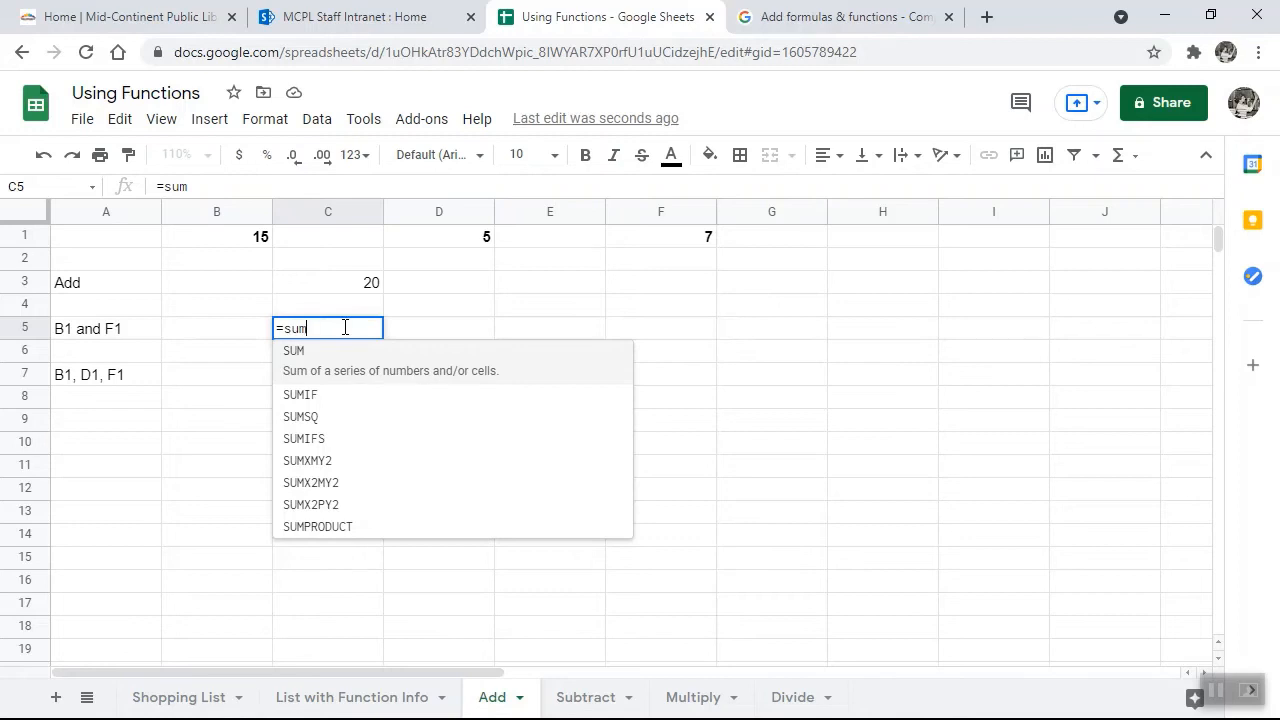
pyautogui.write('(')
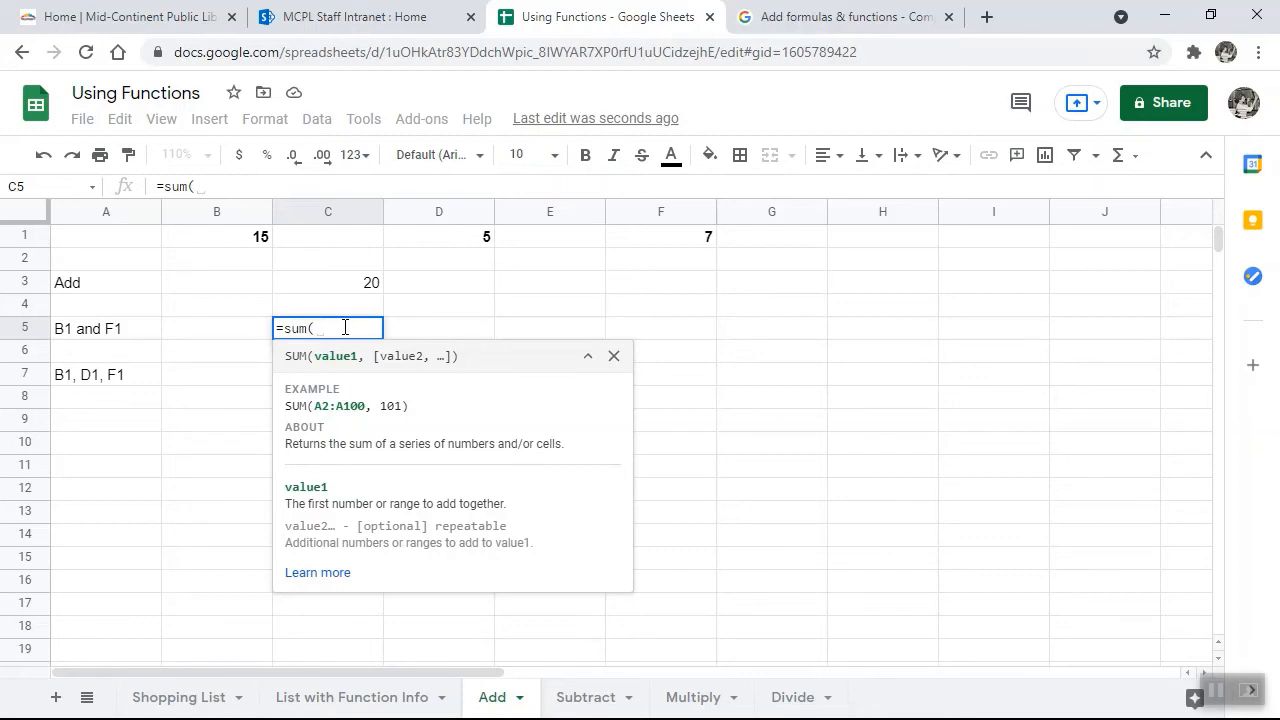
pyautogui.click(256, 238)
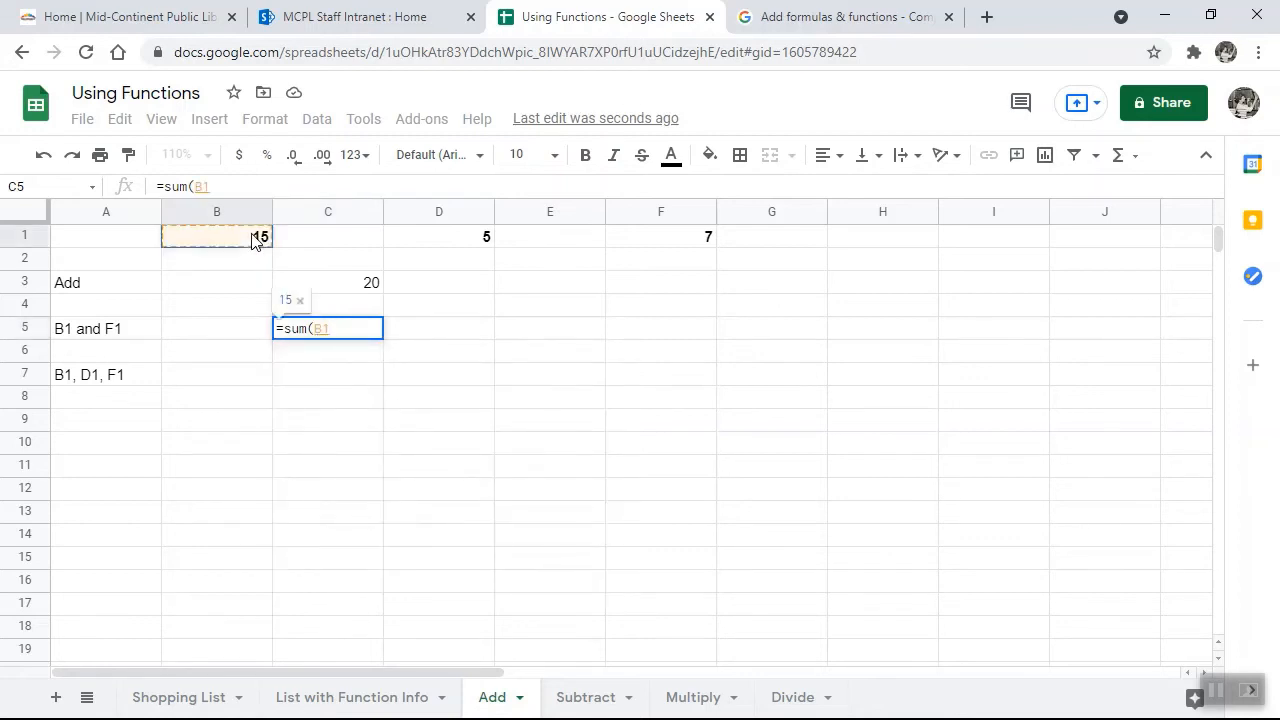
pyautogui.write(',')
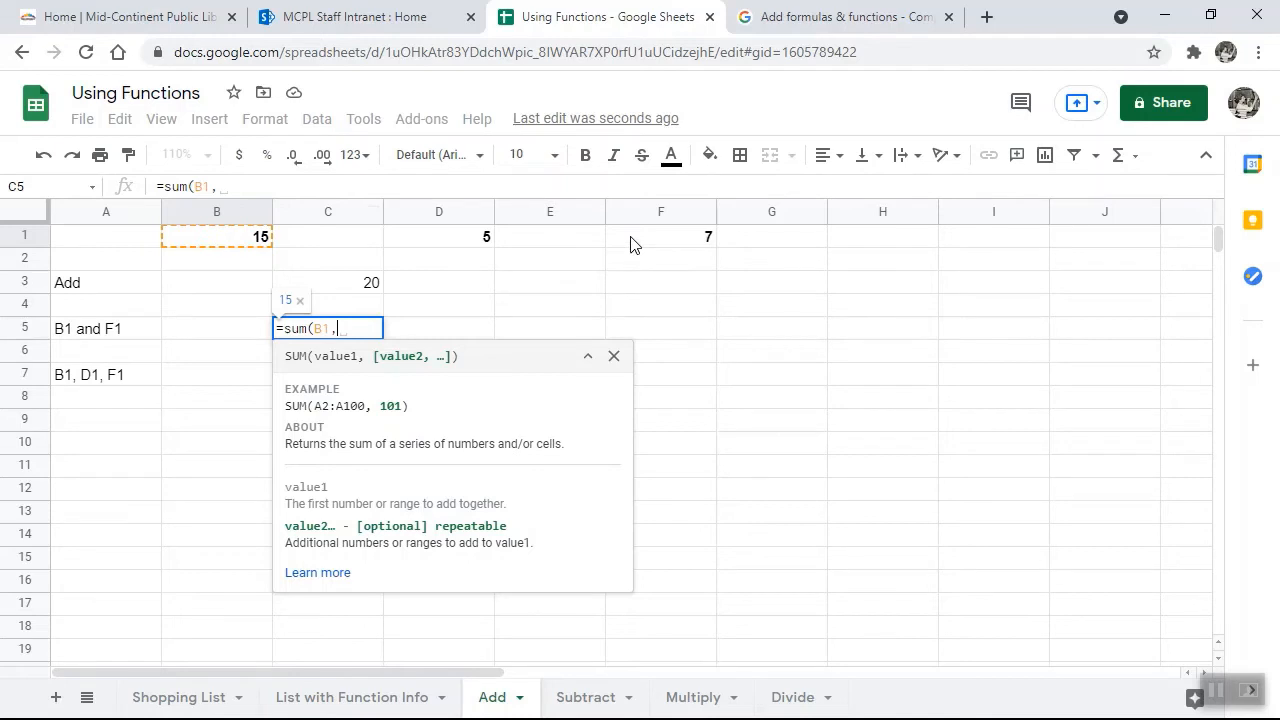
pyautogui.click(631, 243)
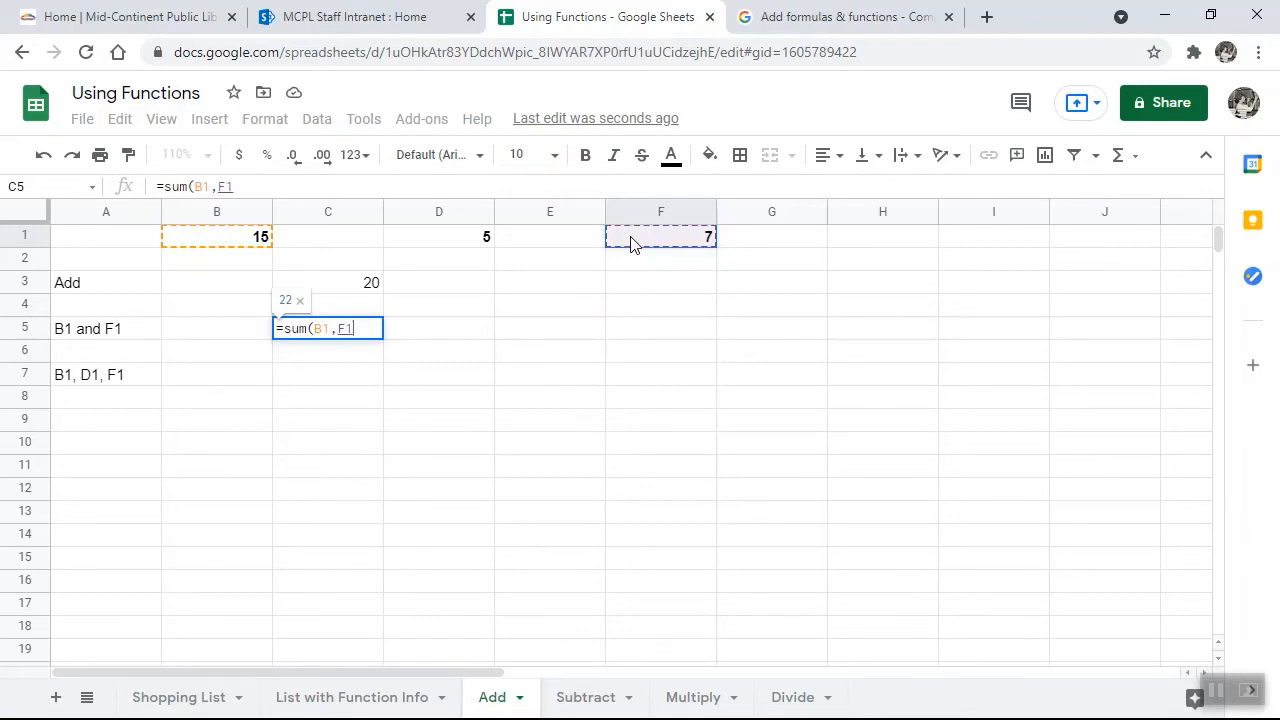
pyautogui.write(')')
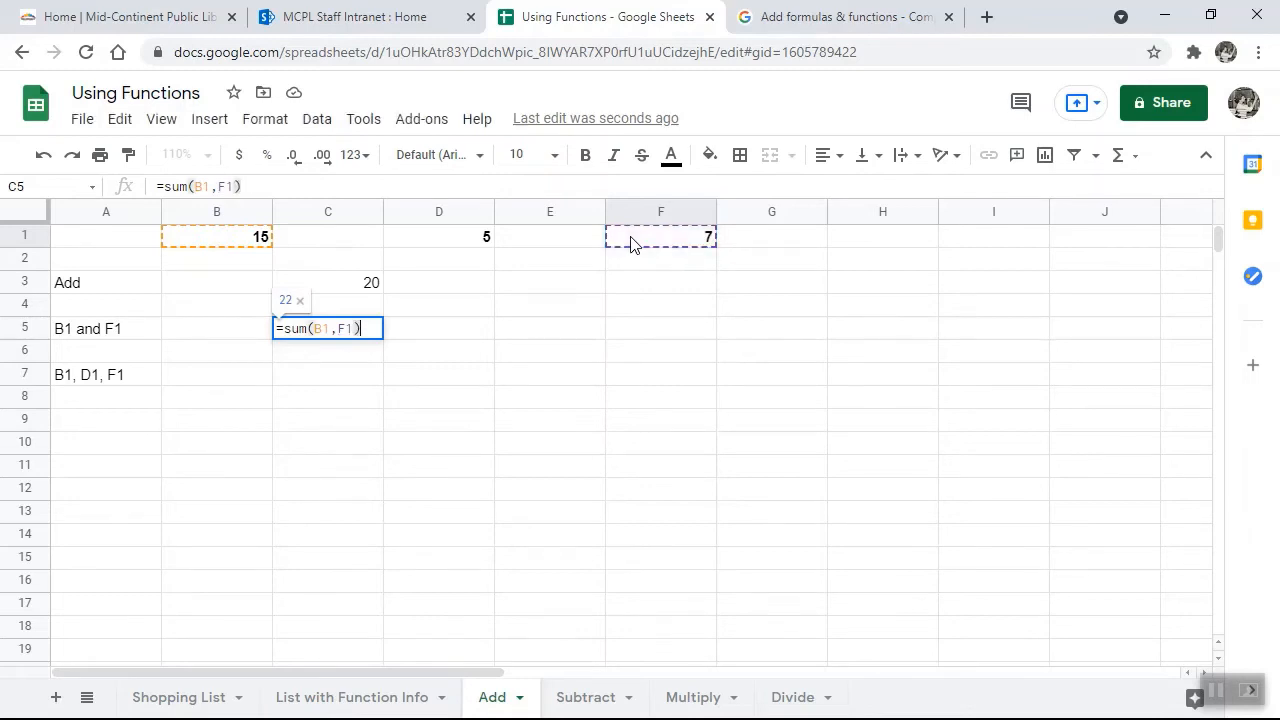
pyautogui.press('Return')
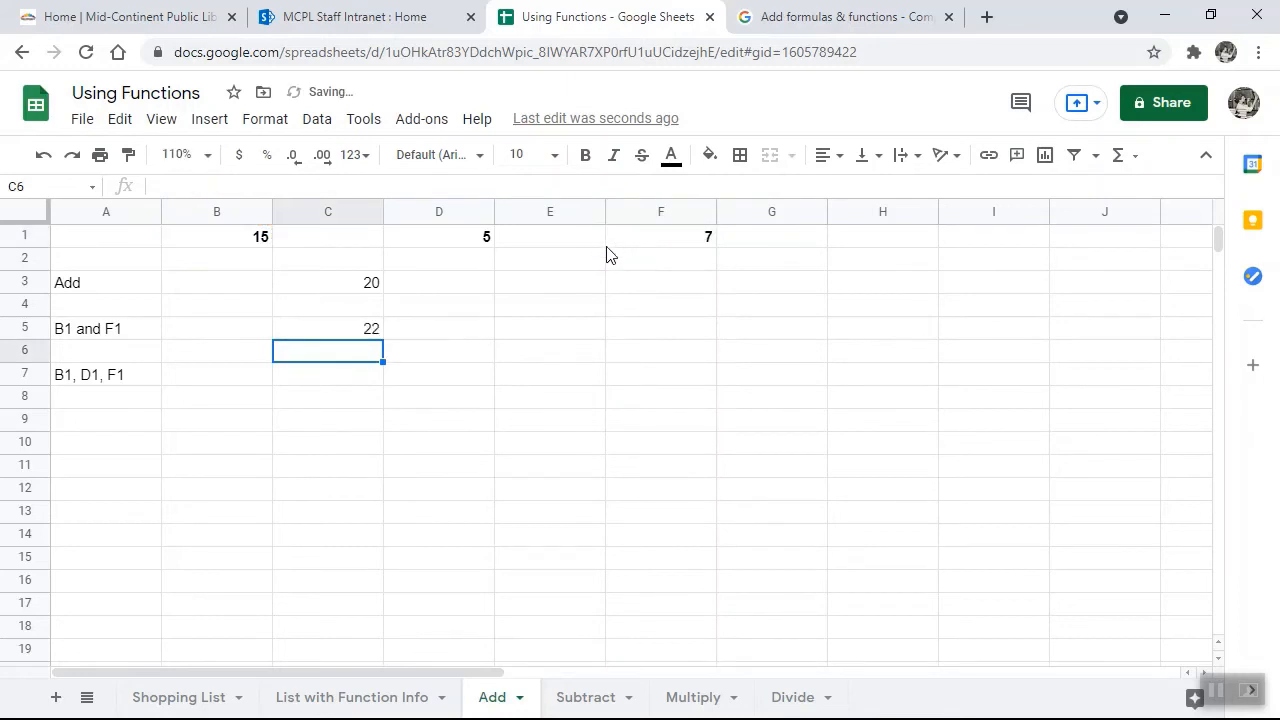
# - Total the range B1:F1 with the SUM function in cell C7
pyautogui.click(327, 378)
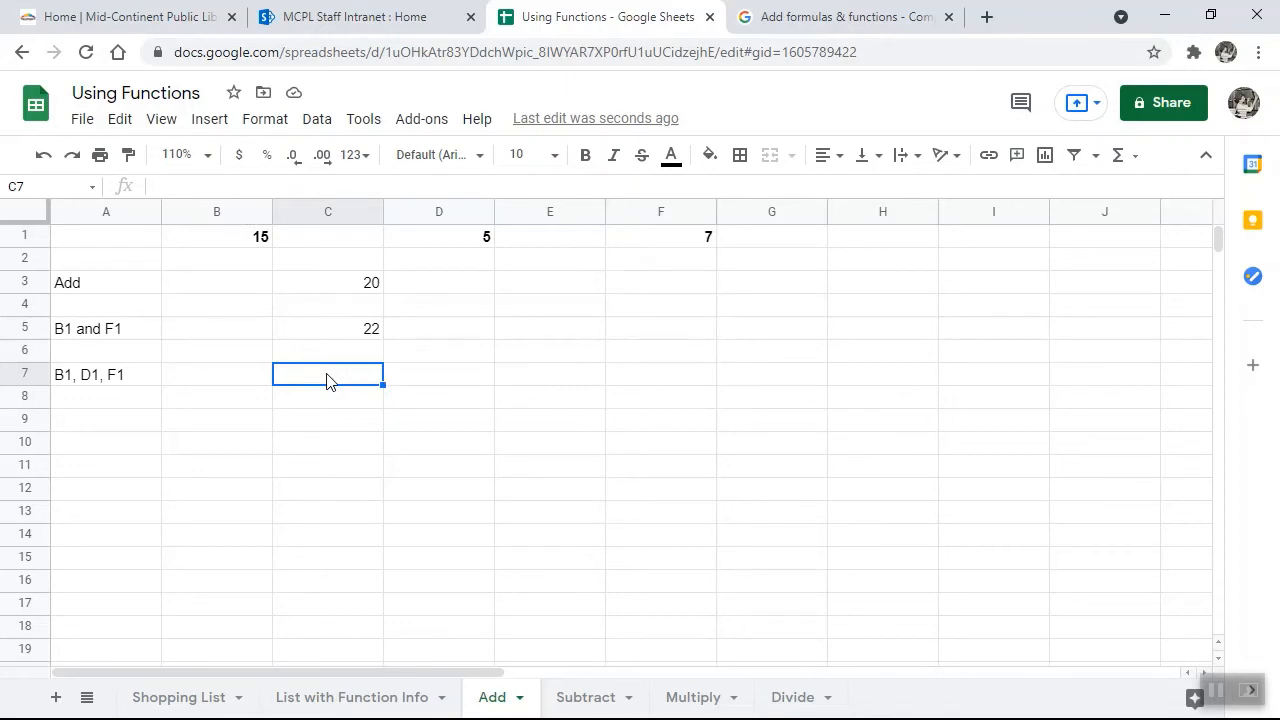
pyautogui.write('=')
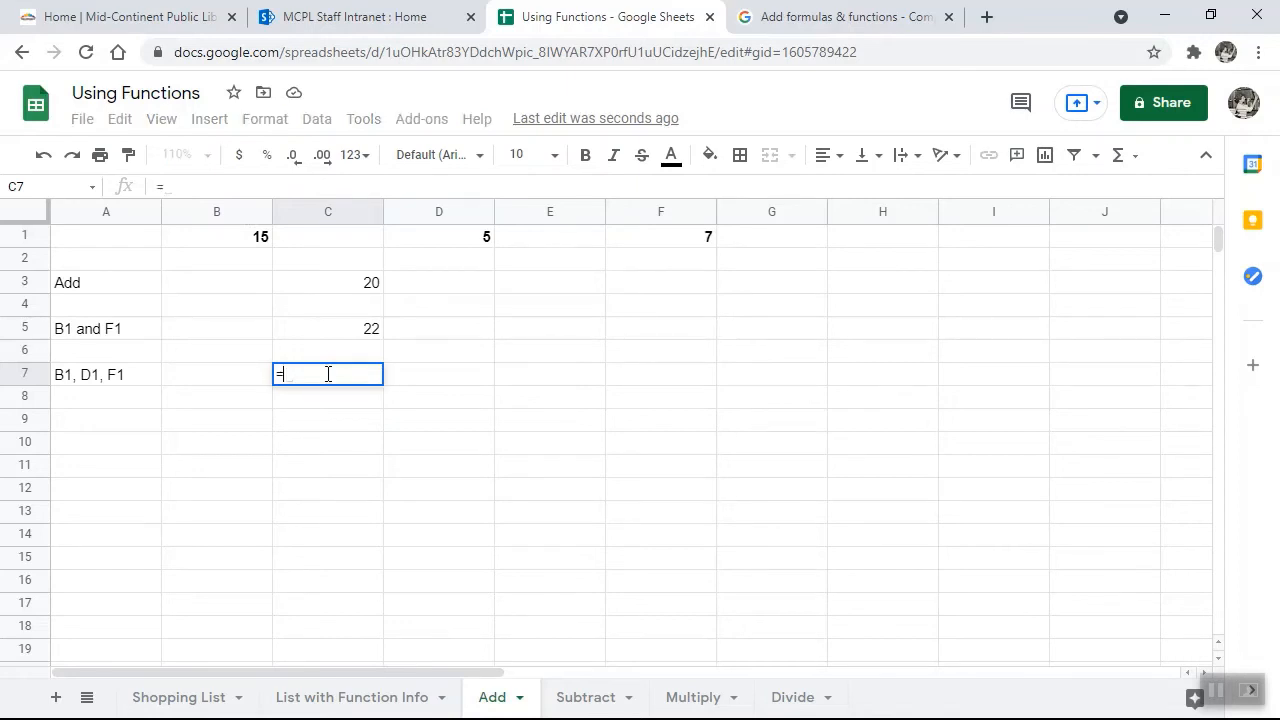
pyautogui.write('sum(')
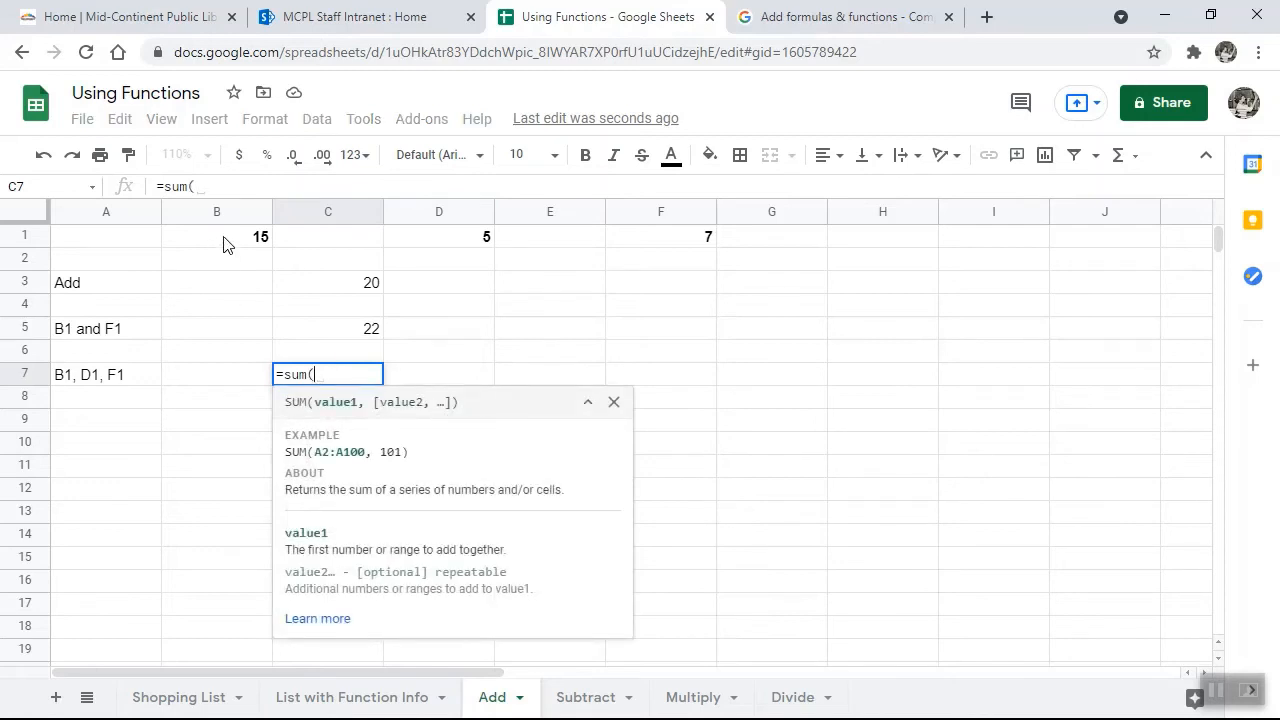
pyautogui.moveTo(224, 244); pyautogui.dragTo(671, 245)
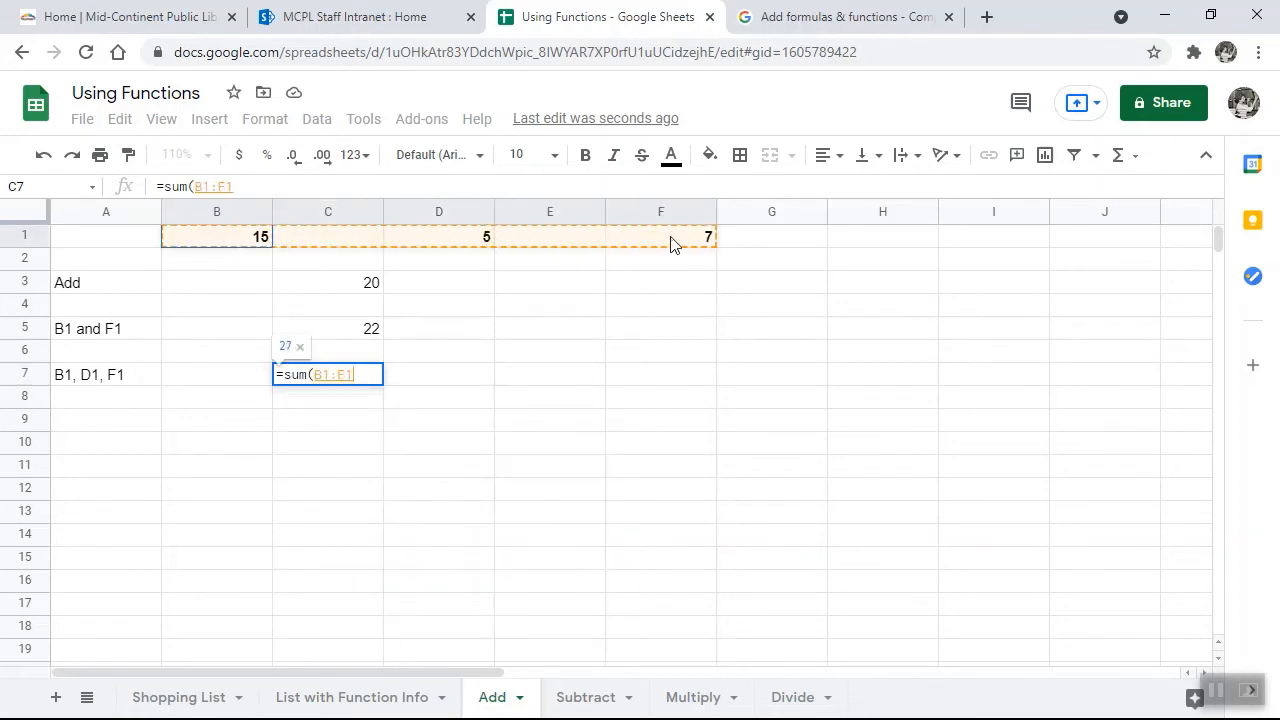
pyautogui.moveTo(671, 245); pyautogui.dragTo(671, 245)
pyautogui.press('Return')
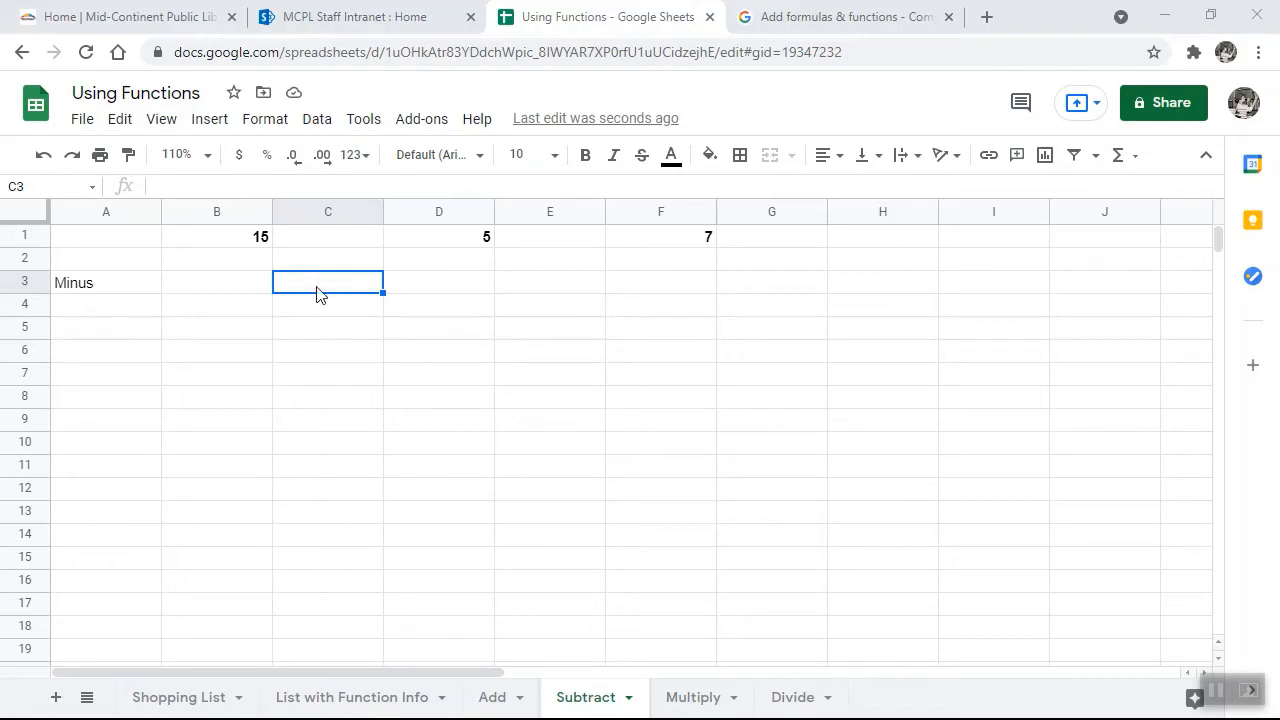
# - Subtract D1 from B1 with the MINUS function in cell C3 of the Subtract sheet
pyautogui.write('-')
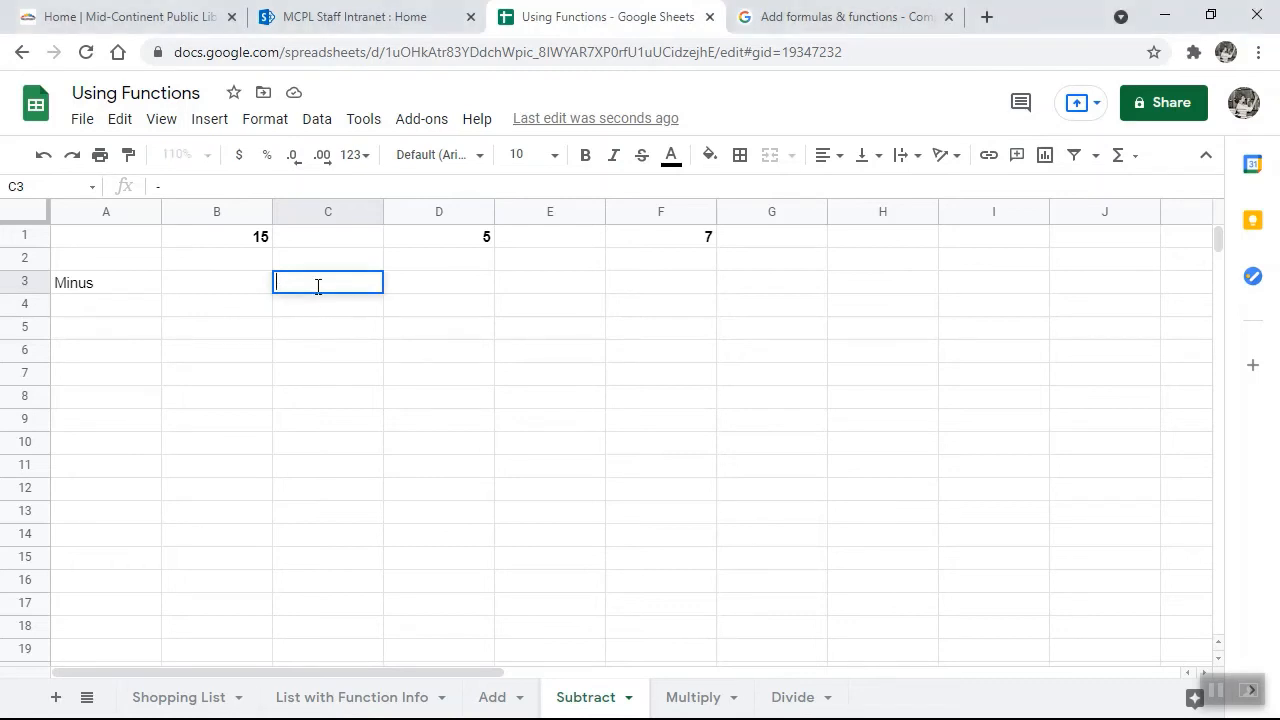
pyautogui.write('=min')
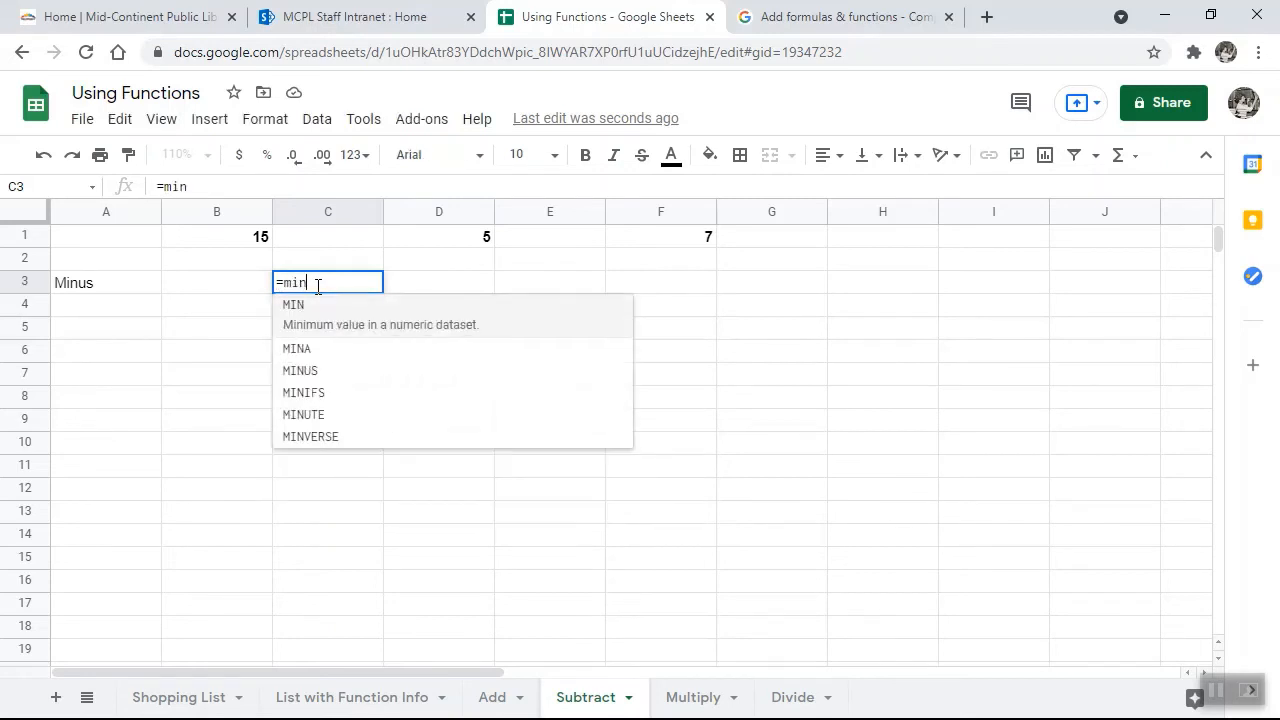
pyautogui.write('us')
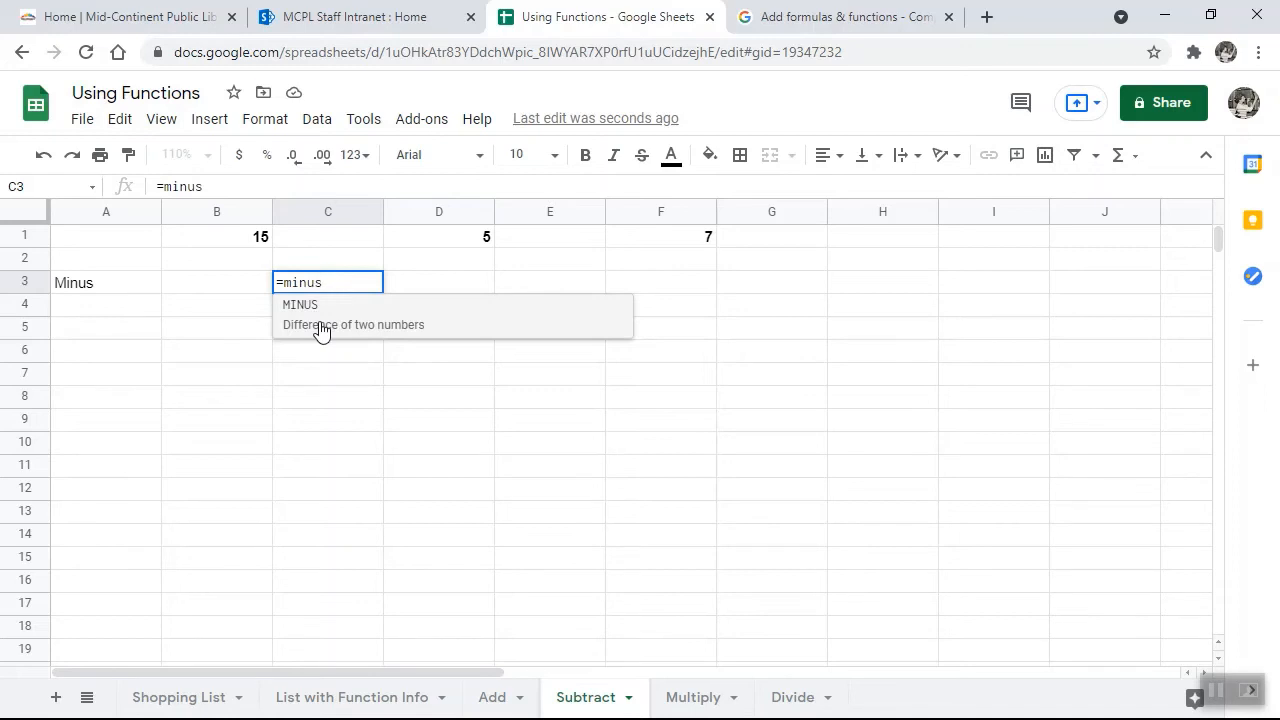
pyautogui.write('(')
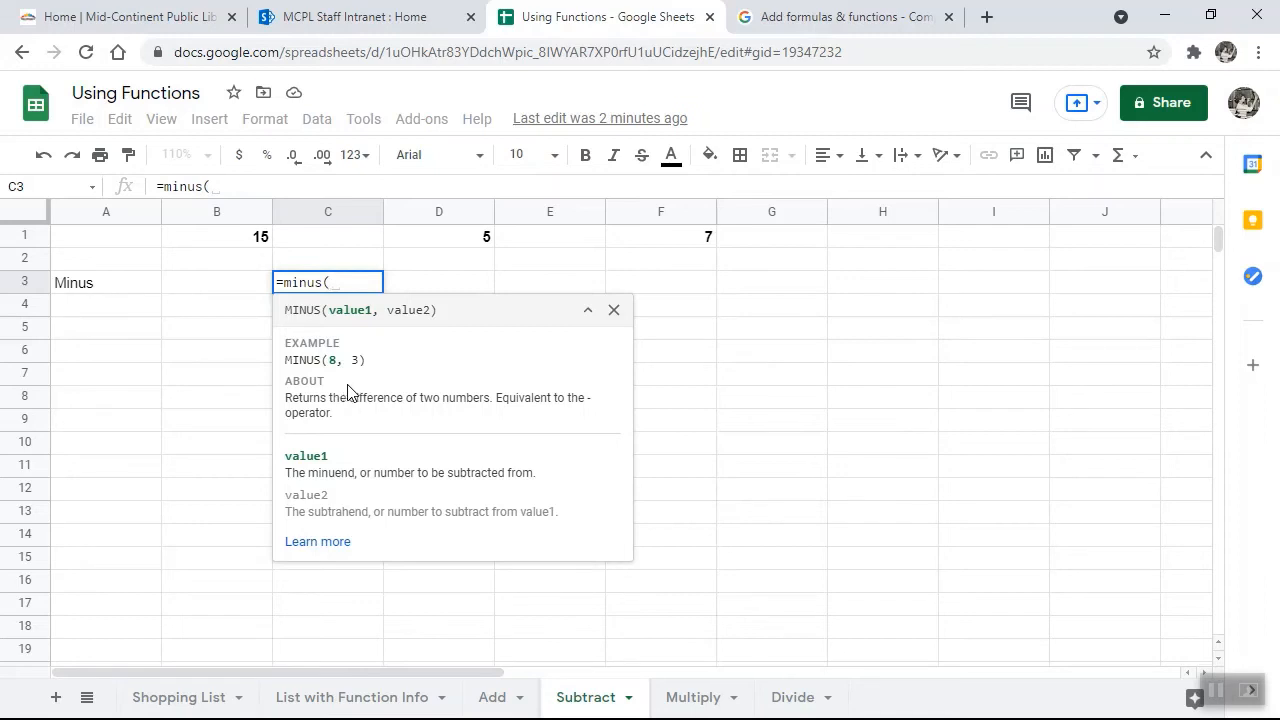
pyautogui.click(246, 240)
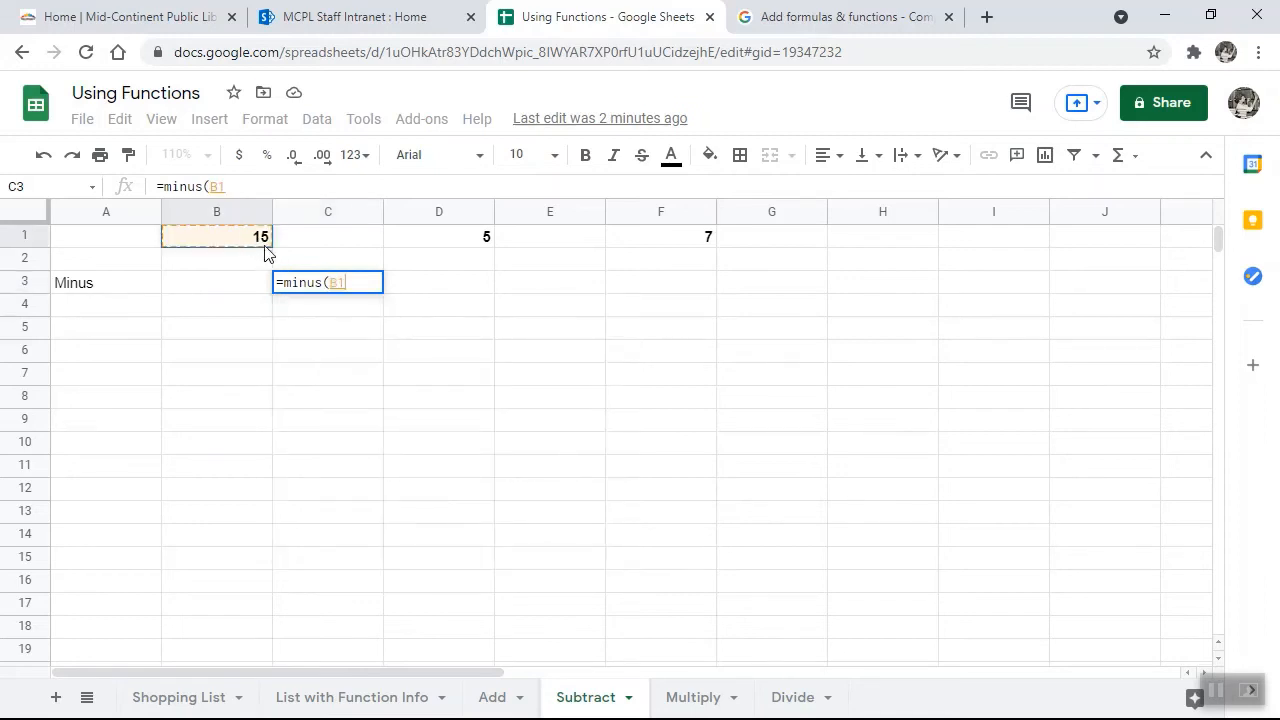
pyautogui.write(',')
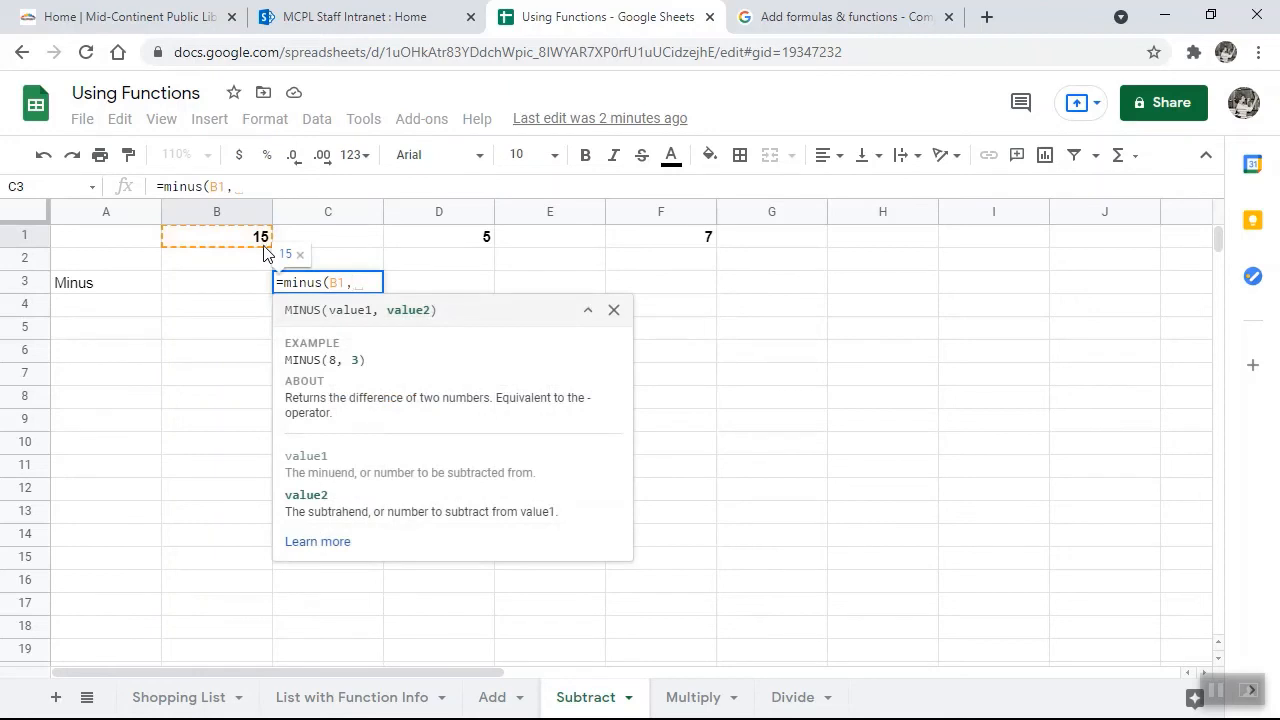
pyautogui.click(430, 248)
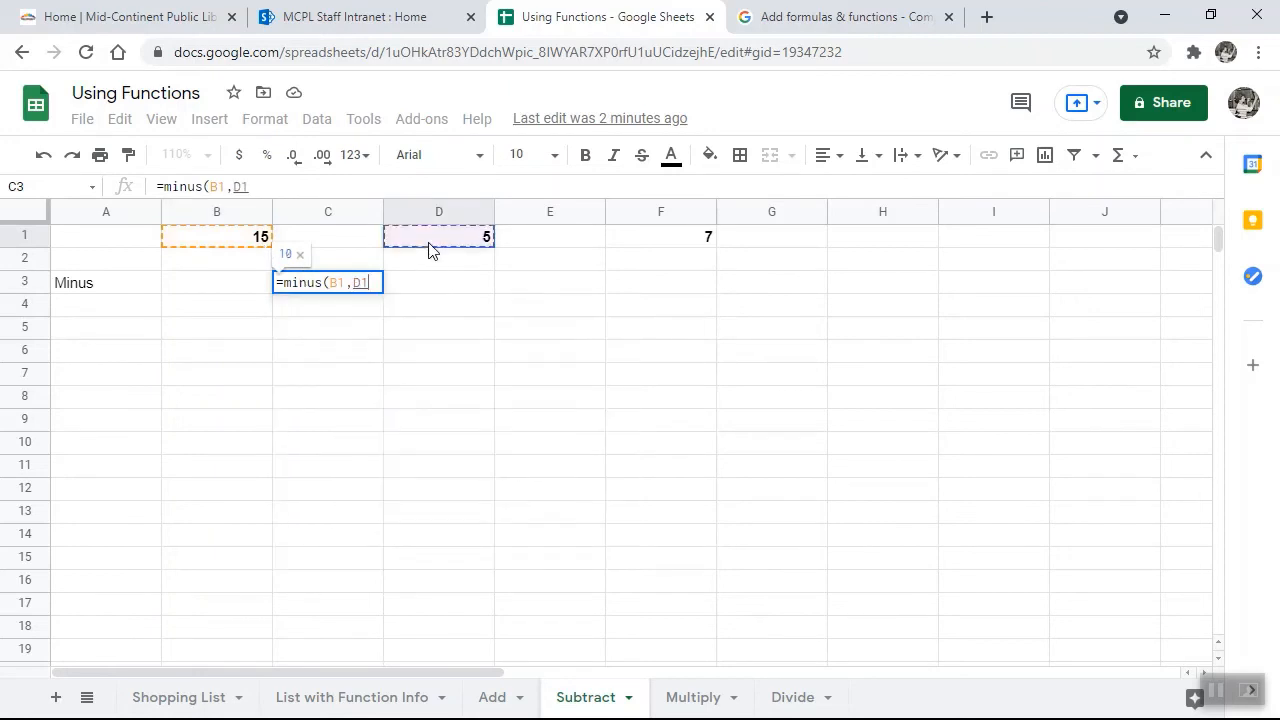
pyautogui.write(')')
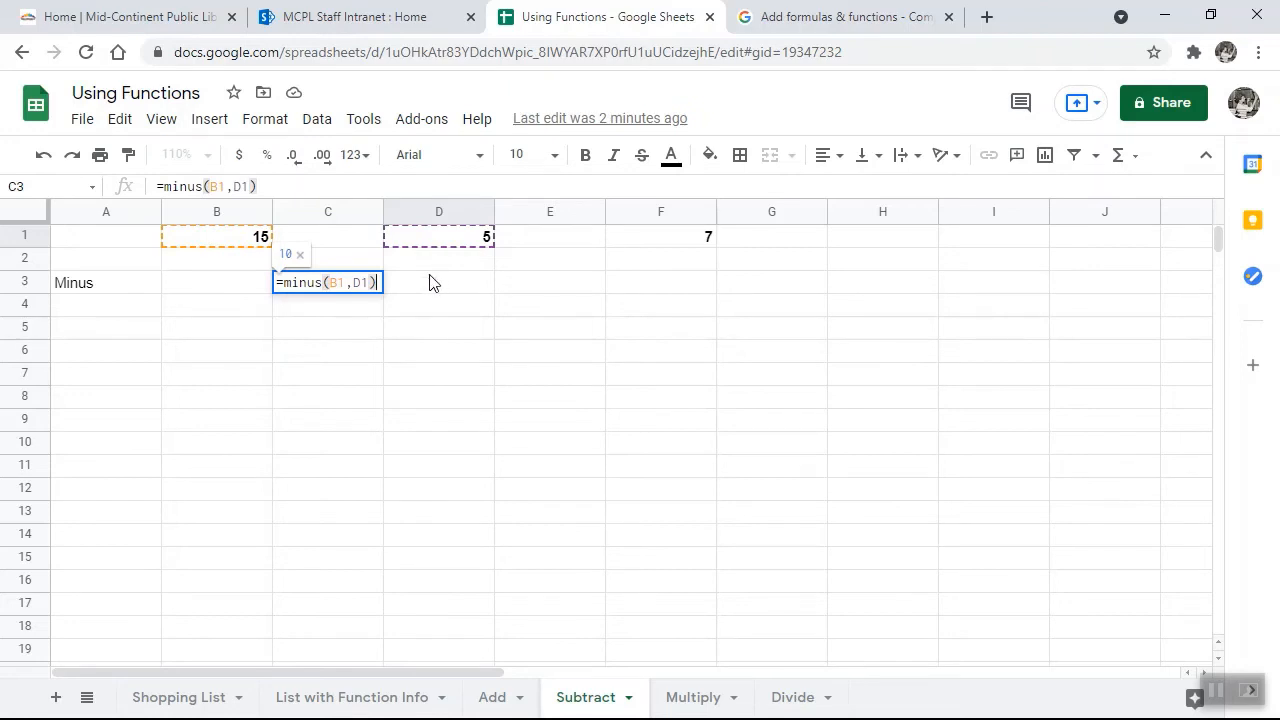
pyautogui.press('Return')
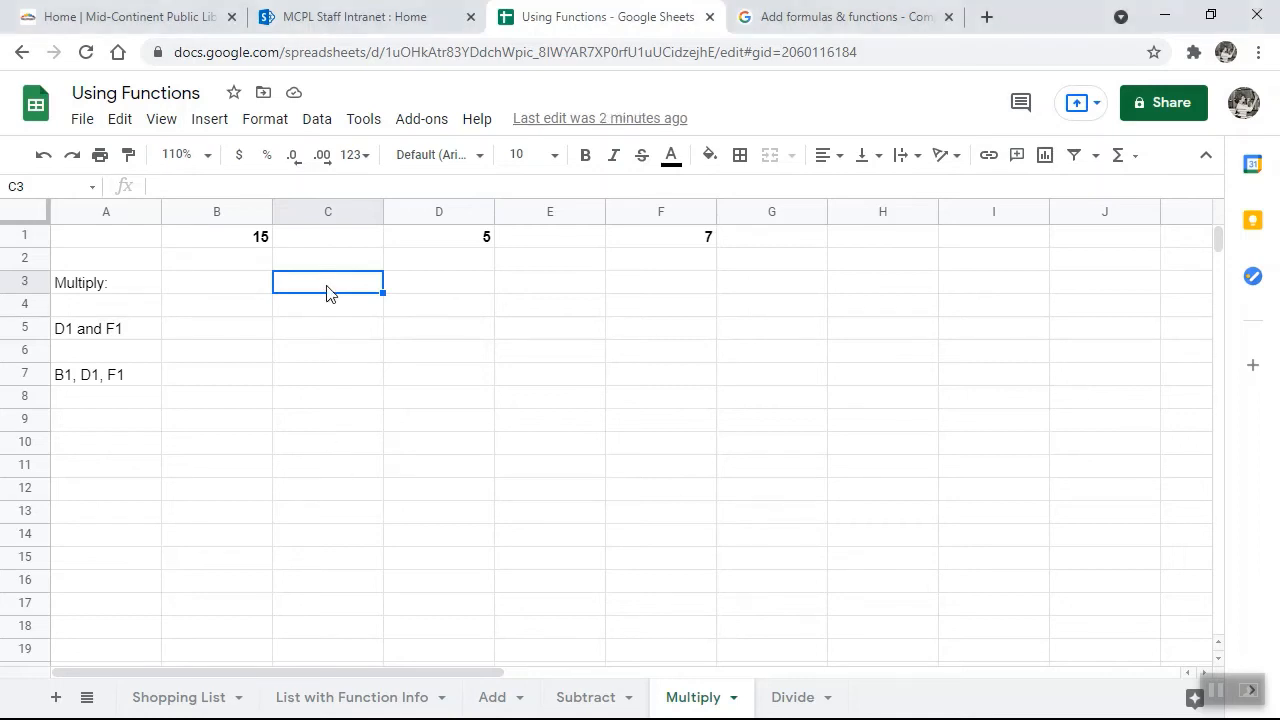
# - Start a MULTIPLY formula in cell C3 of the Multiply sheet and review the function's help article
pyautogui.write('=')
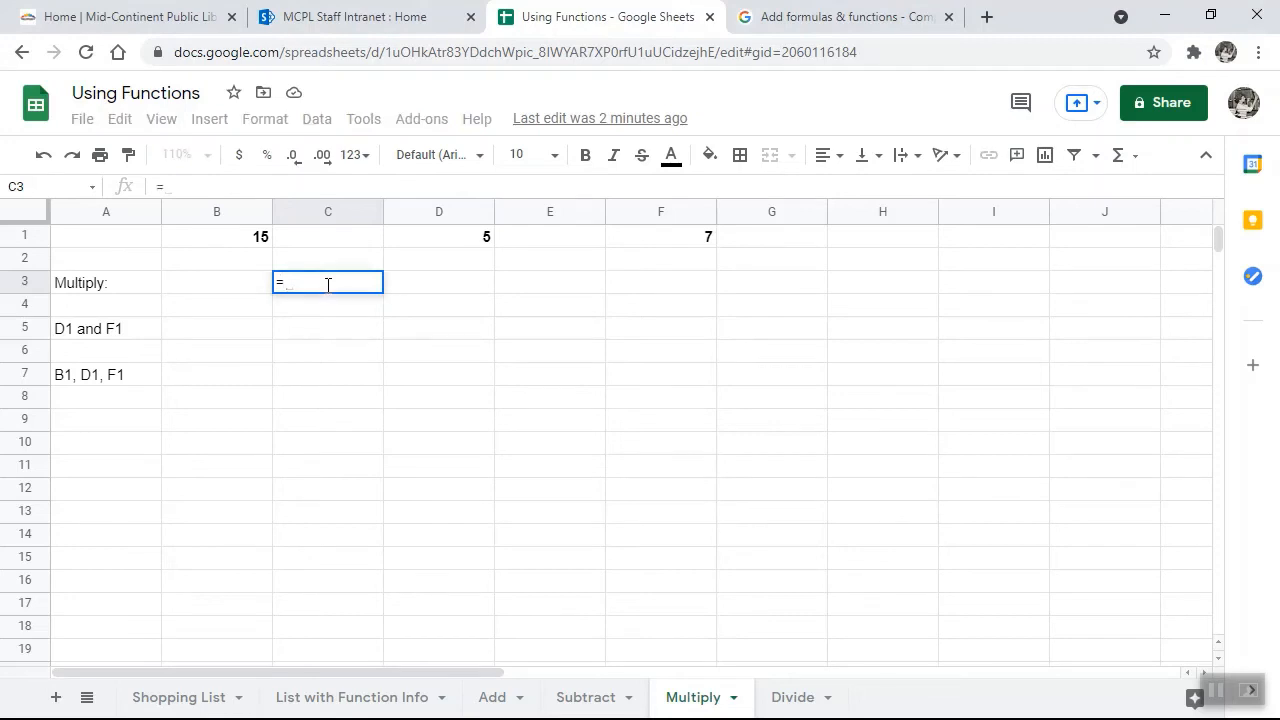
pyautogui.write('mult')
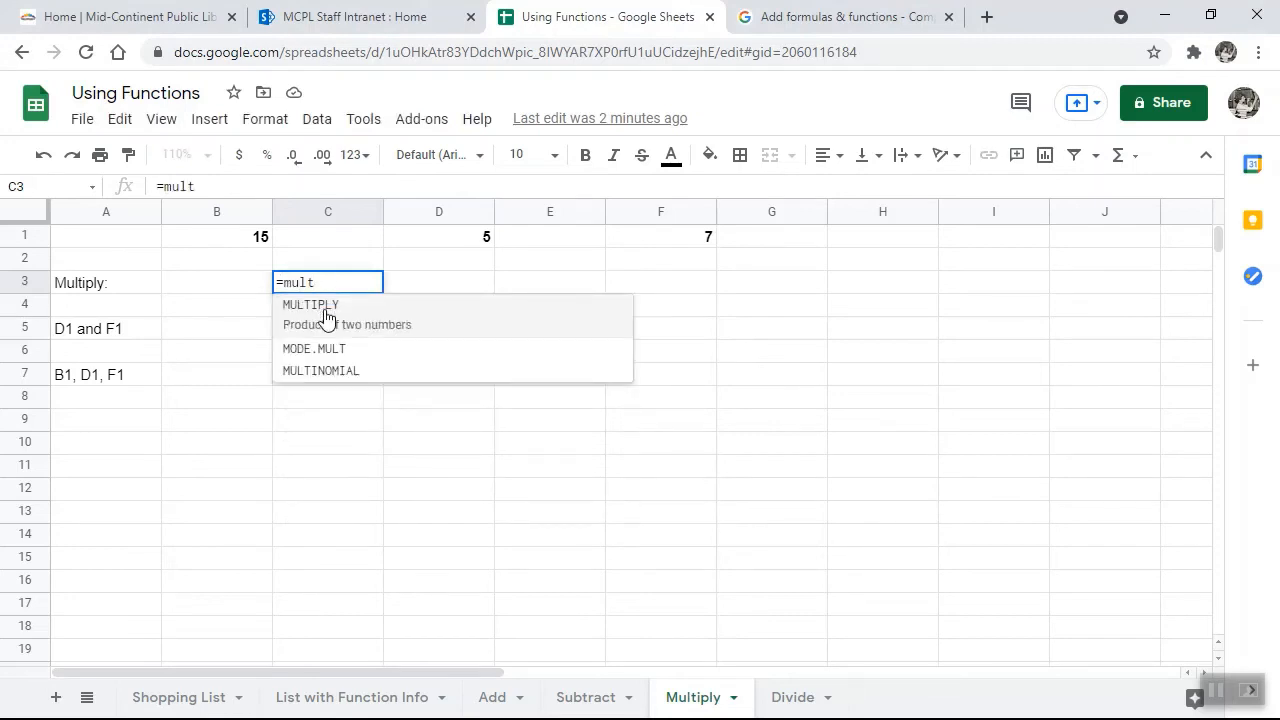
pyautogui.click(326, 316)
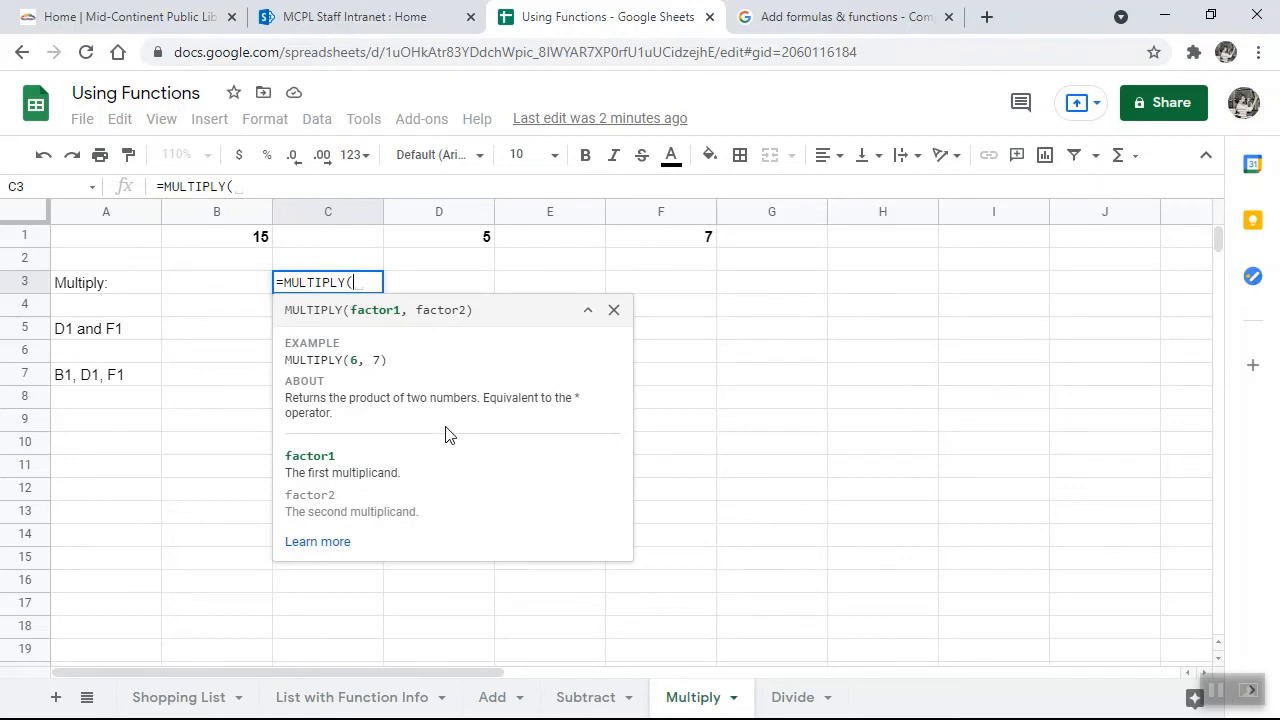
pyautogui.click(340, 553)
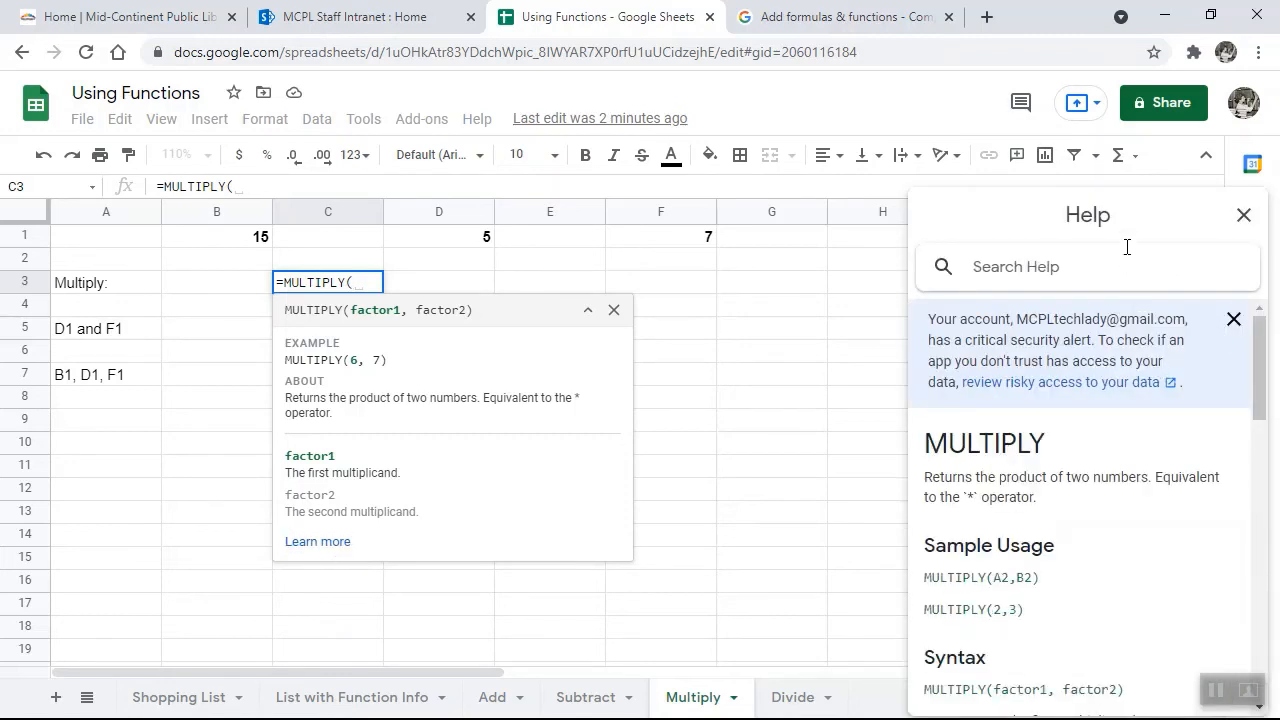
pyautogui.moveTo(1260, 357); pyautogui.dragTo(1266, 266)
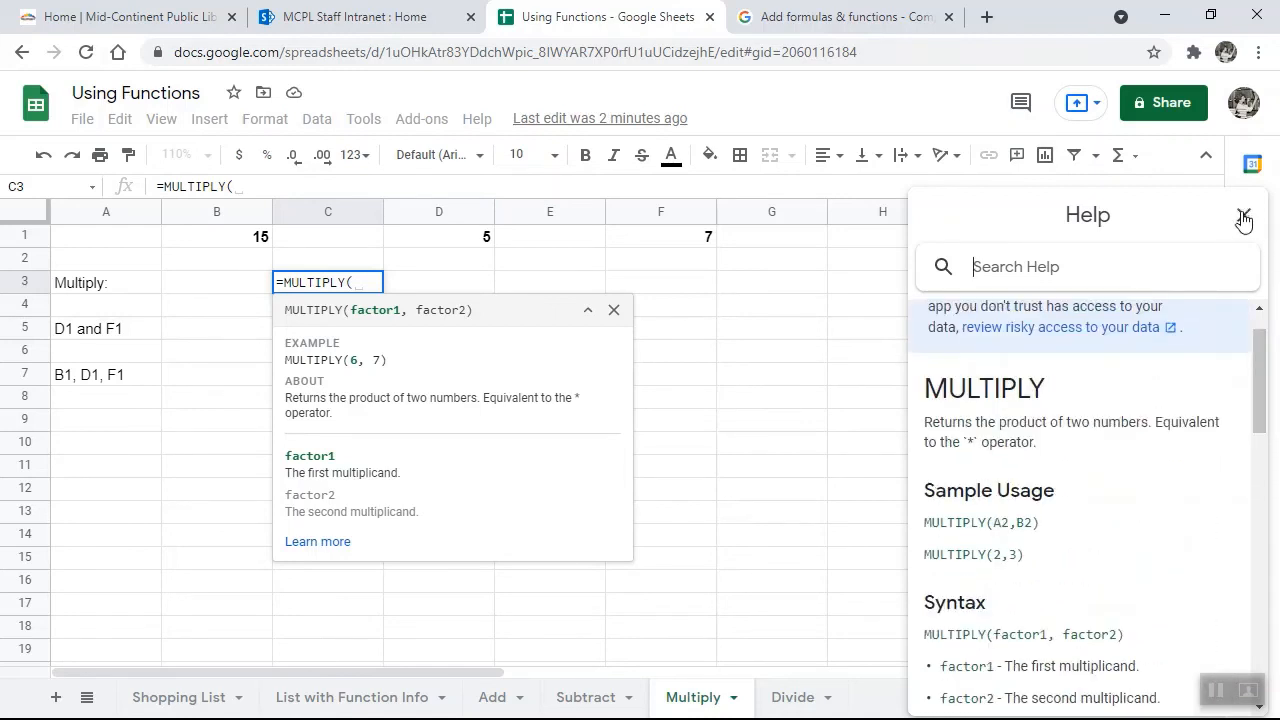
pyautogui.click(1243, 217)
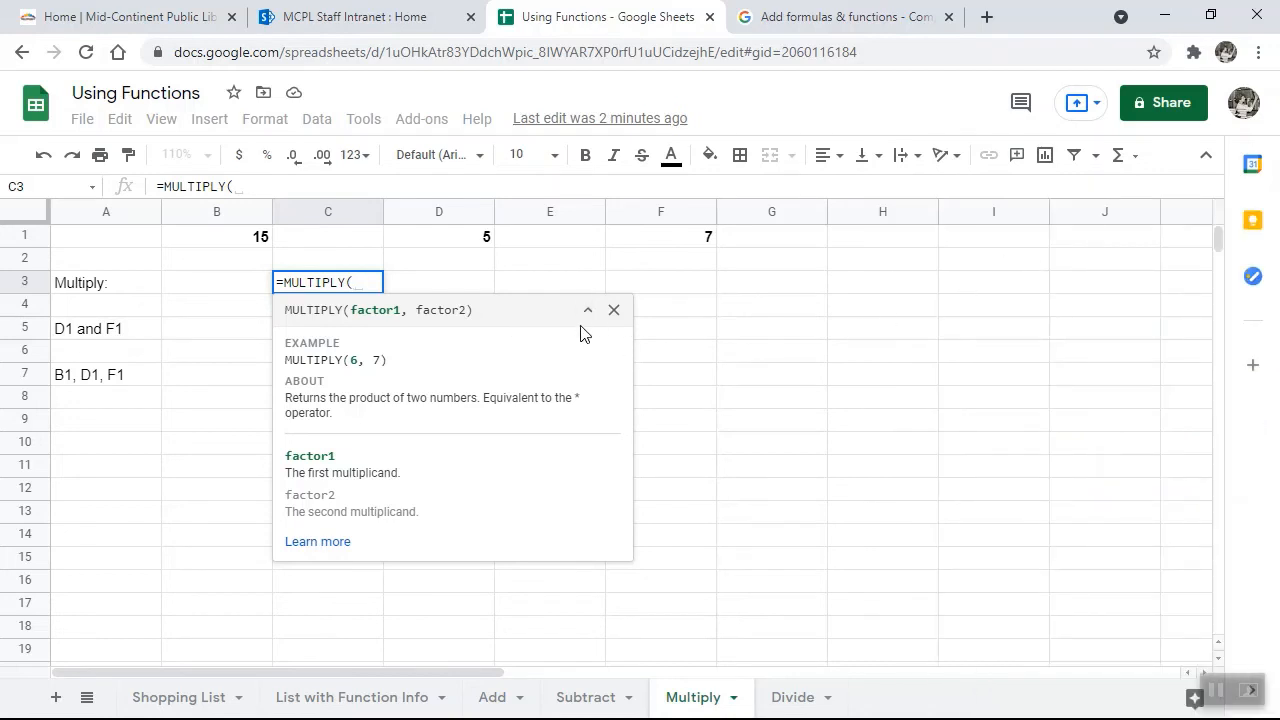
# - Complete the MULTIPLY formula in C3 with D1 and F1 as its two factors
pyautogui.click(446, 242)
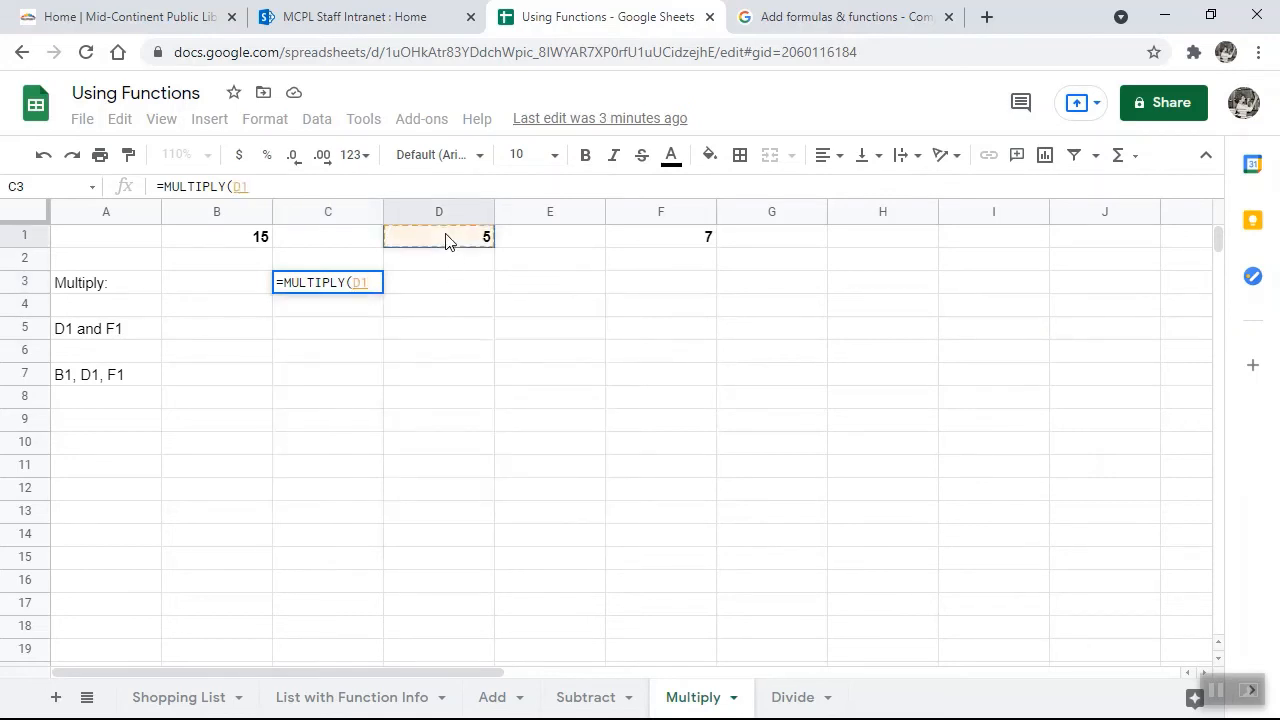
pyautogui.write(',')
pyautogui.click(628, 241)
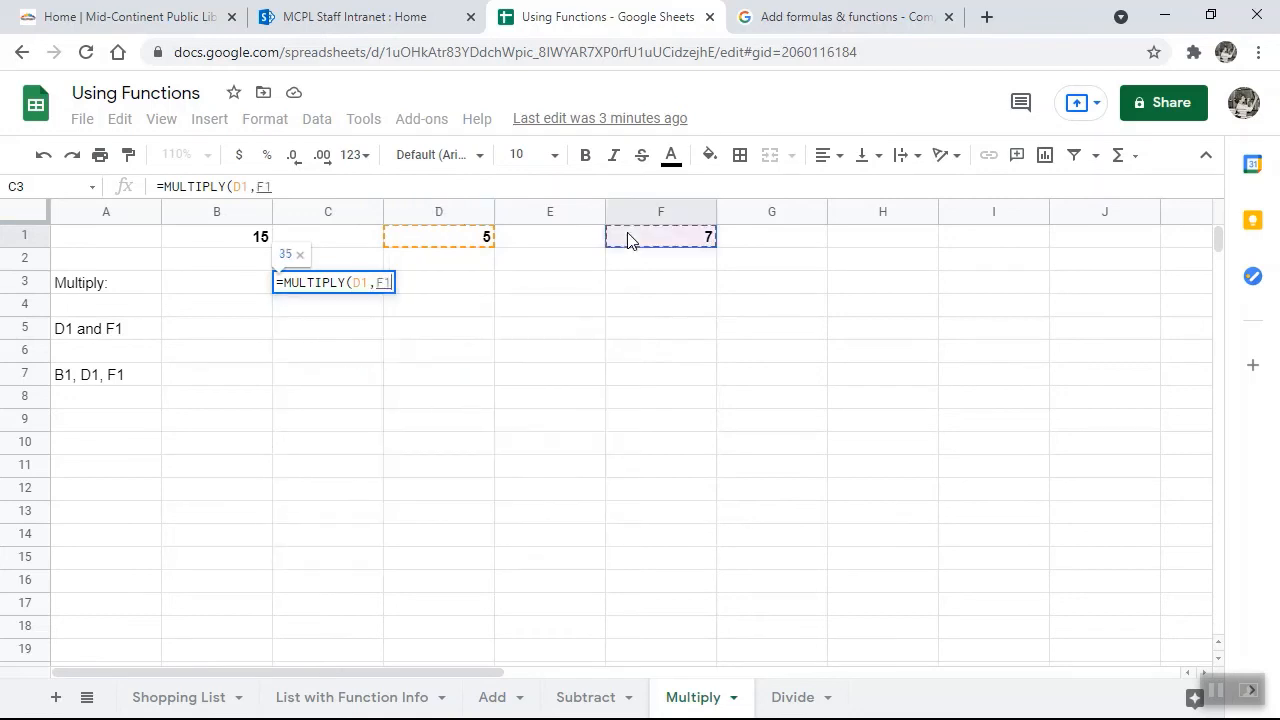
pyautogui.write(')')
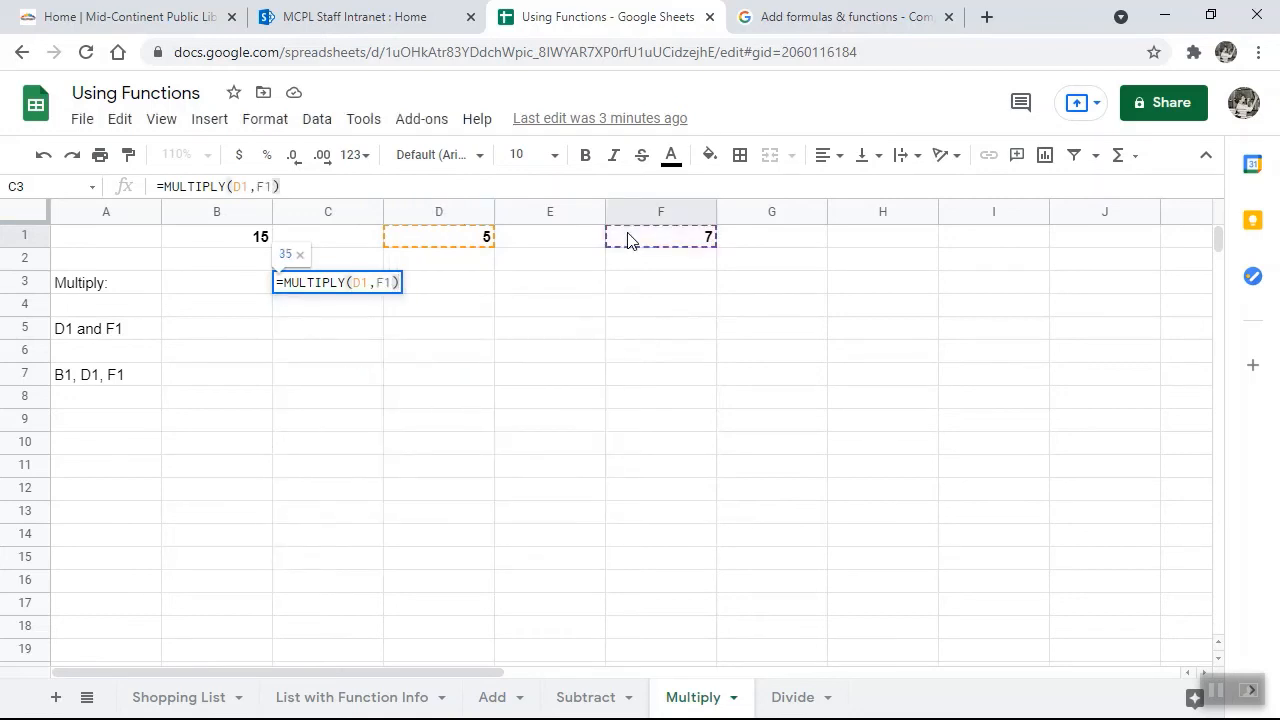
pyautogui.press('Return')
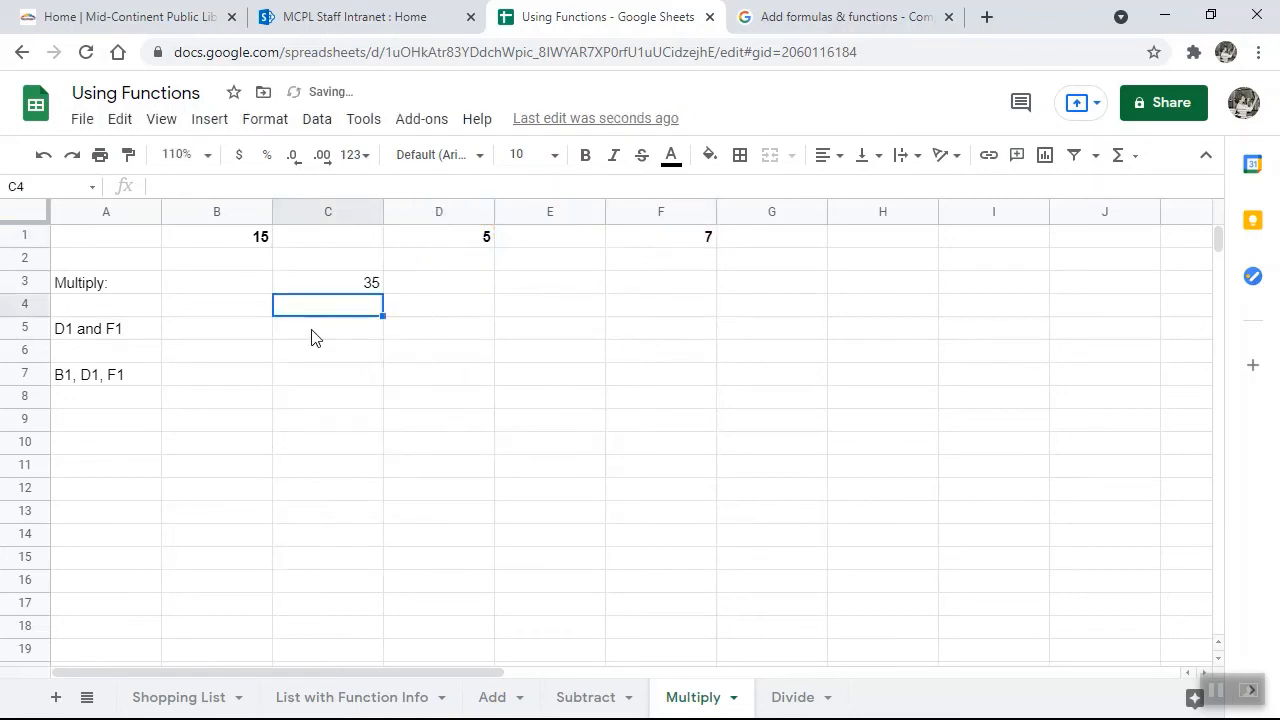
# - Multiply D1 and F1 with the PRODUCT function in cell C5
pyautogui.click(305, 336)
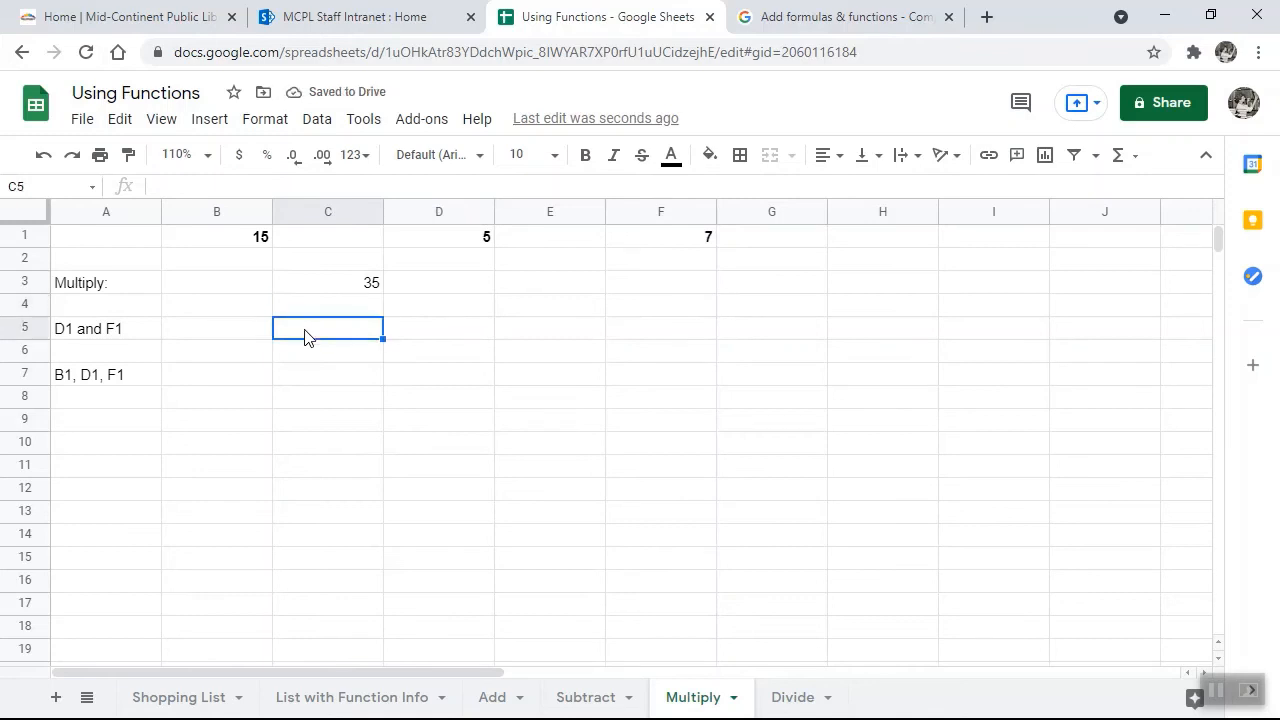
pyautogui.write('=p')
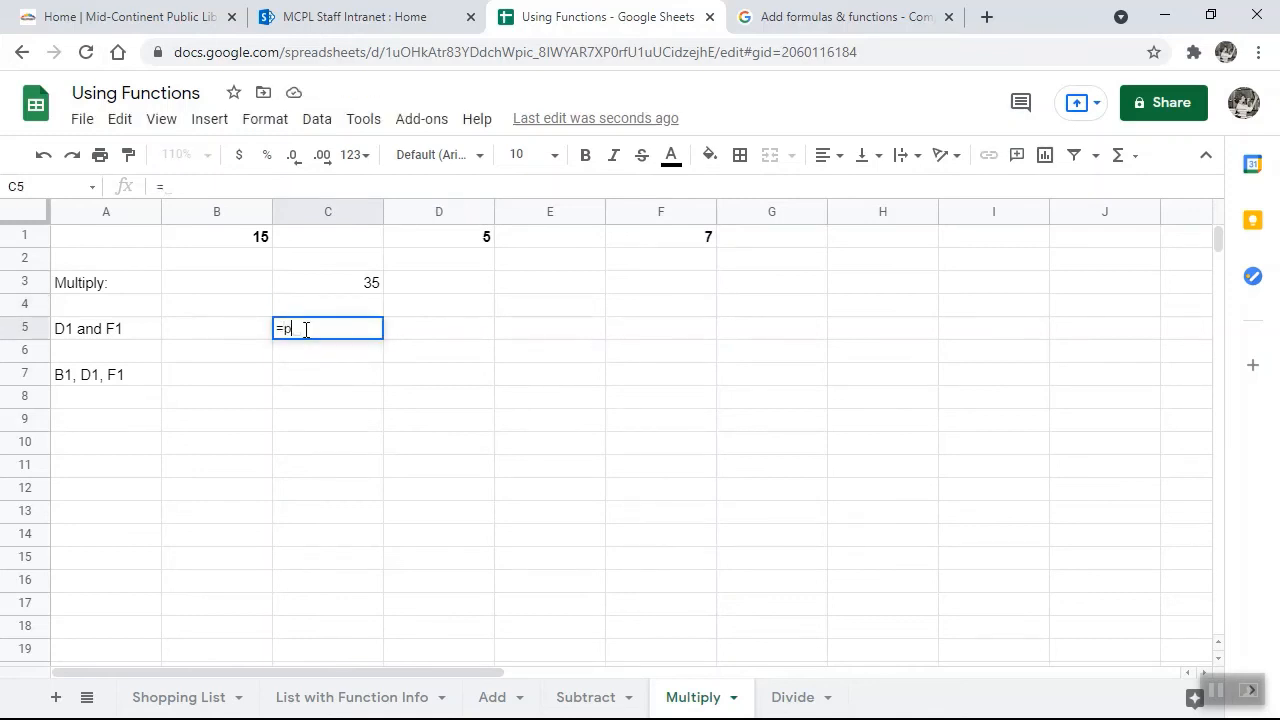
pyautogui.write('roducts')
pyautogui.press('BackSpace')
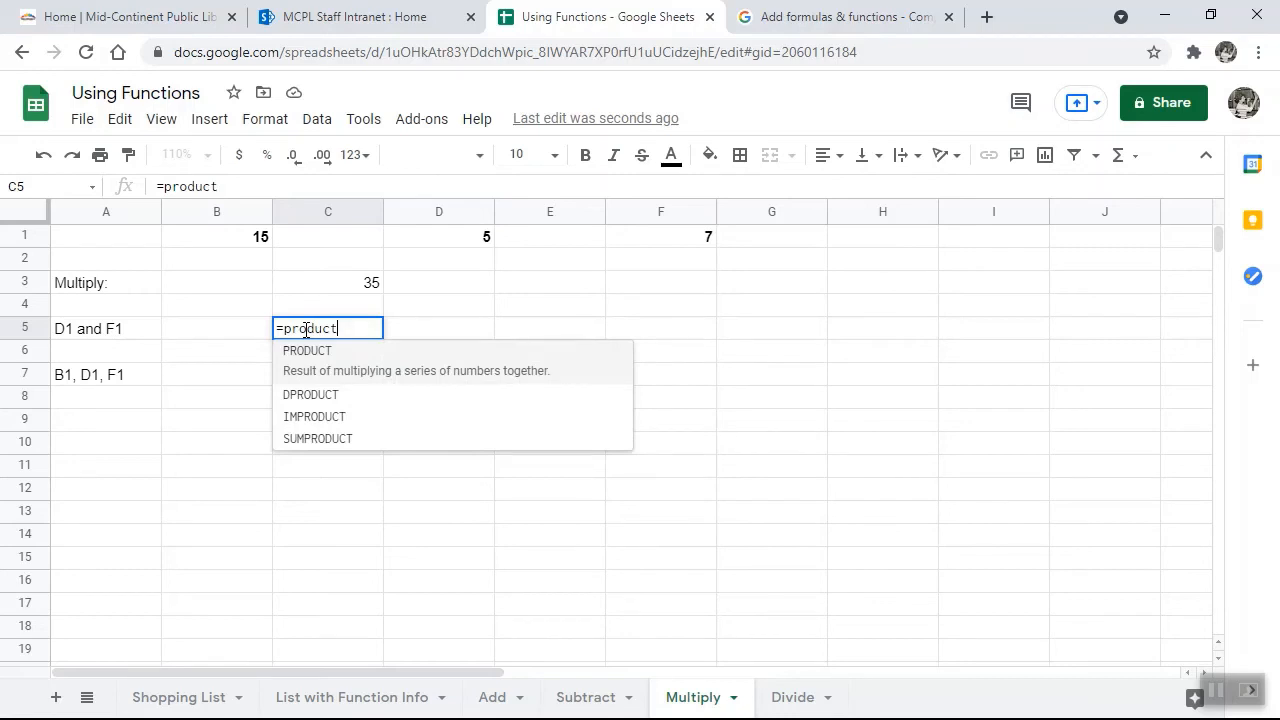
pyautogui.write('(')
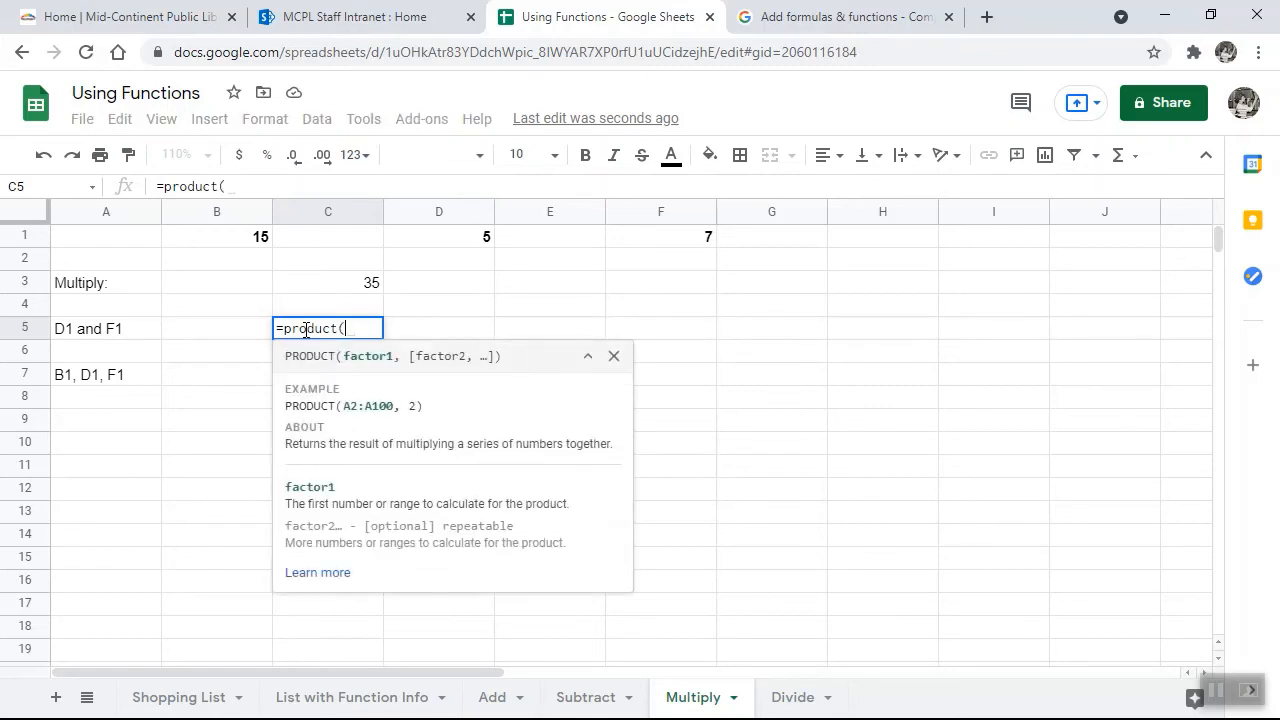
pyautogui.click(474, 243)
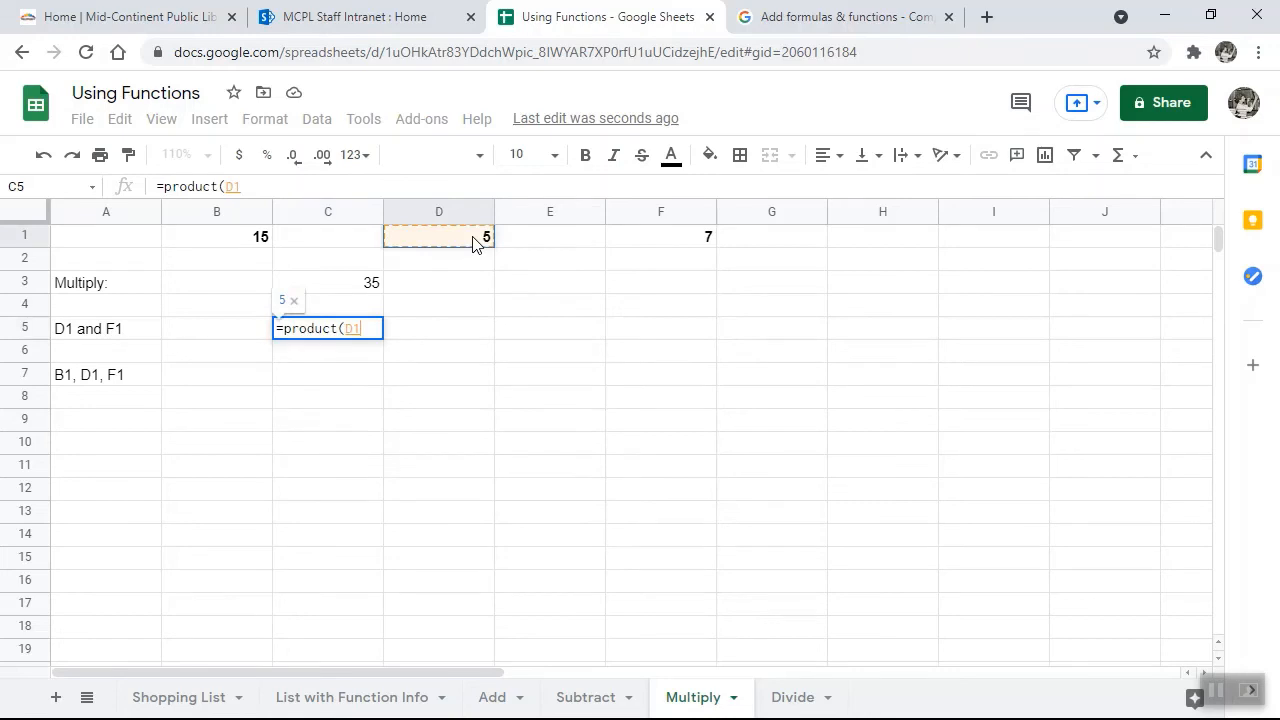
pyautogui.write(',')
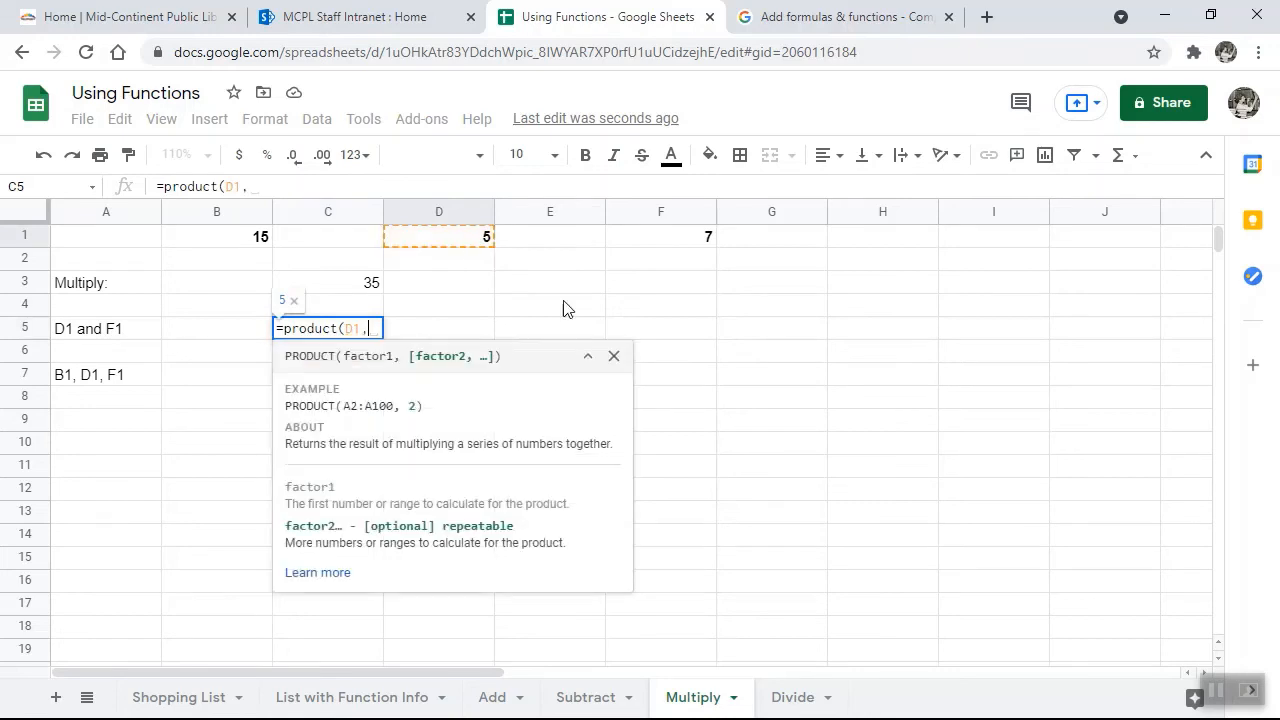
pyautogui.click(663, 251)
pyautogui.write(')')
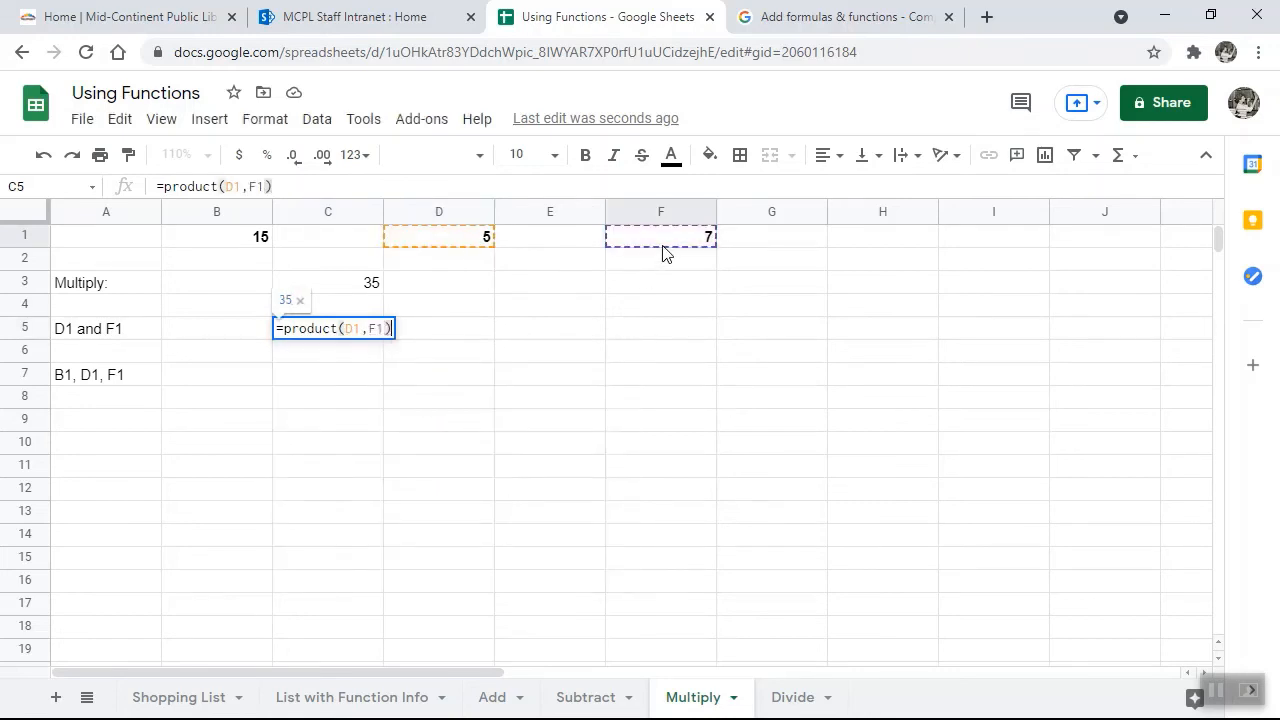
pyautogui.press('Return')
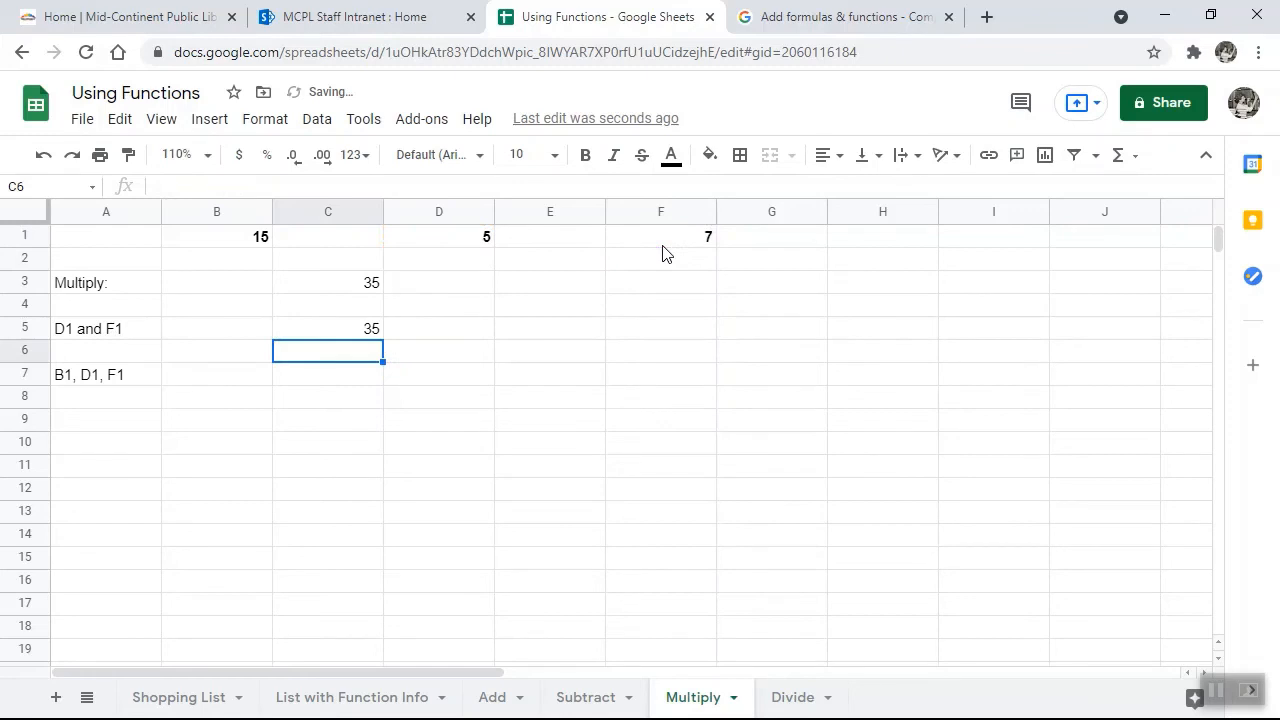
# - Multiply the range B1:F1 with the PRODUCT function in cell C7
pyautogui.click(334, 379)
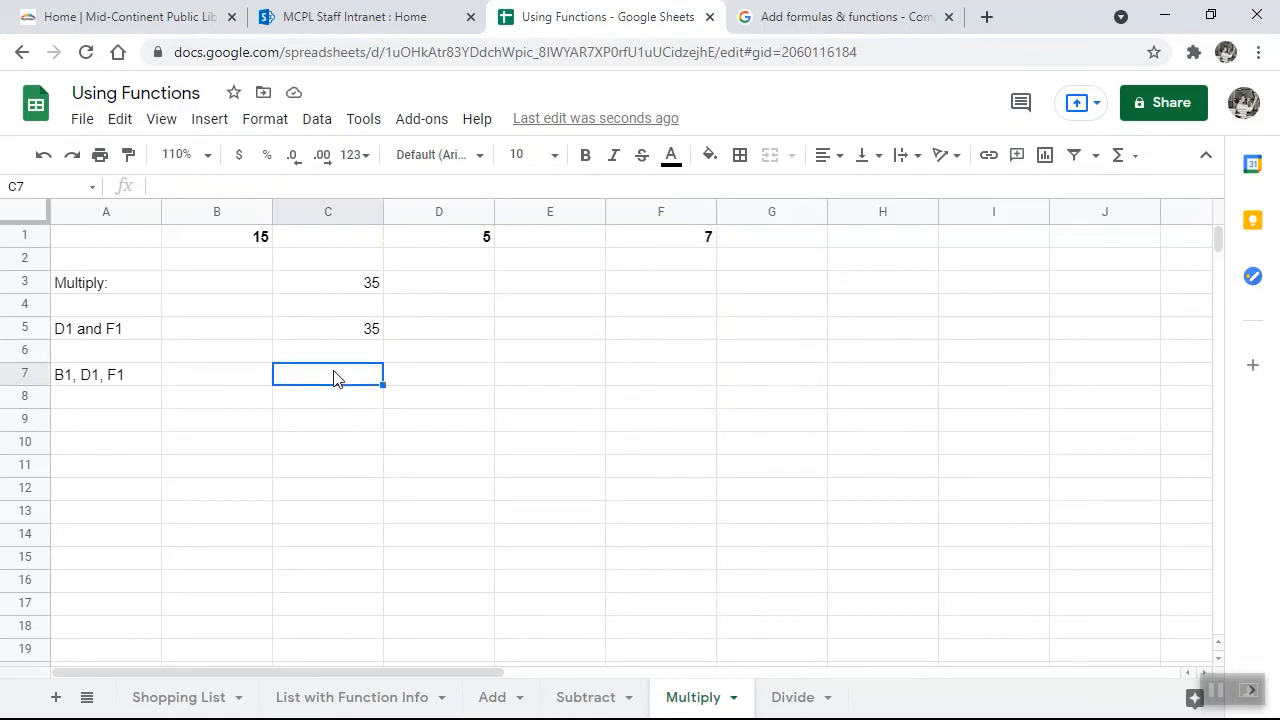
pyautogui.write('=')
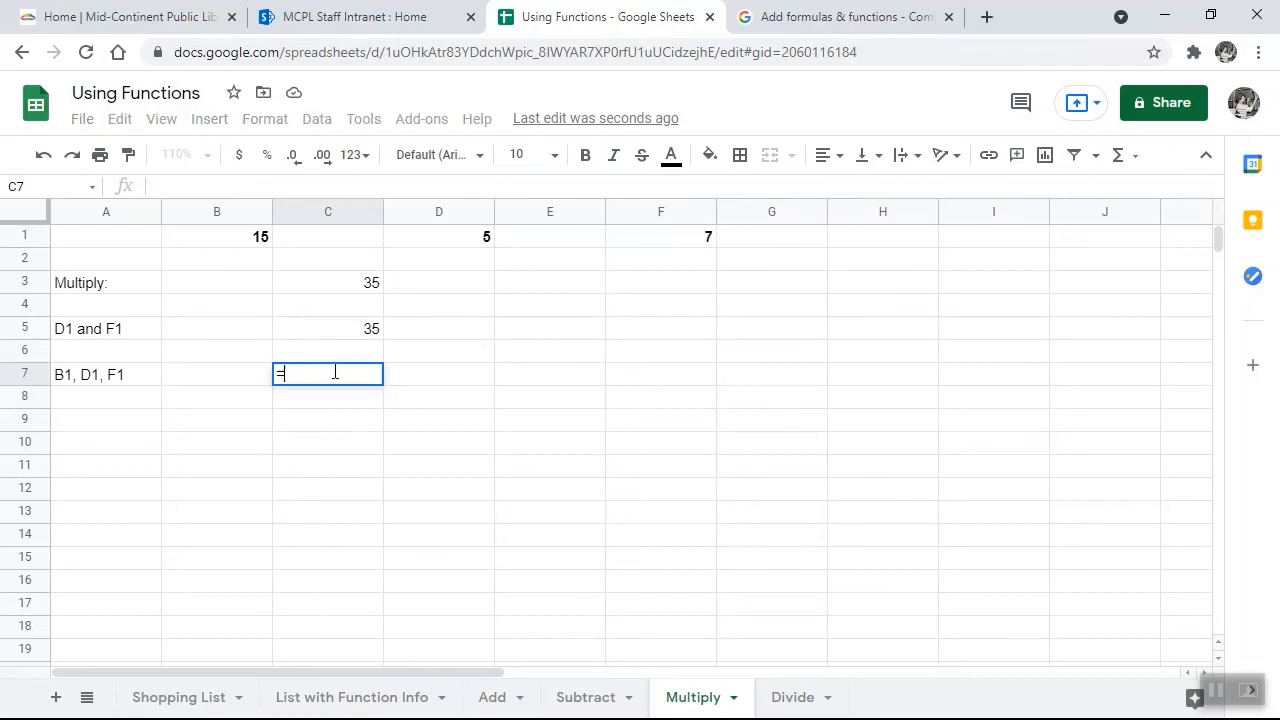
pyautogui.write('pro')
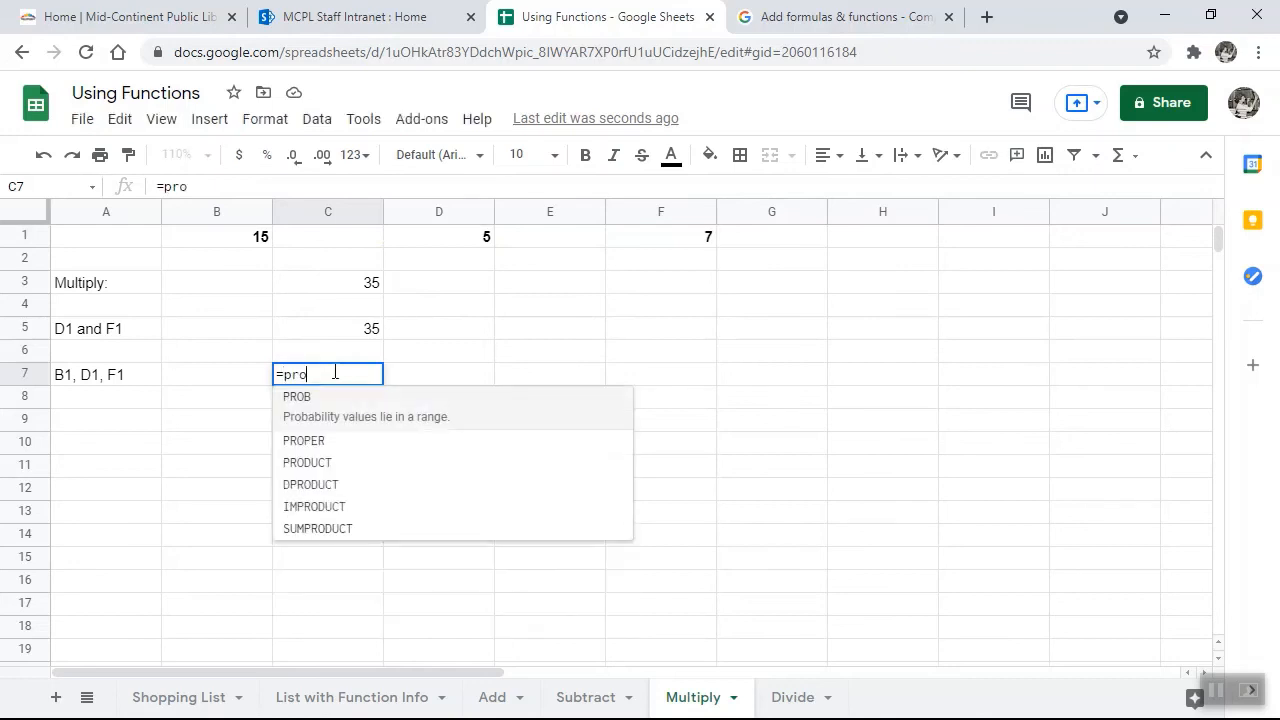
pyautogui.write('duct')
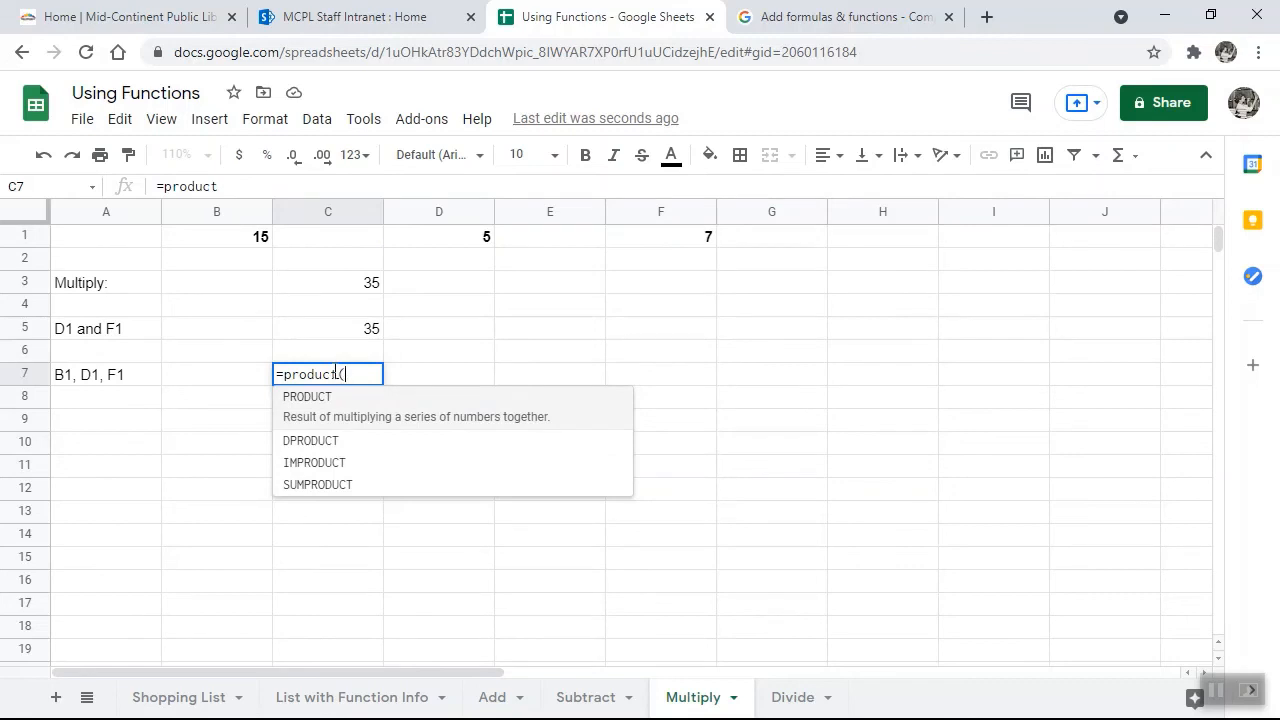
pyautogui.write('(')
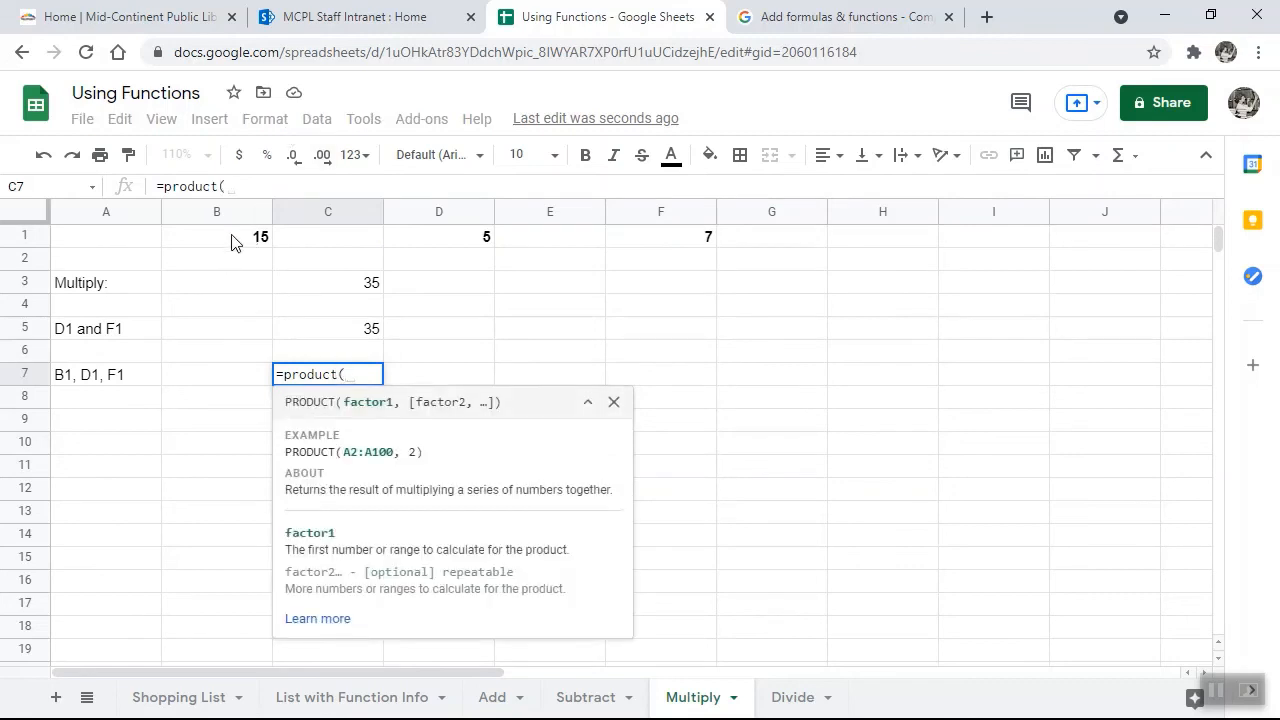
pyautogui.moveTo(231, 240); pyautogui.dragTo(657, 241)
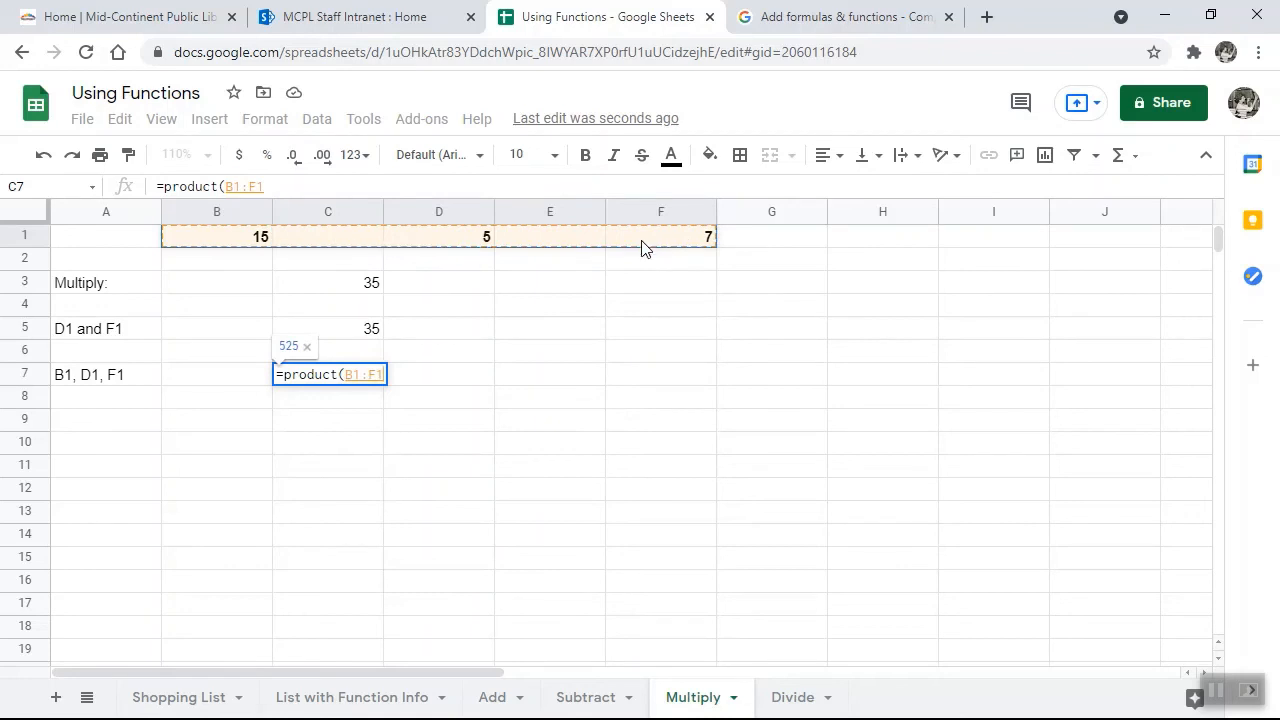
pyautogui.write(')')
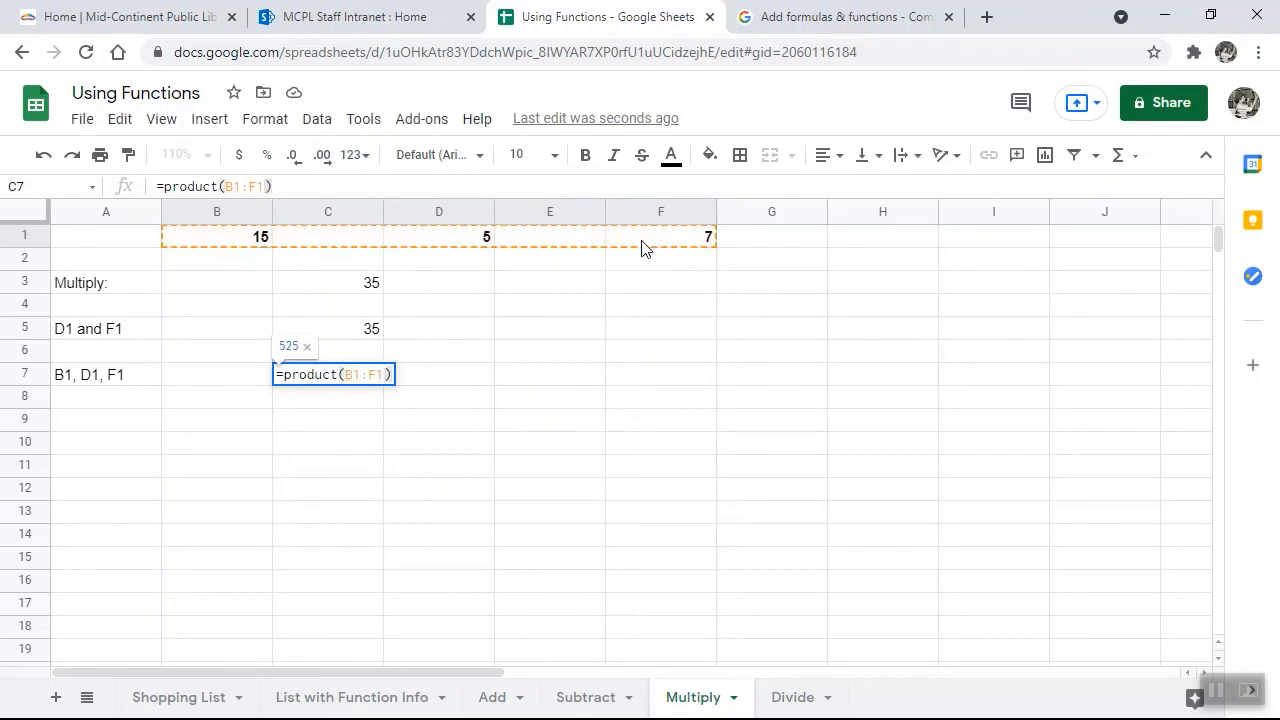
pyautogui.press('Return')
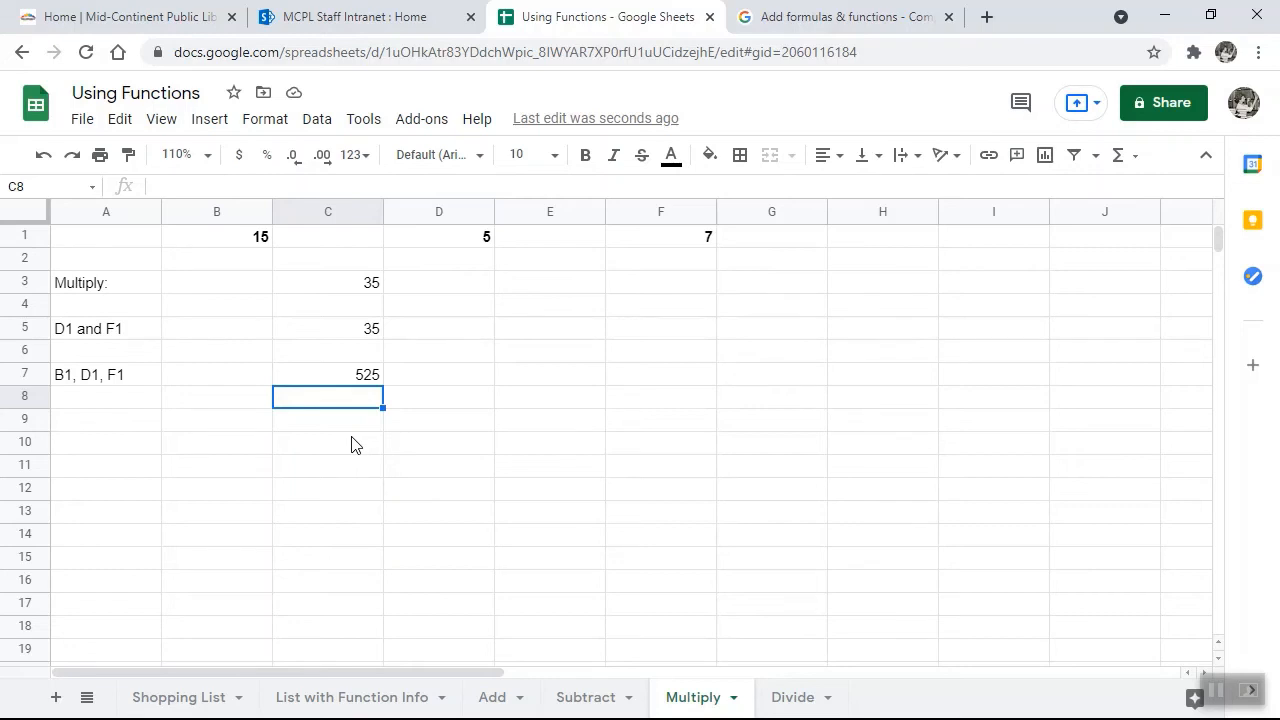
# - Divide B1 by D1 with the formula =B1/D1 in cell C3 of the Divide sheet
pyautogui.click(797, 700)
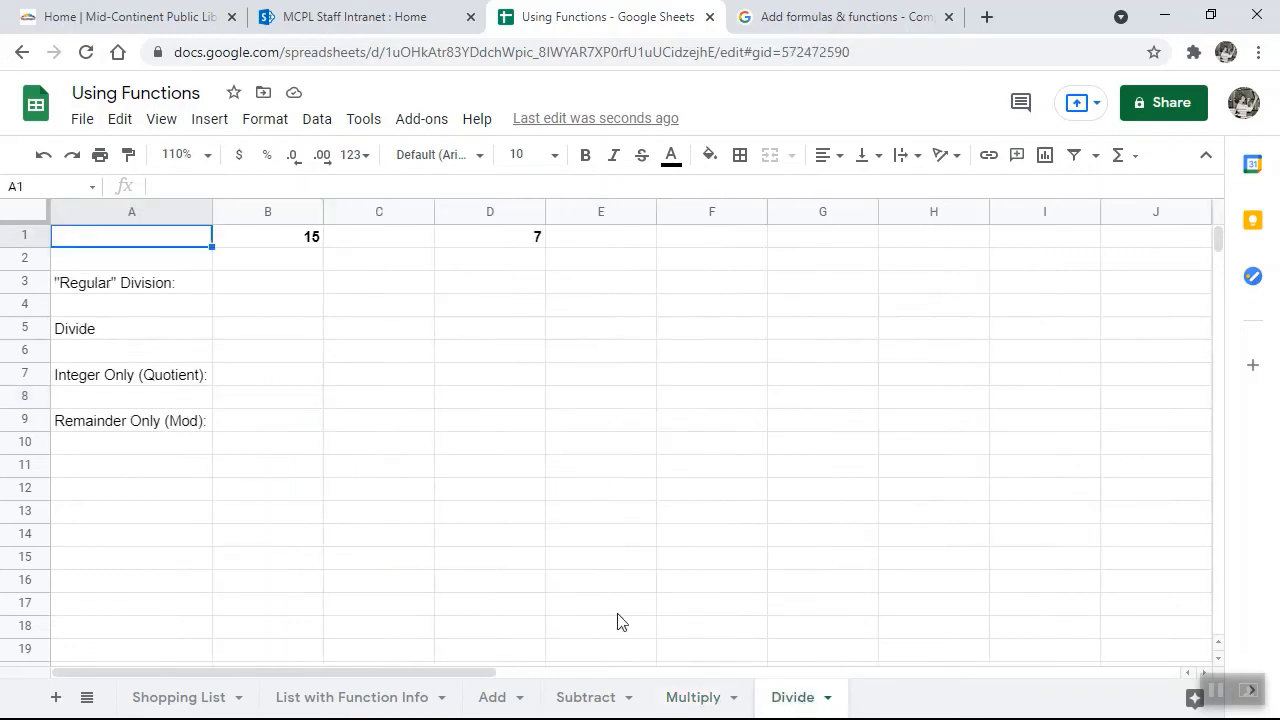
pyautogui.click(366, 287)
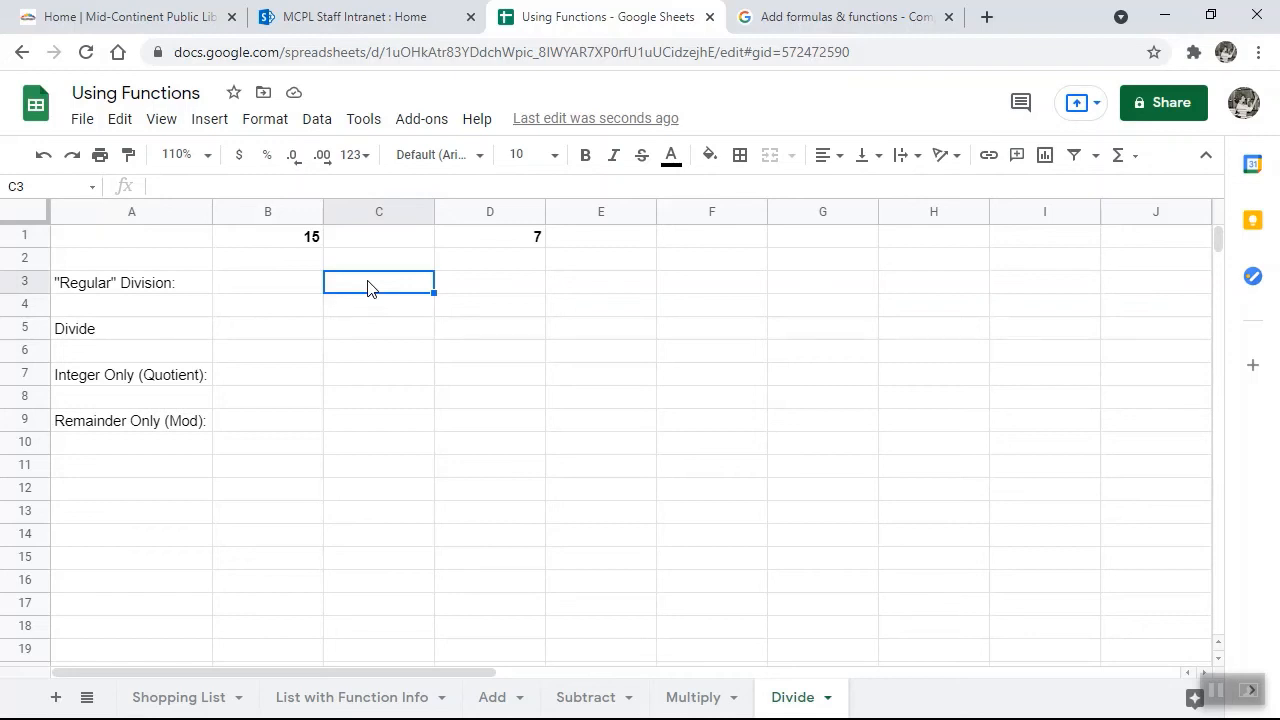
pyautogui.write('=')
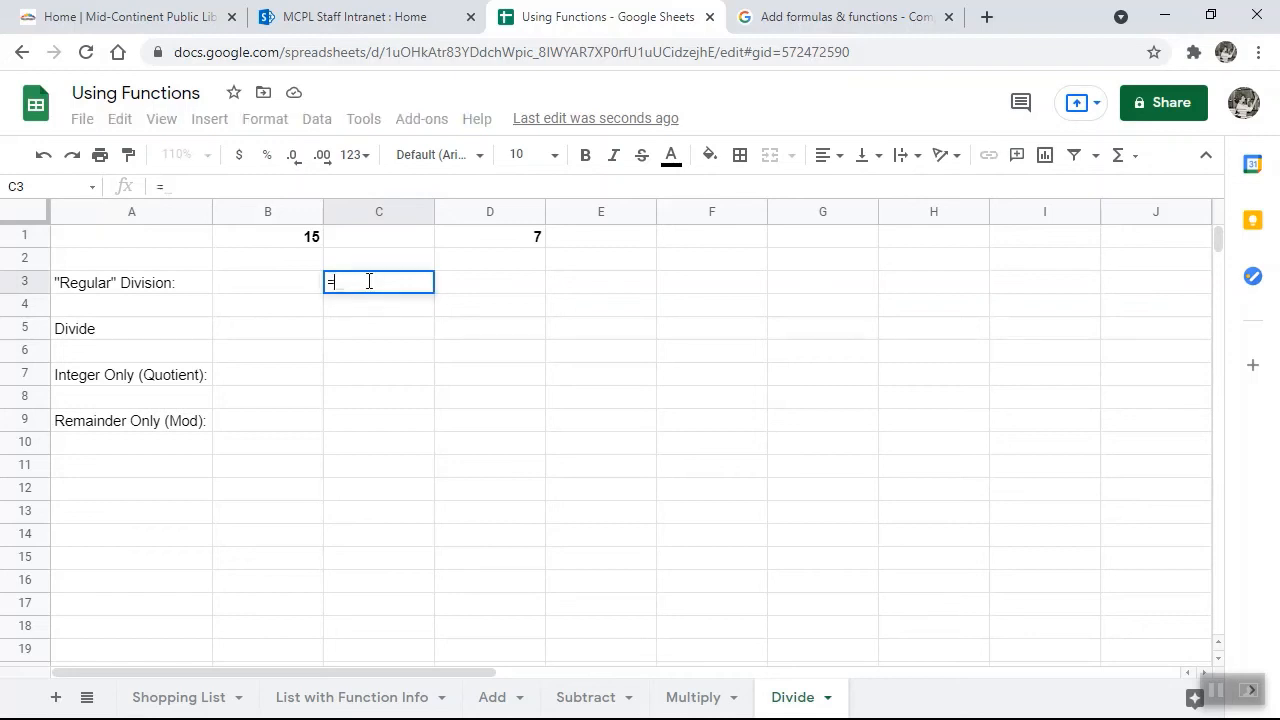
pyautogui.click(292, 245)
pyautogui.write('/')
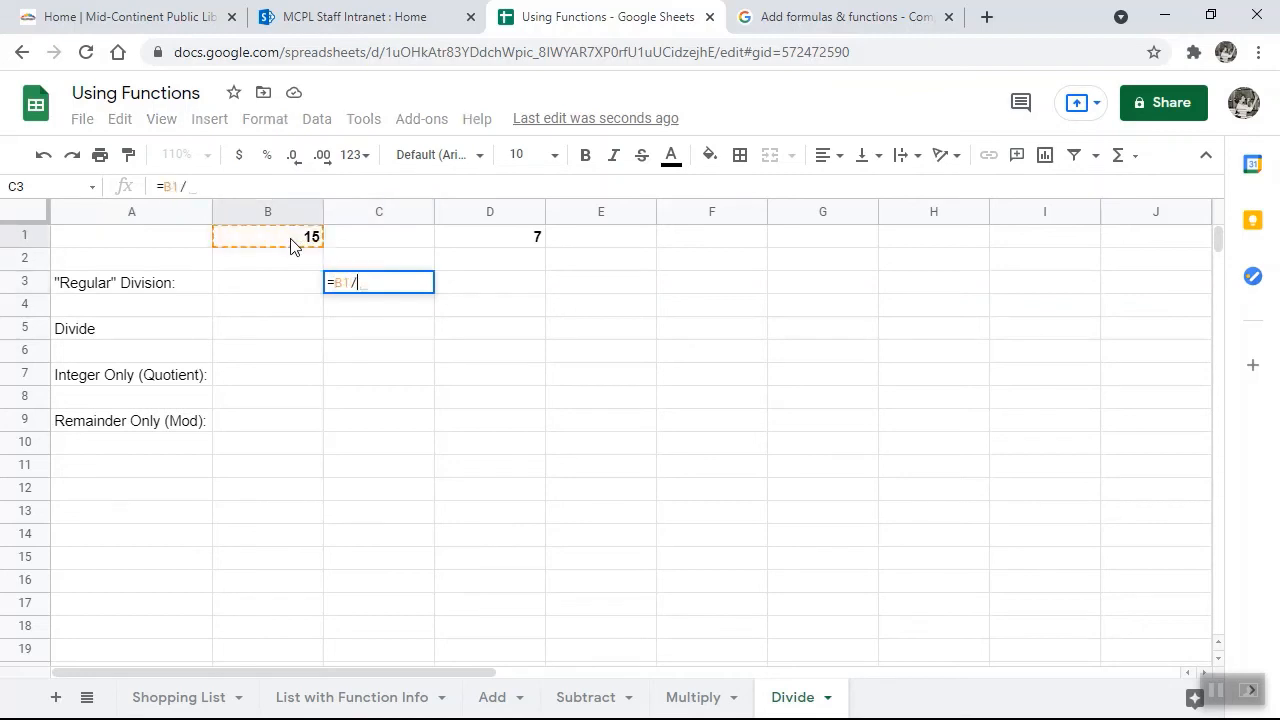
pyautogui.click(484, 246)
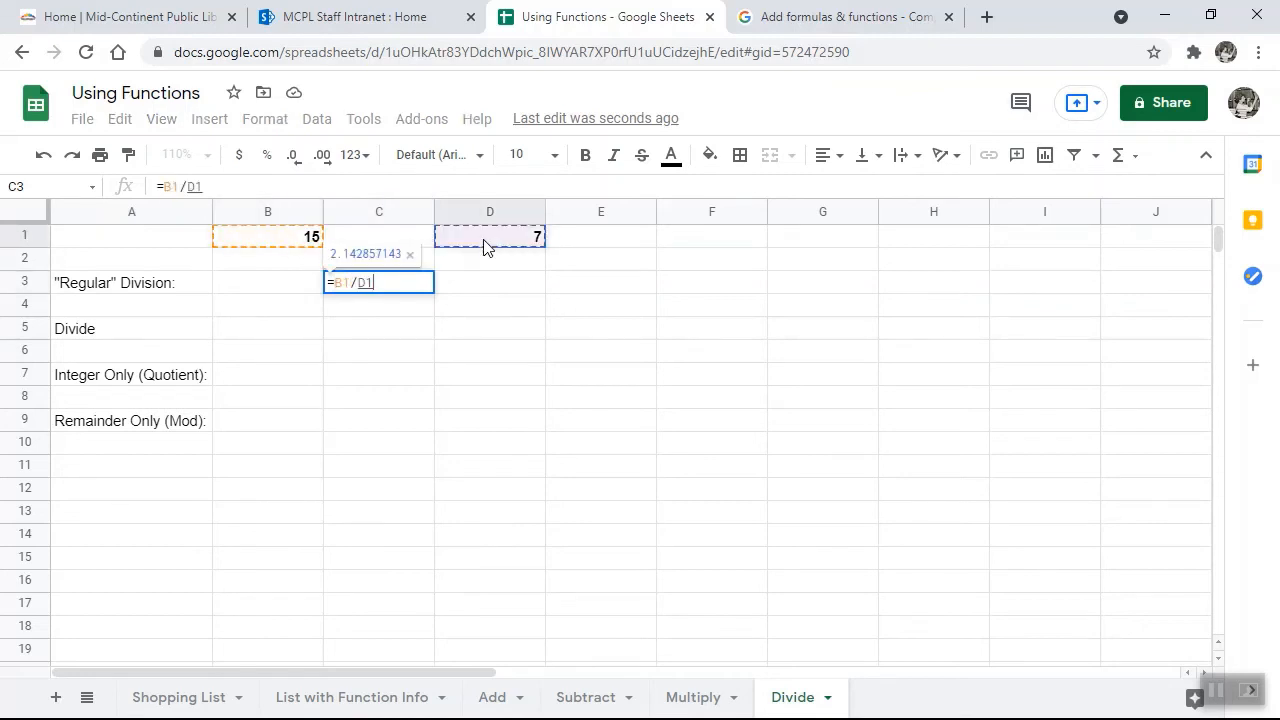
pyautogui.press('Return')
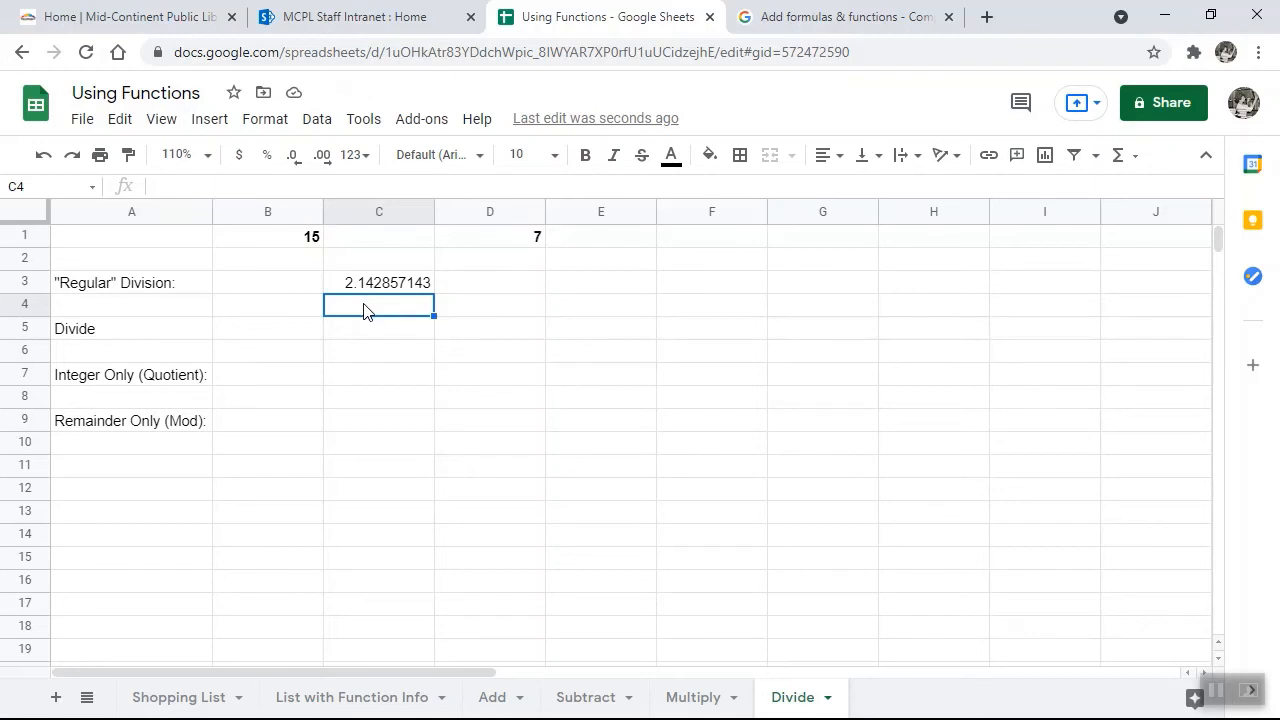
# - Divide B1 by D1 with the DIVIDE function in cell C5
pyautogui.click(356, 338)
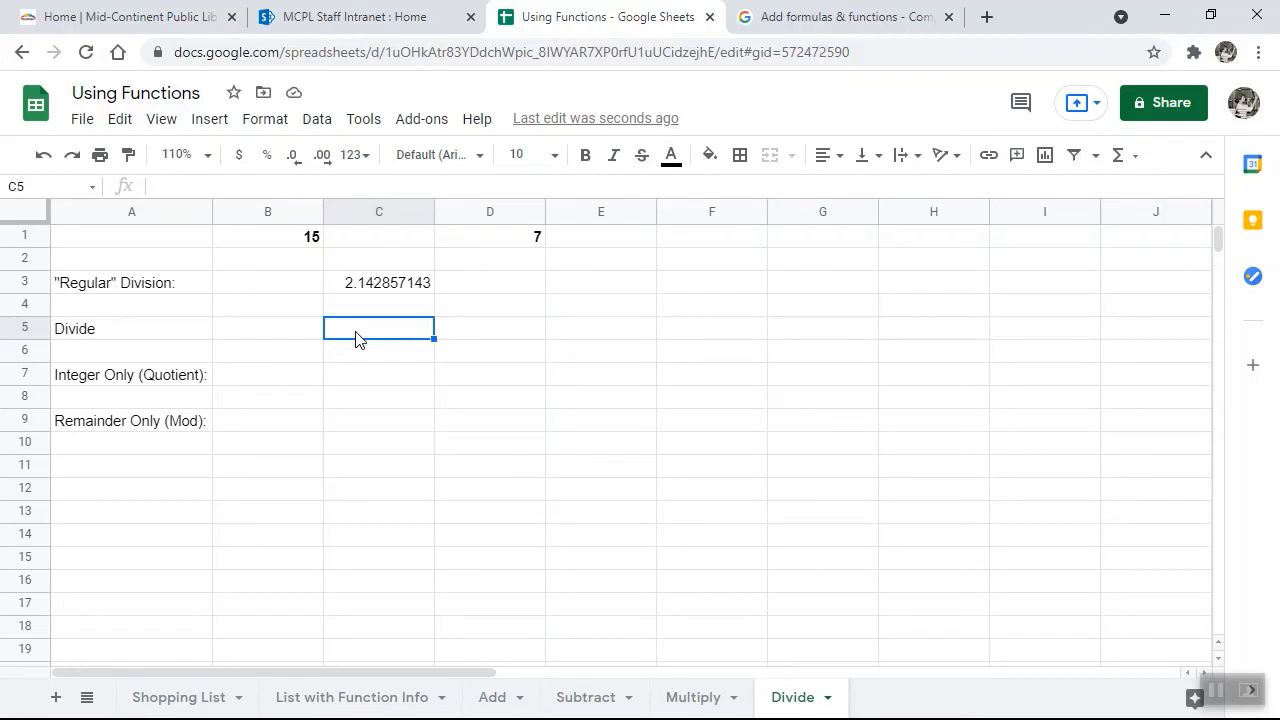
pyautogui.write('=')
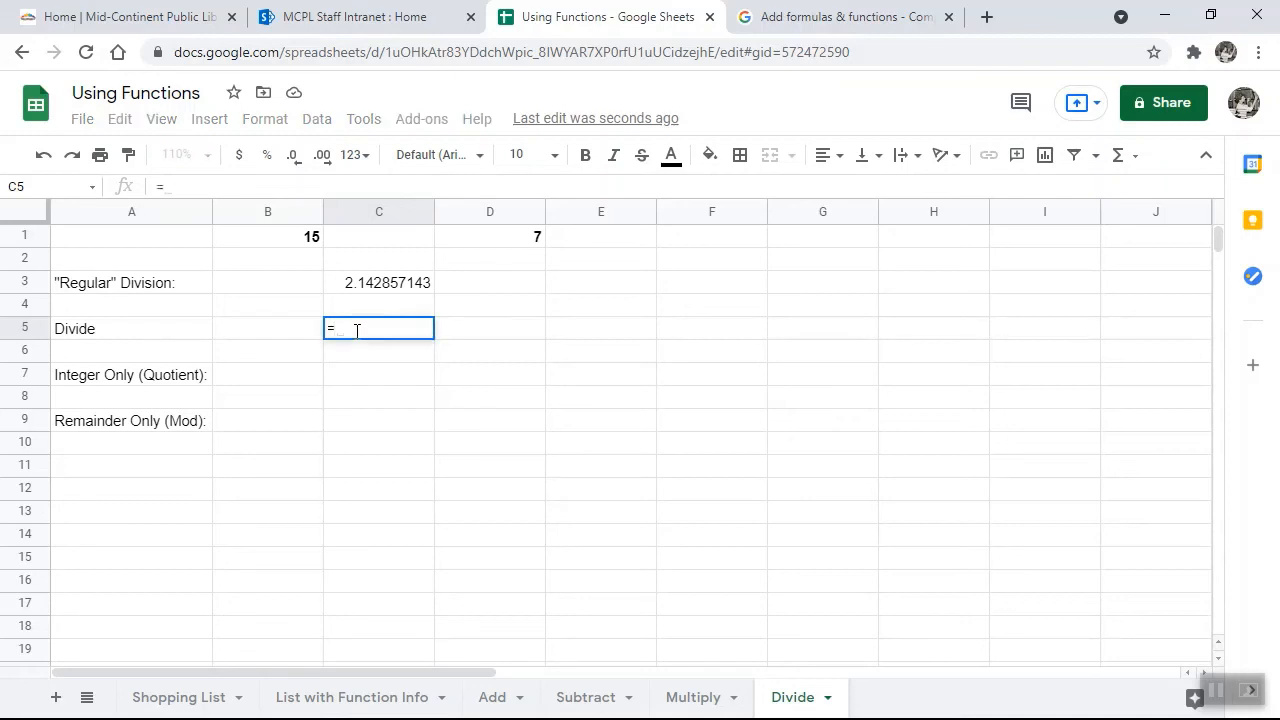
pyautogui.write('divide')
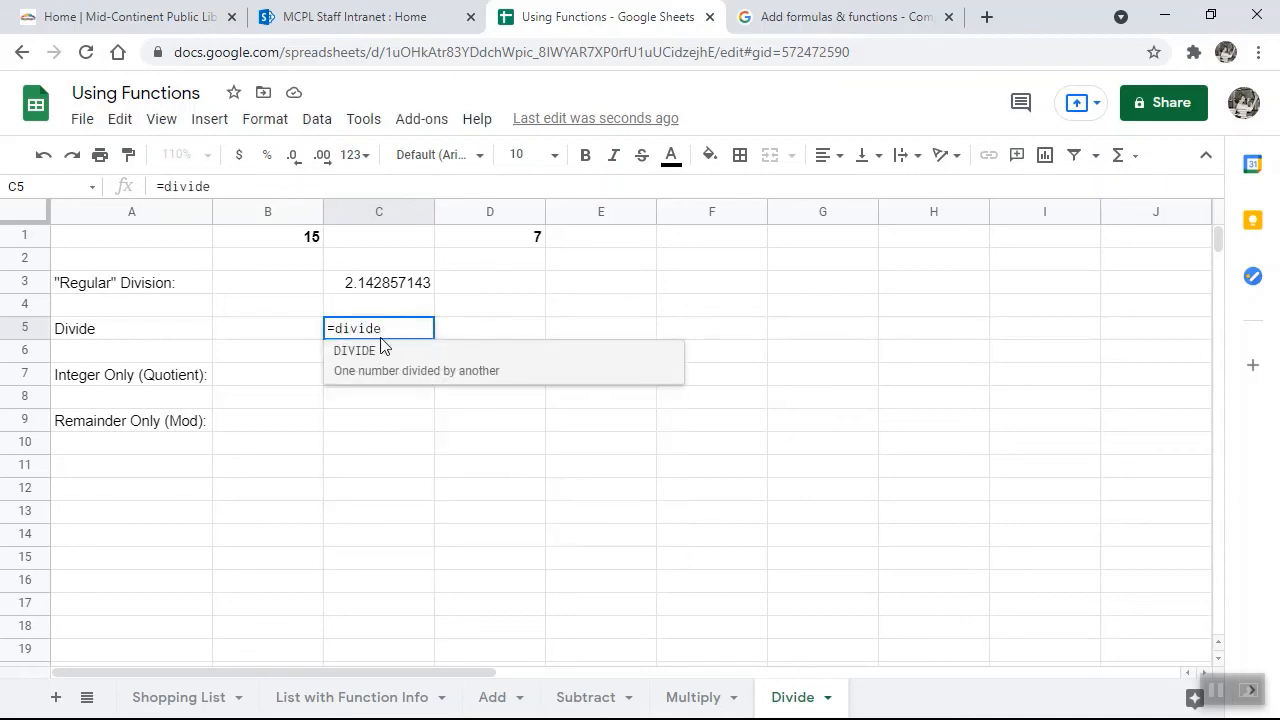
pyautogui.click(381, 348)
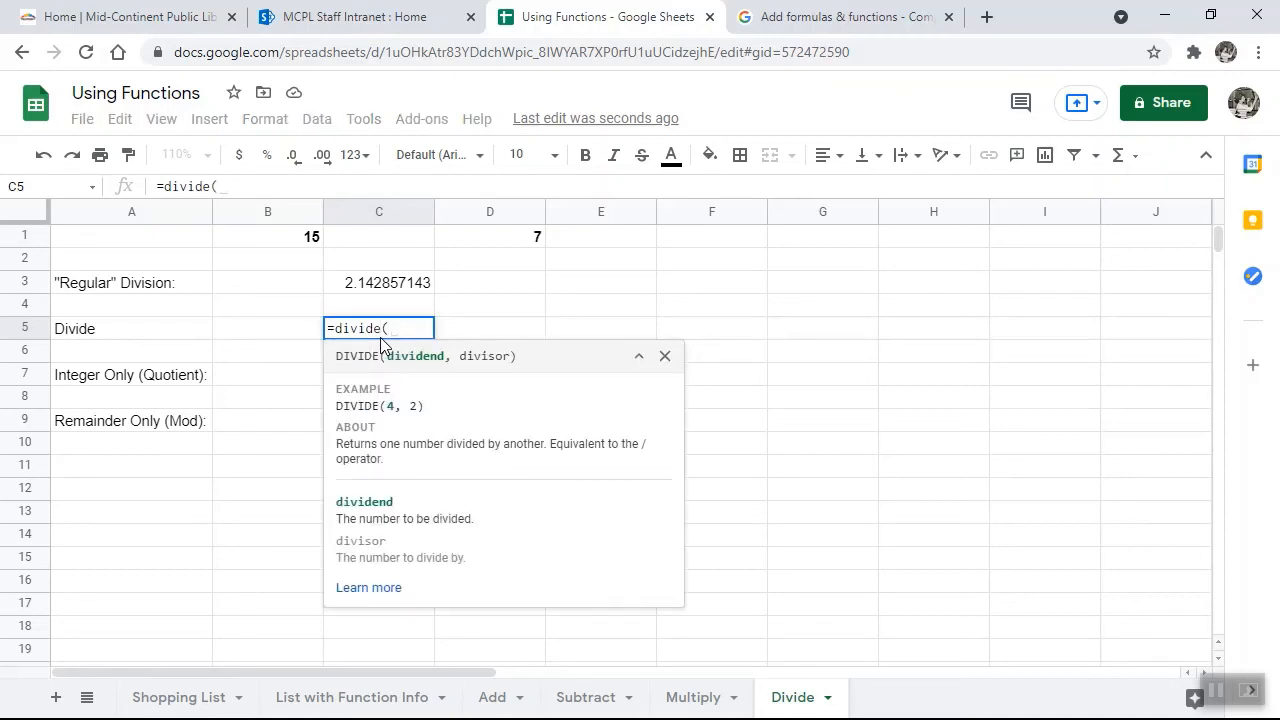
pyautogui.click(287, 244)
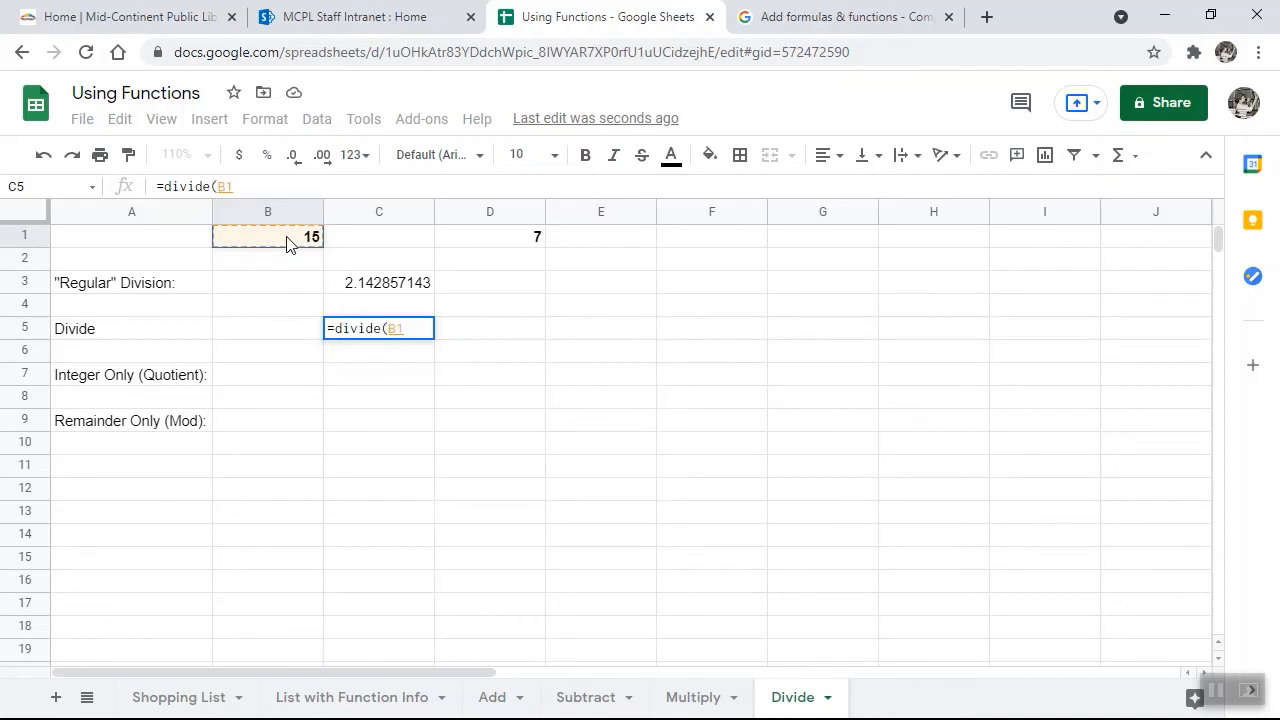
pyautogui.write(',')
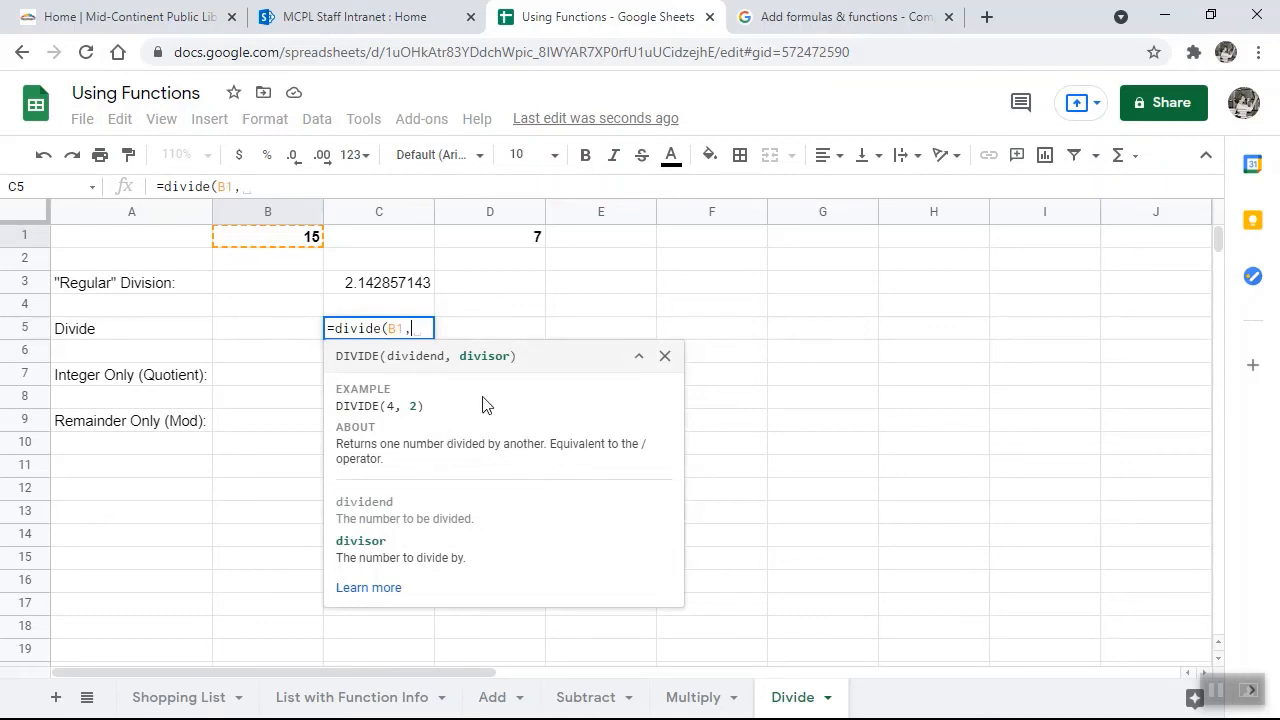
pyautogui.click(501, 246)
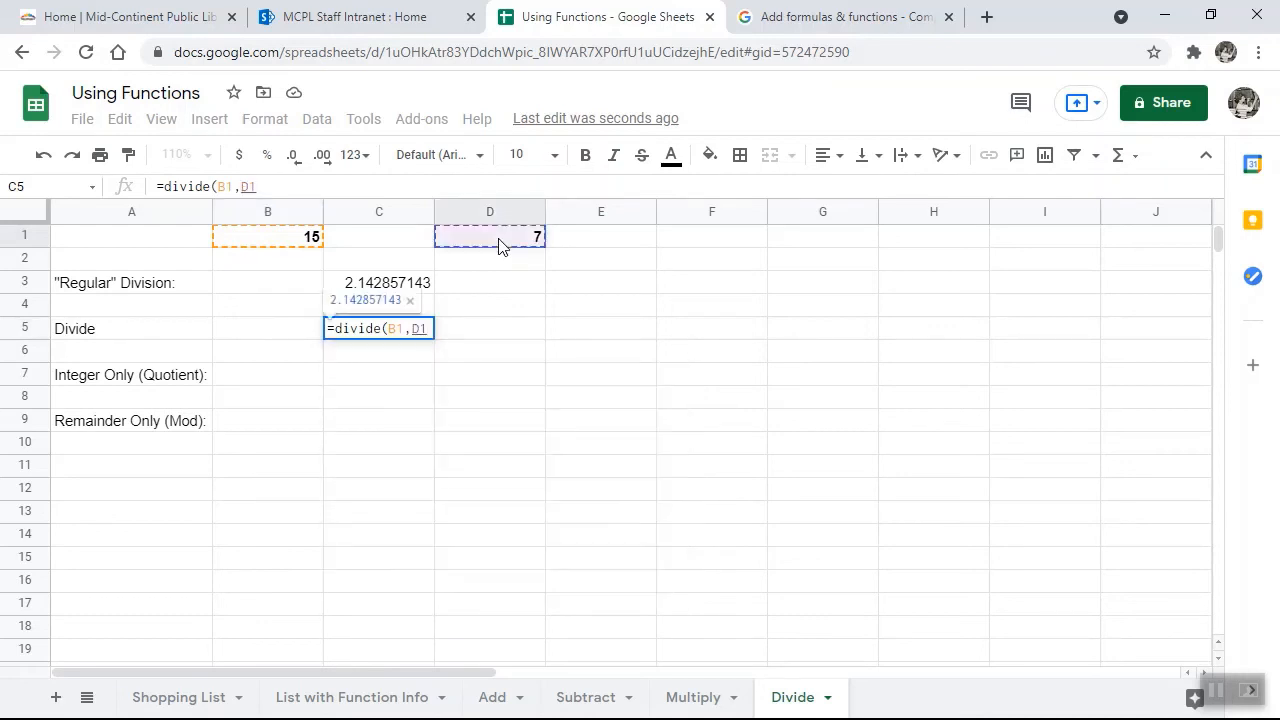
pyautogui.write(')')
pyautogui.press('Return')
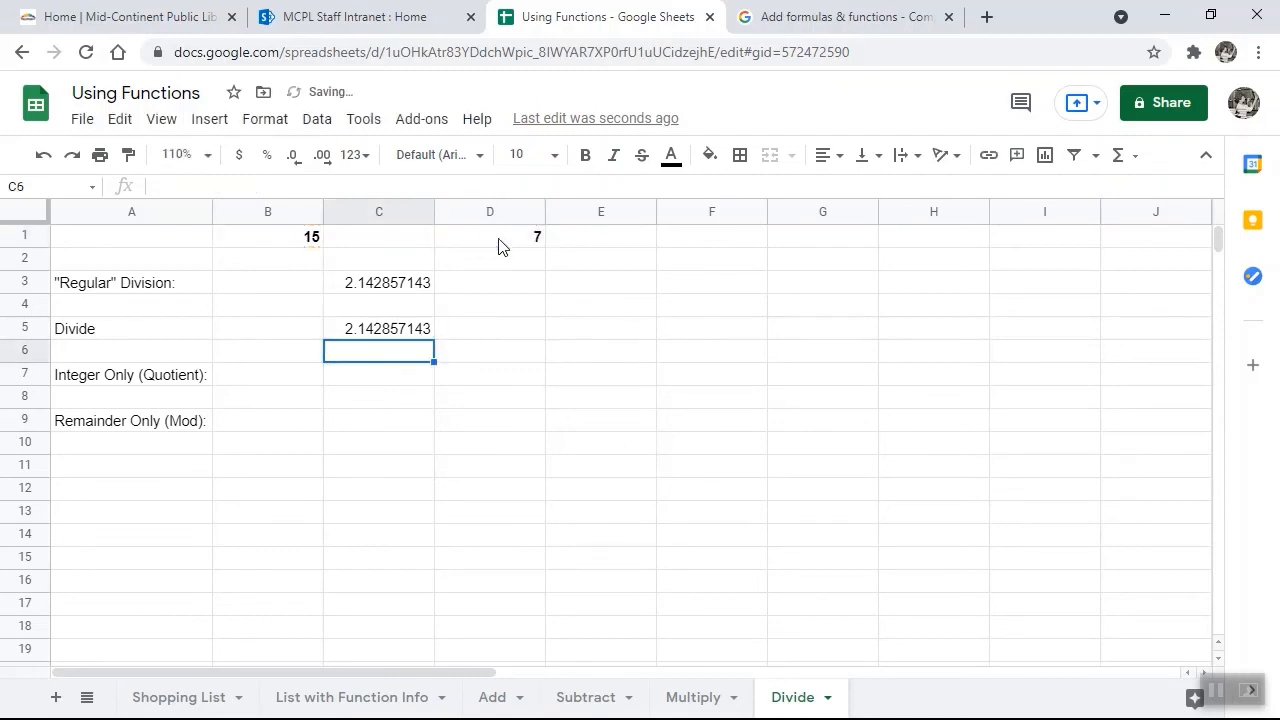
# - Calculate the integer-only result of B1 divided by D1 with the QUOTIENT function in cell C7
pyautogui.click(371, 380)
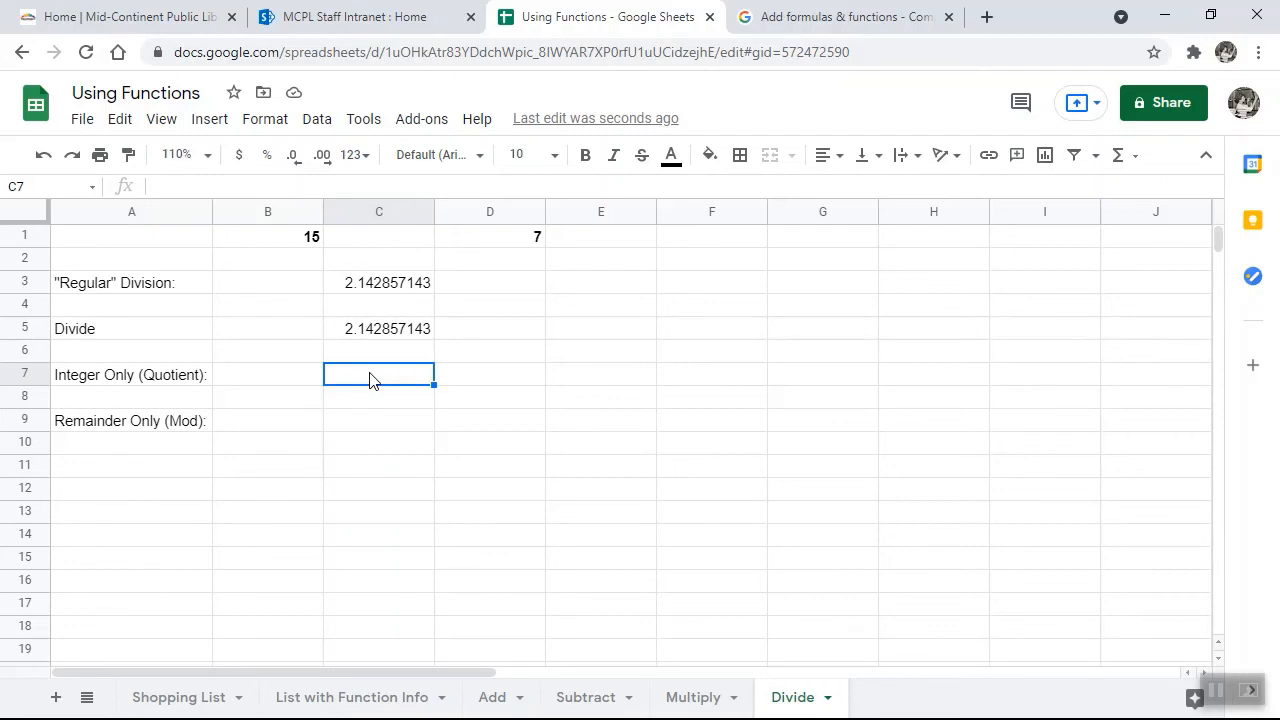
pyautogui.write('=quotient')
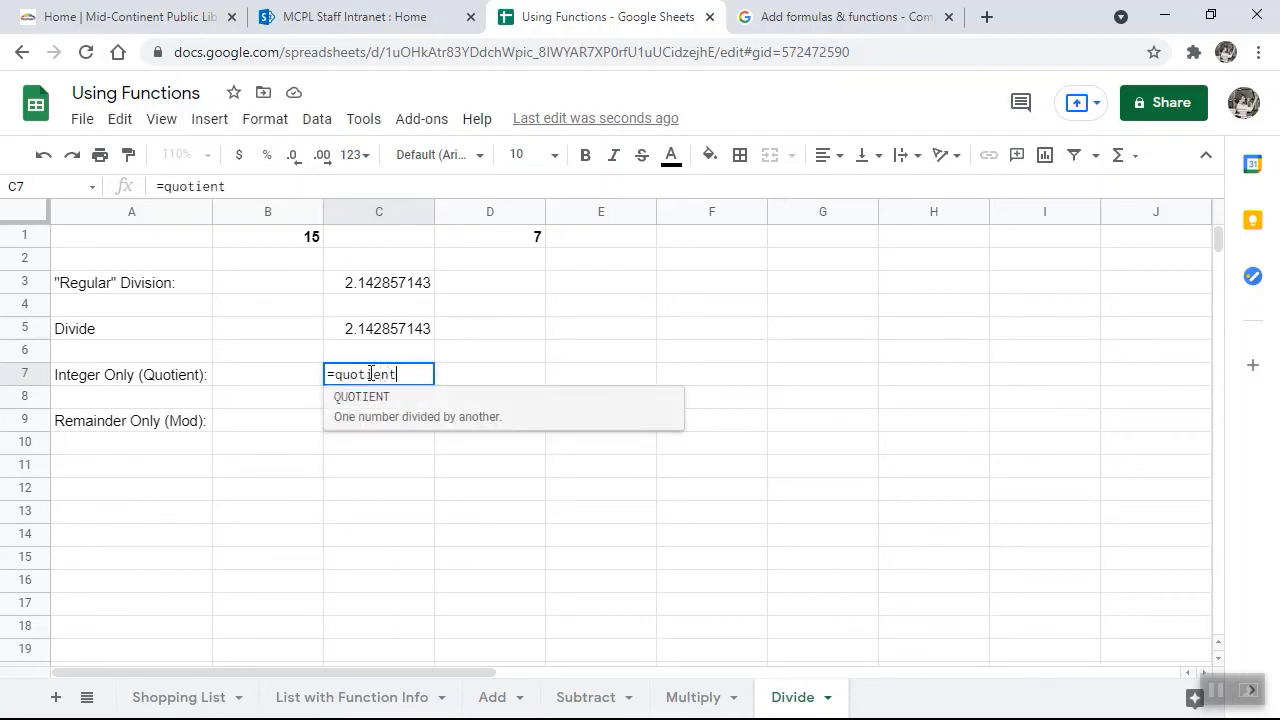
pyautogui.write('(')
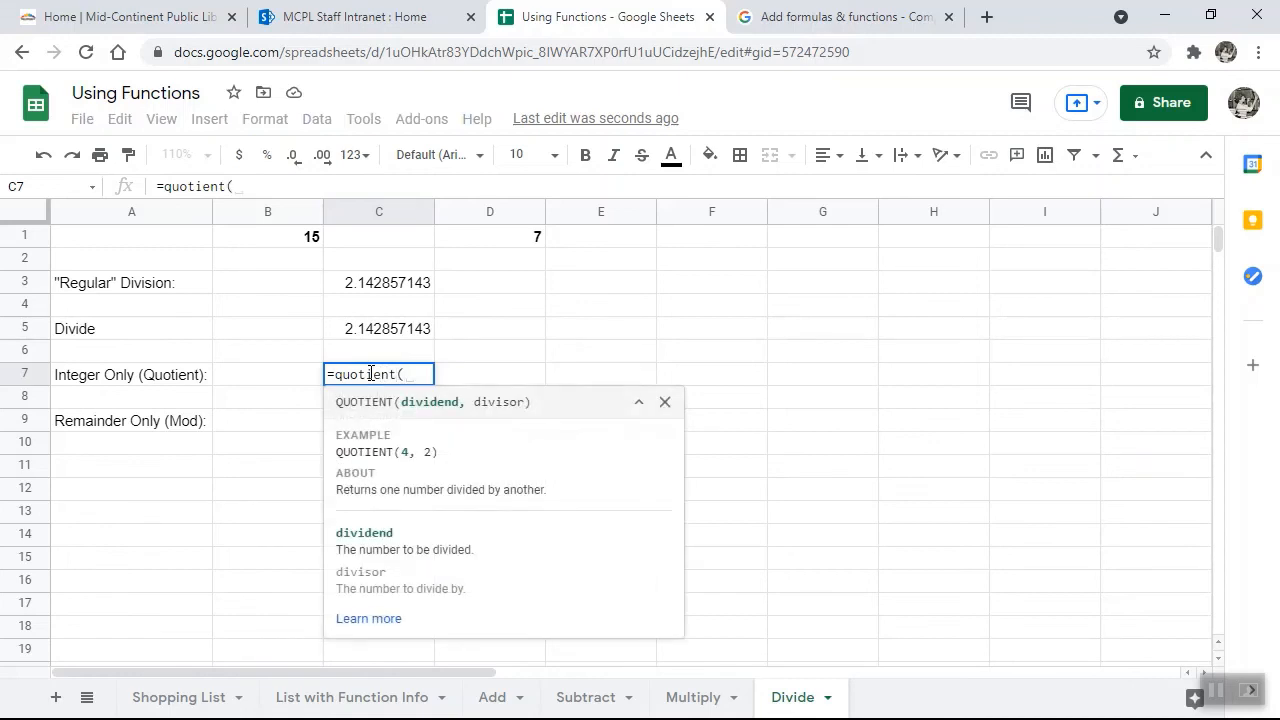
pyautogui.click(280, 243)
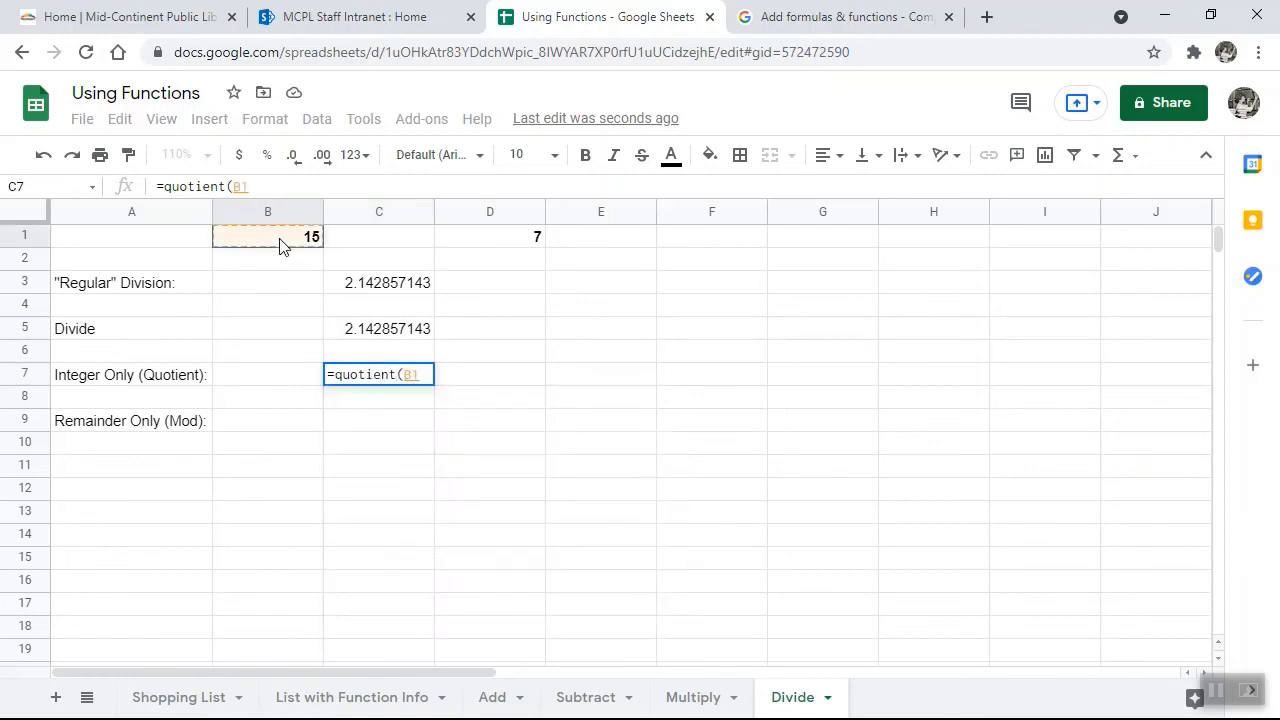
pyautogui.write(',')
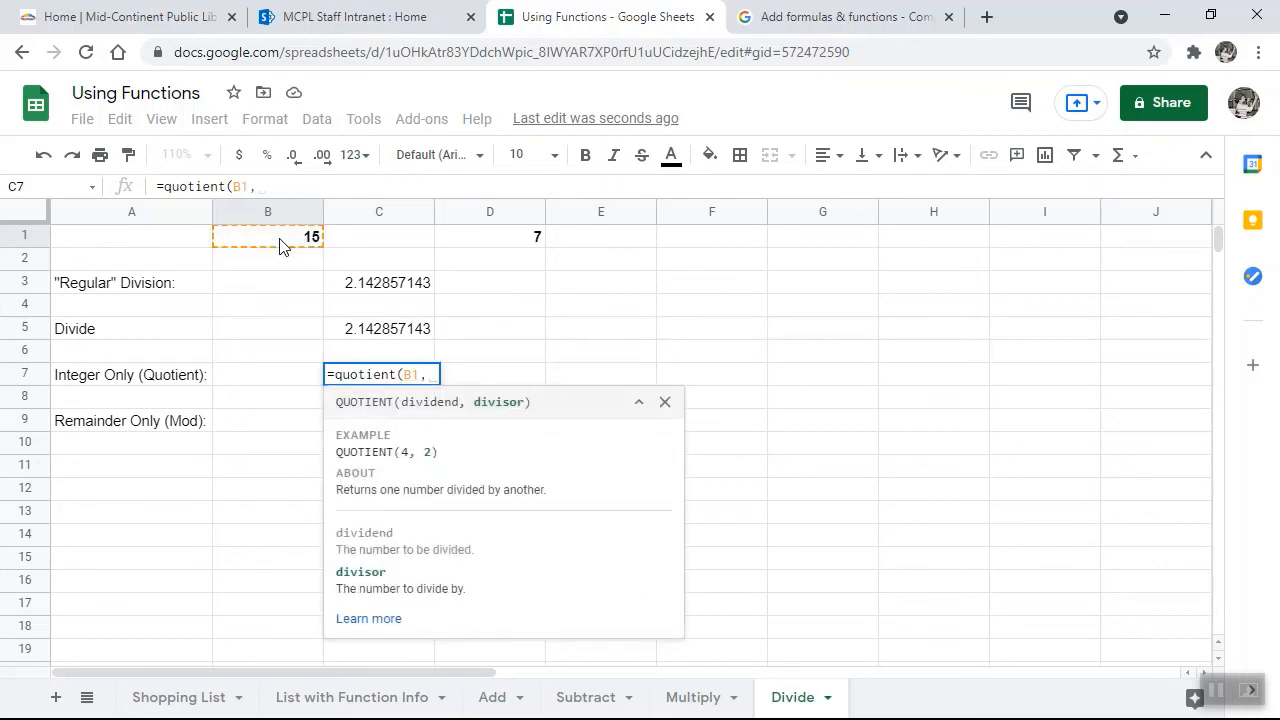
pyautogui.click(510, 235)
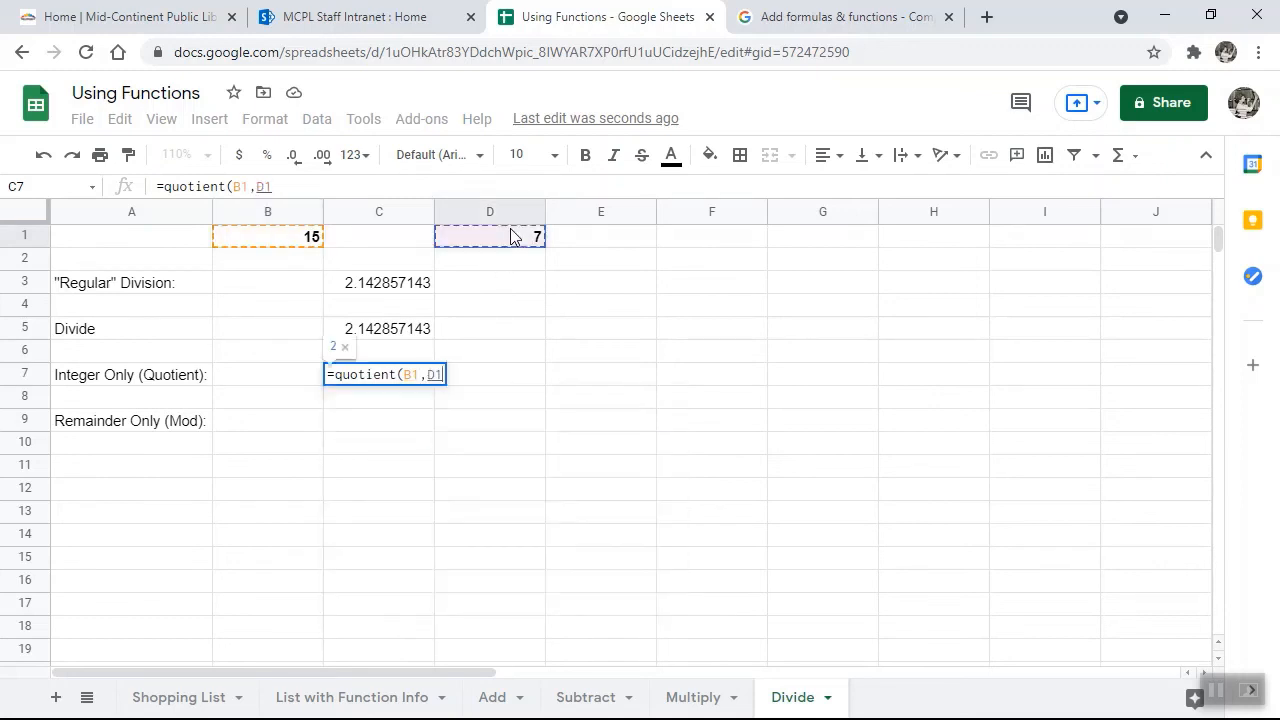
pyautogui.write(')')
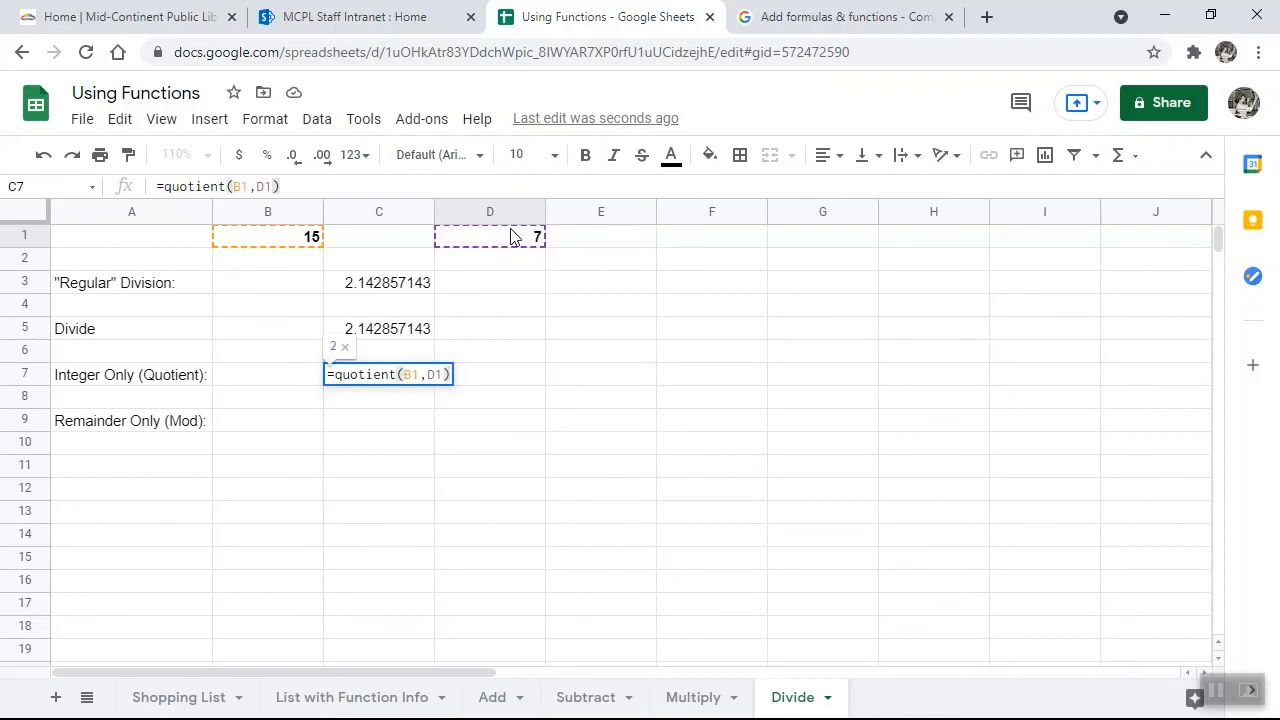
pyautogui.press('Return')
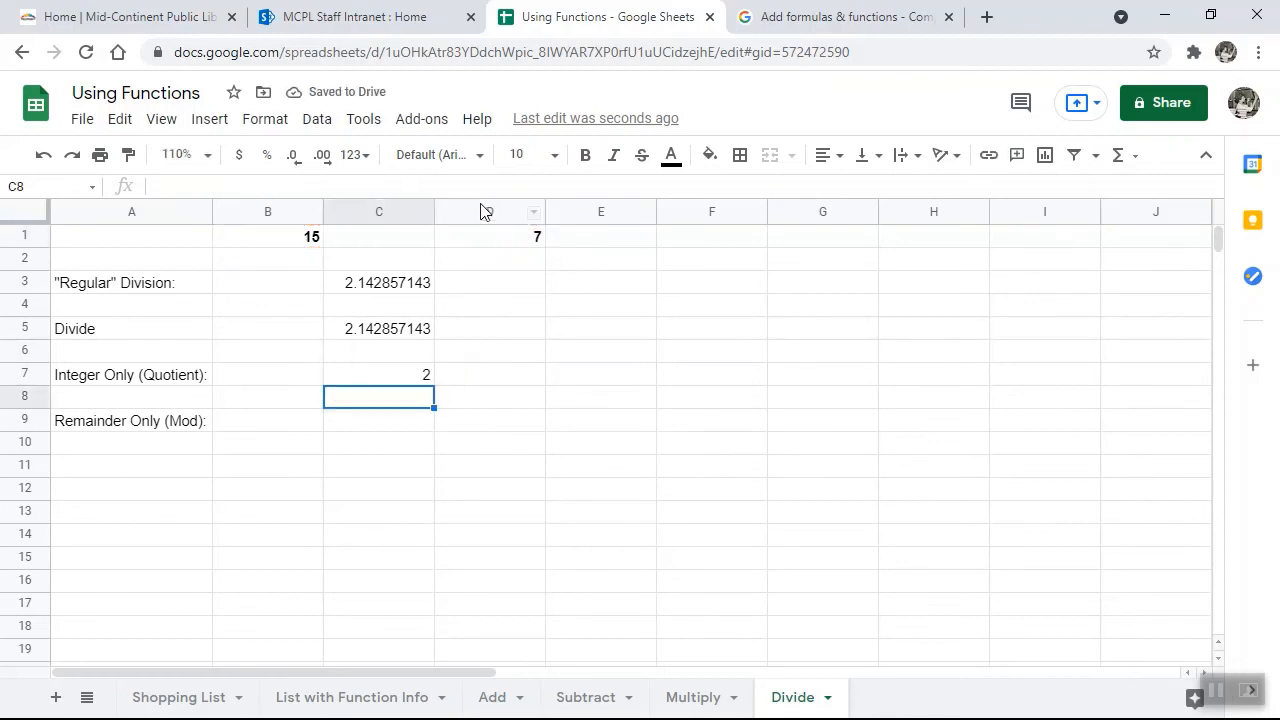
pyautogui.click(397, 374)
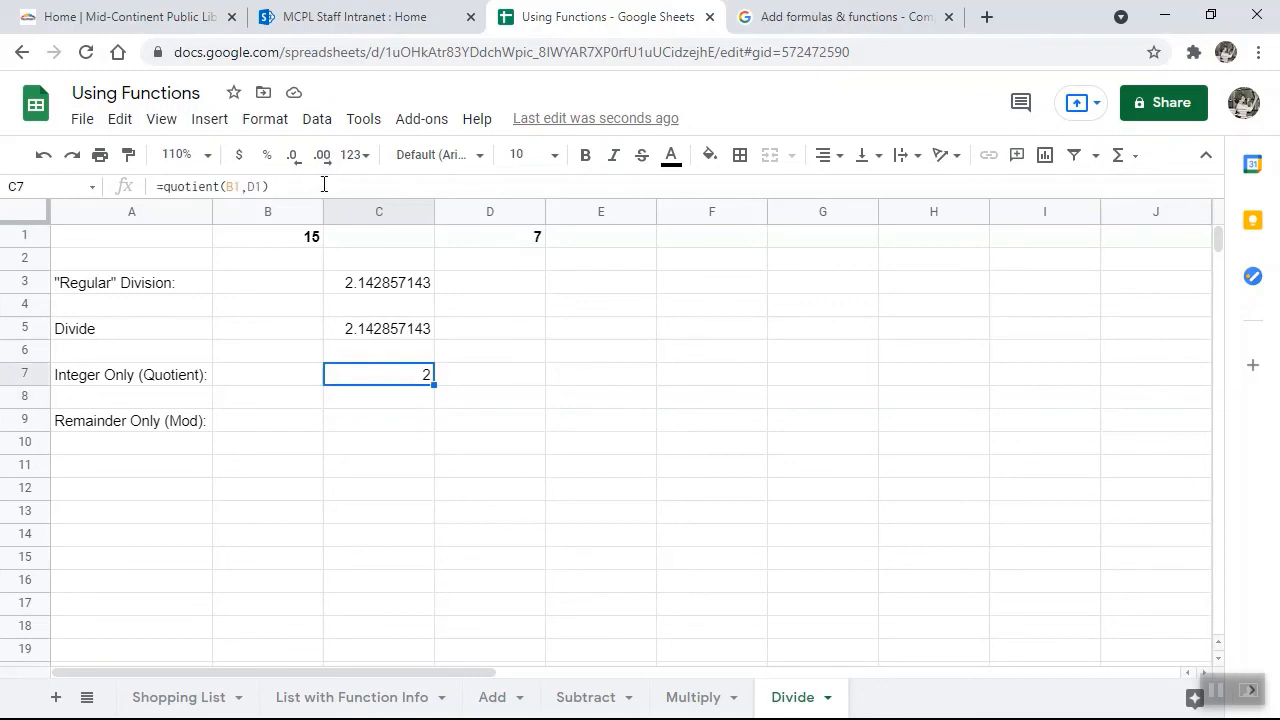
# - Calculate the remainder of B1 divided by D1 with the MOD function in cell C9
pyautogui.click(372, 426)
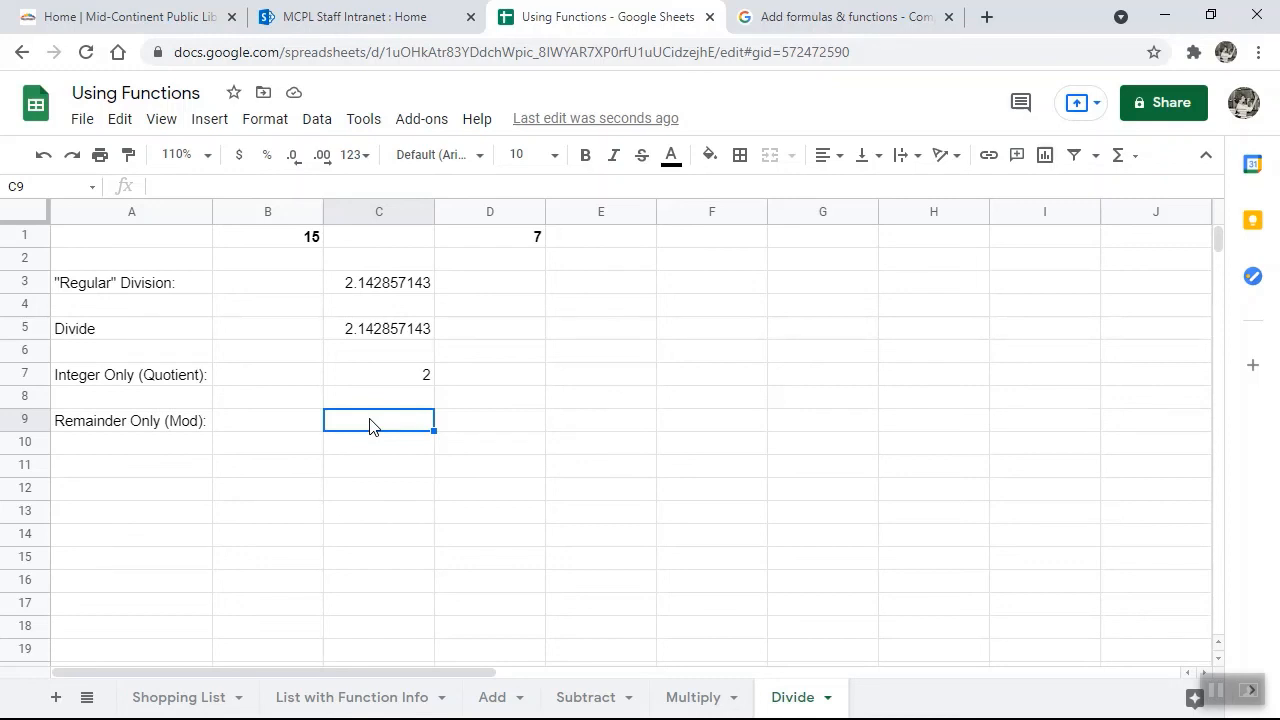
pyautogui.write('=')
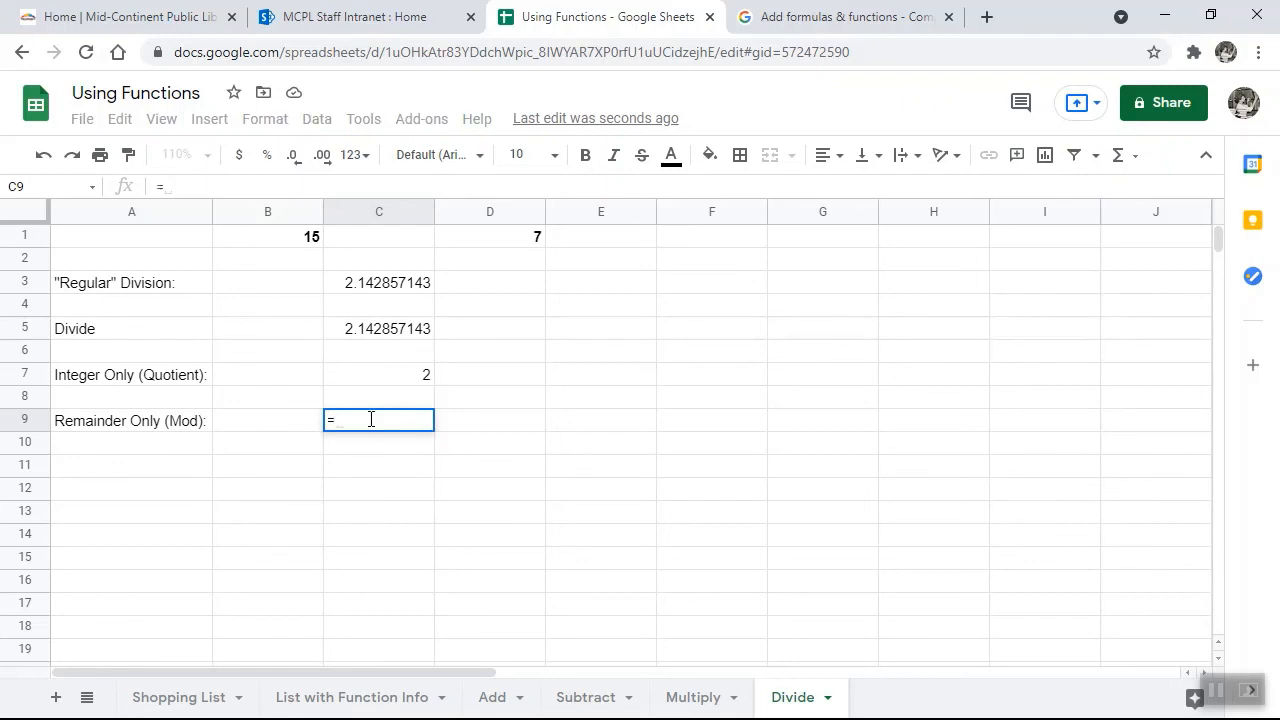
pyautogui.write('mod')
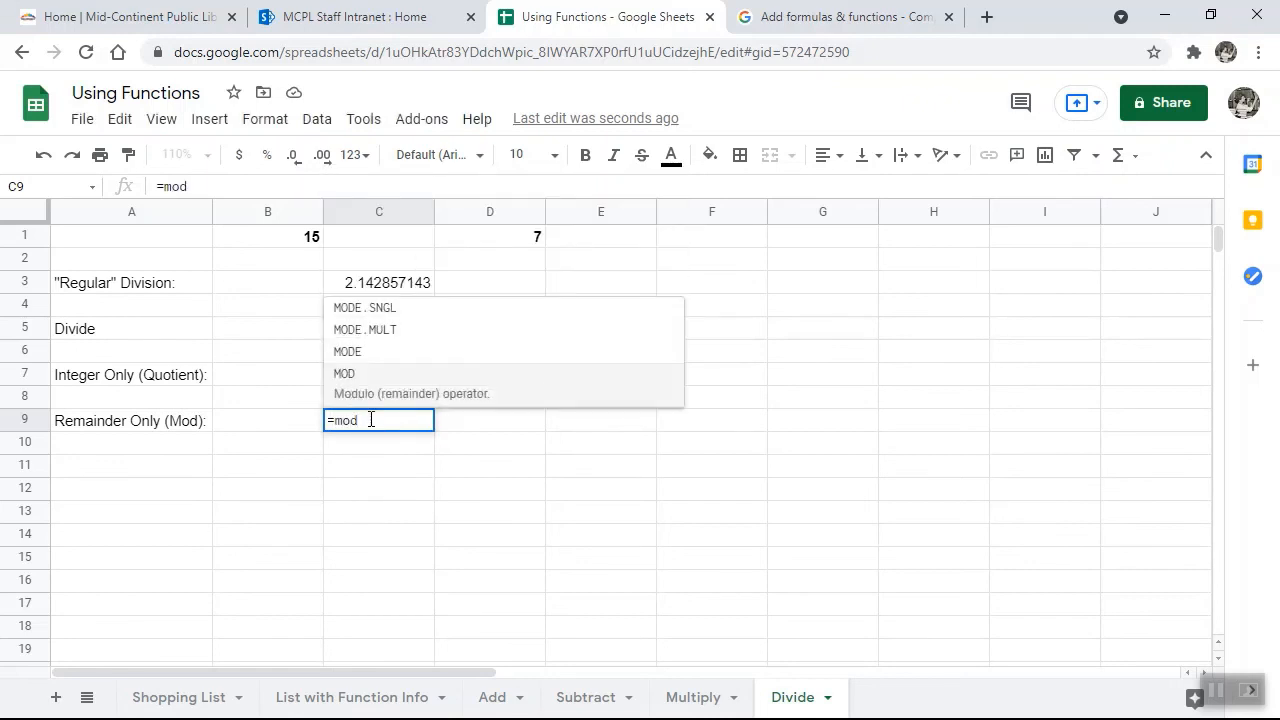
pyautogui.write('(')
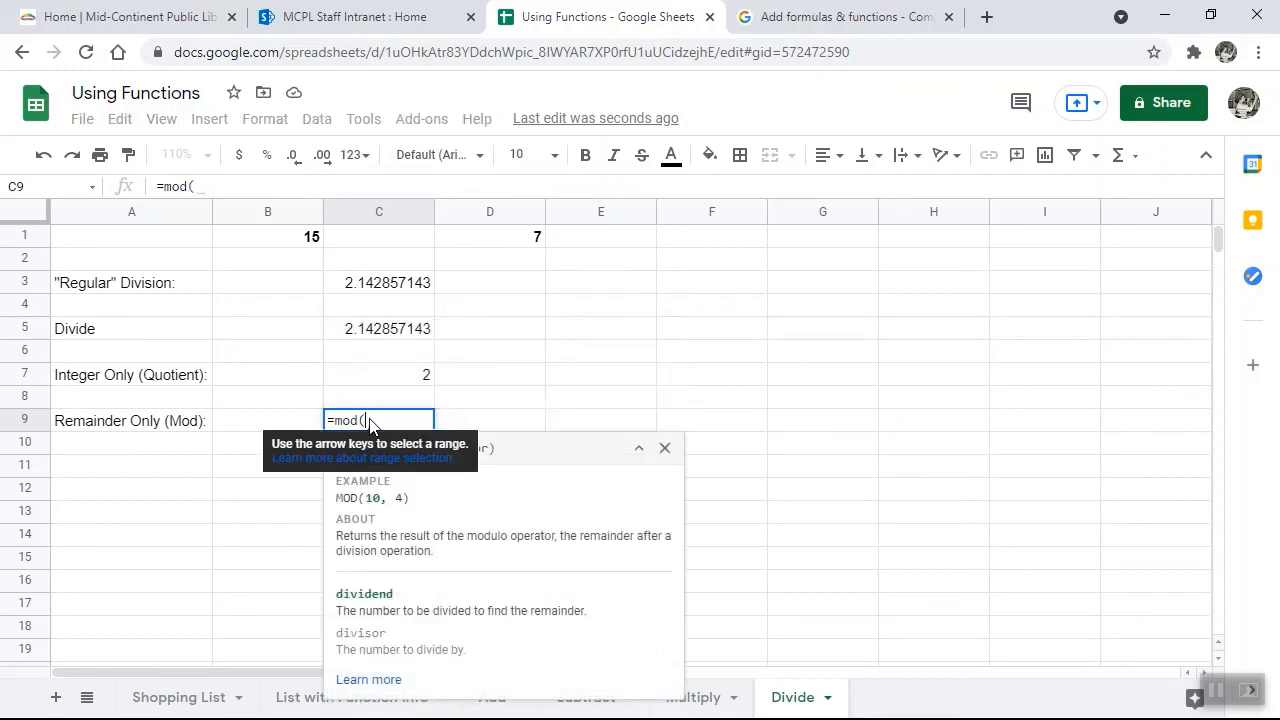
pyautogui.click(281, 243)
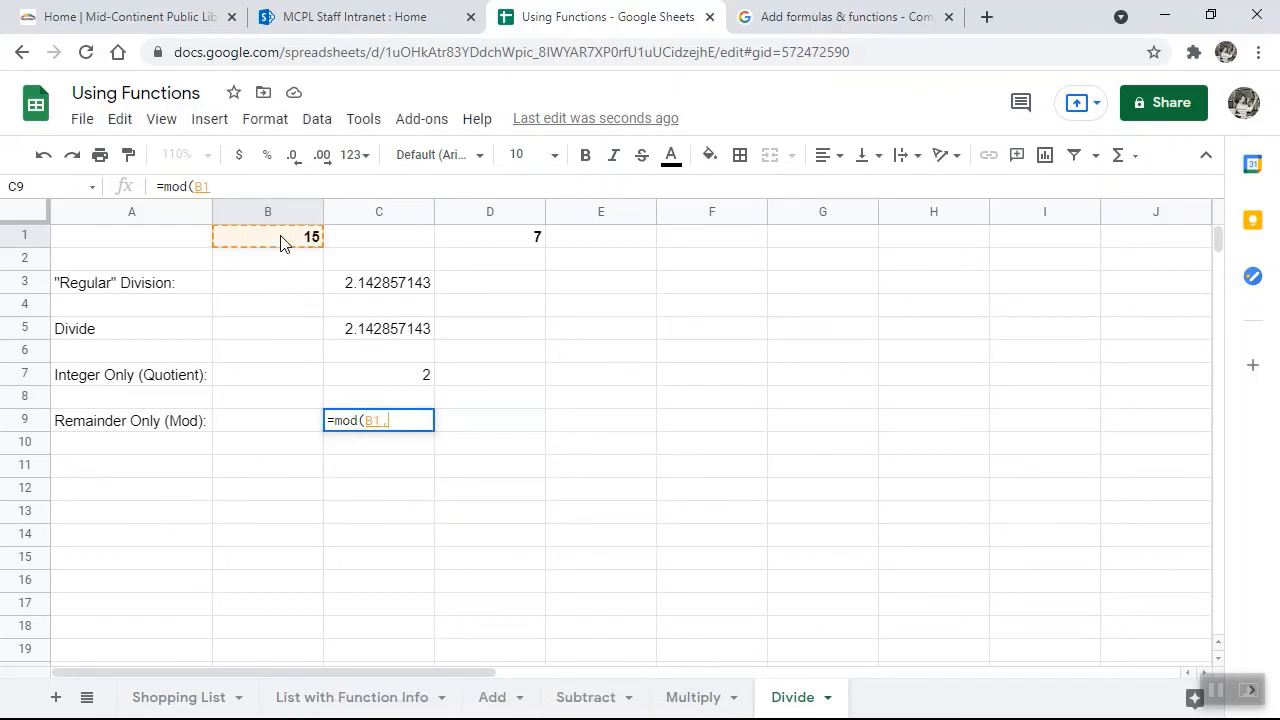
pyautogui.write(',')
pyautogui.click(505, 237)
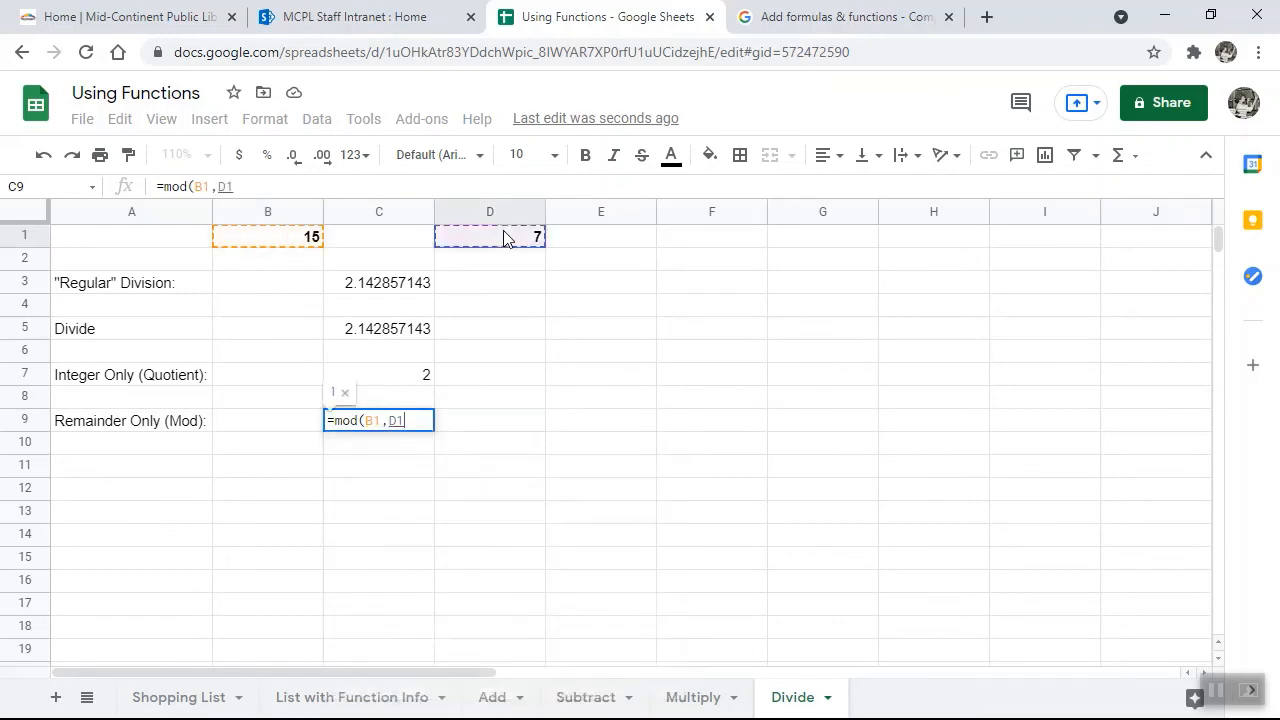
pyautogui.write(')')
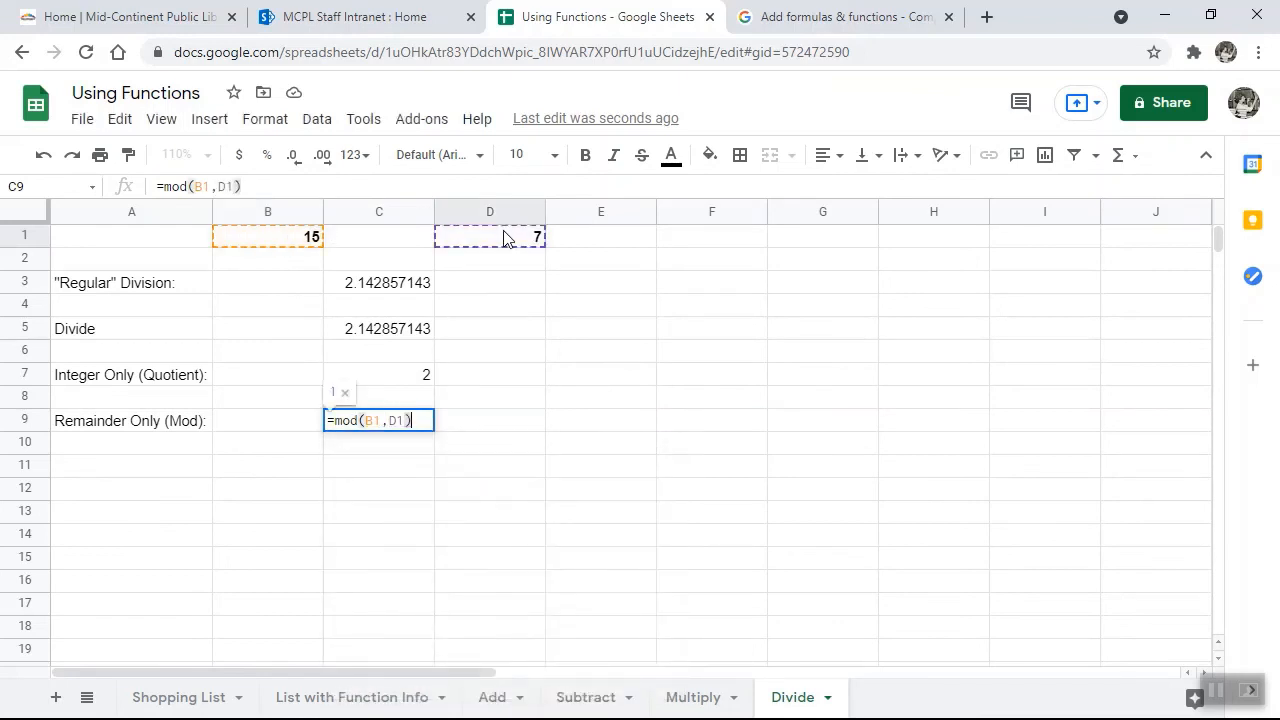
pyautogui.press('Return')
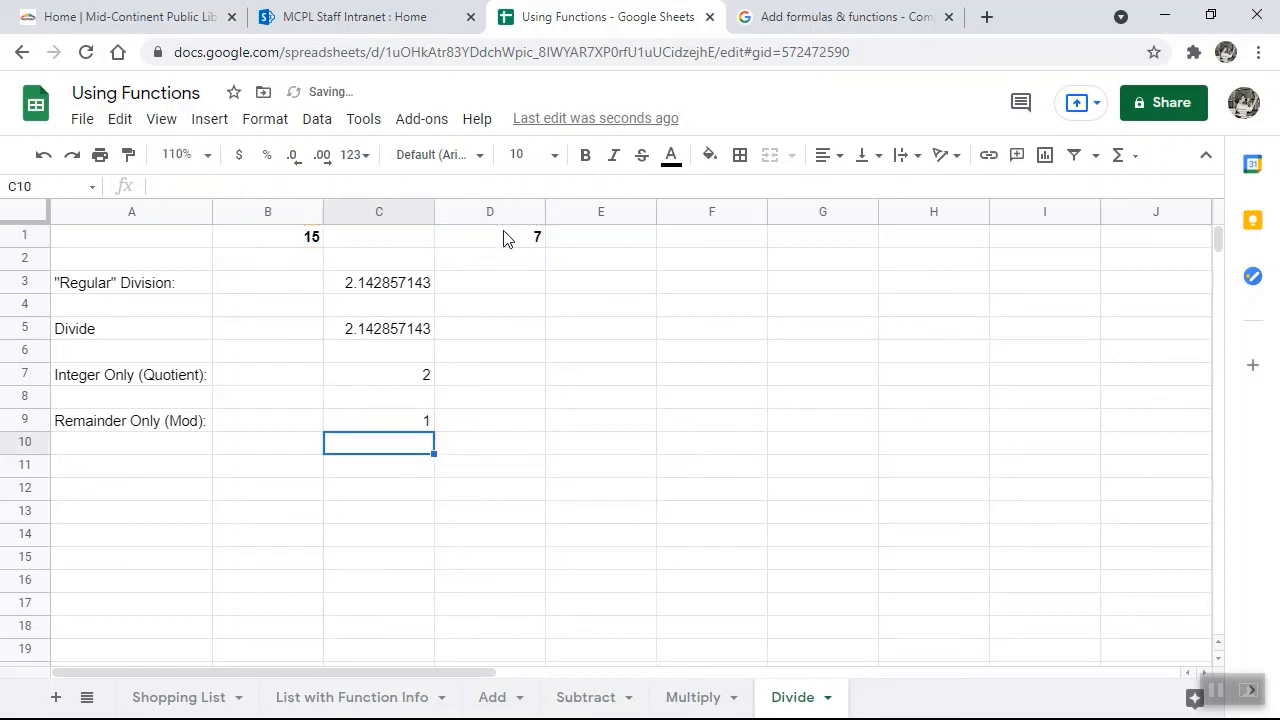
pyautogui.click(395, 424)
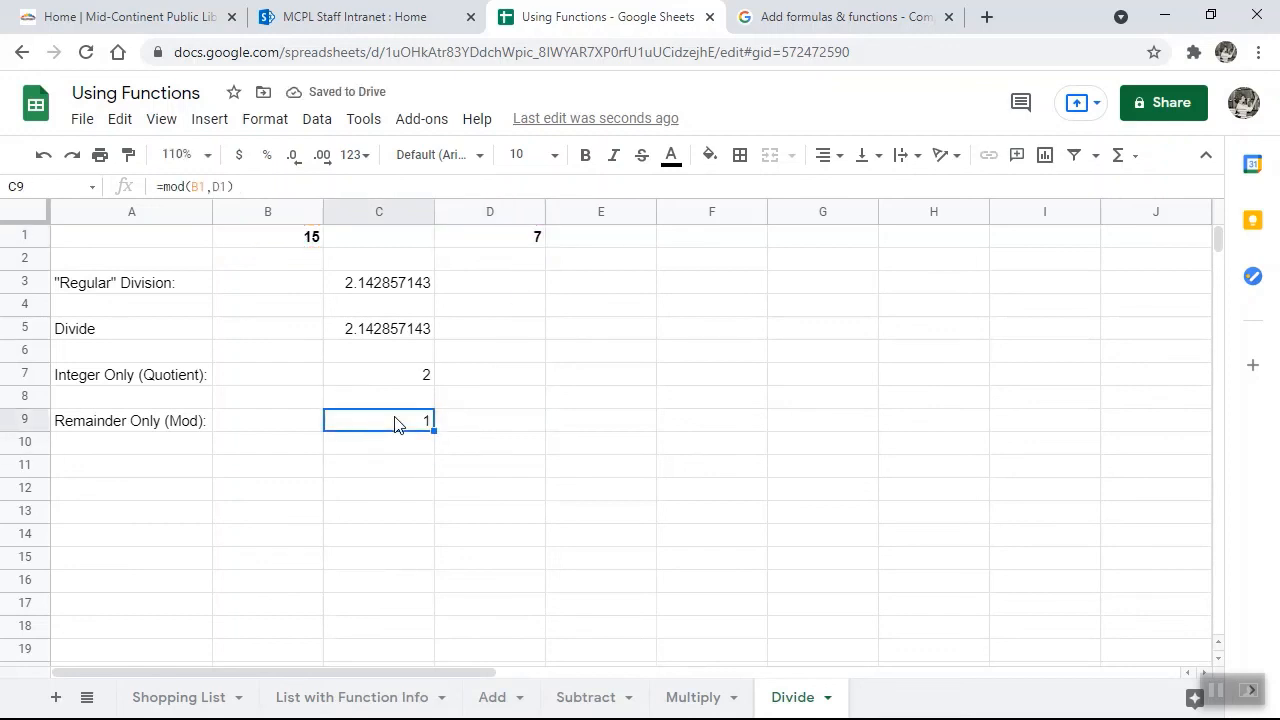